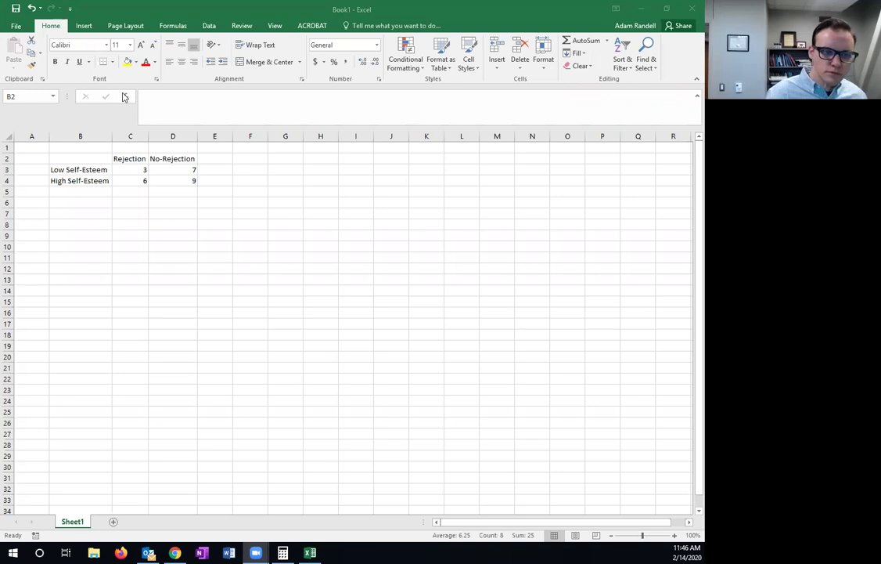
# - Examine the four values in the self-esteem by rejection table
pyautogui.click(172, 255)
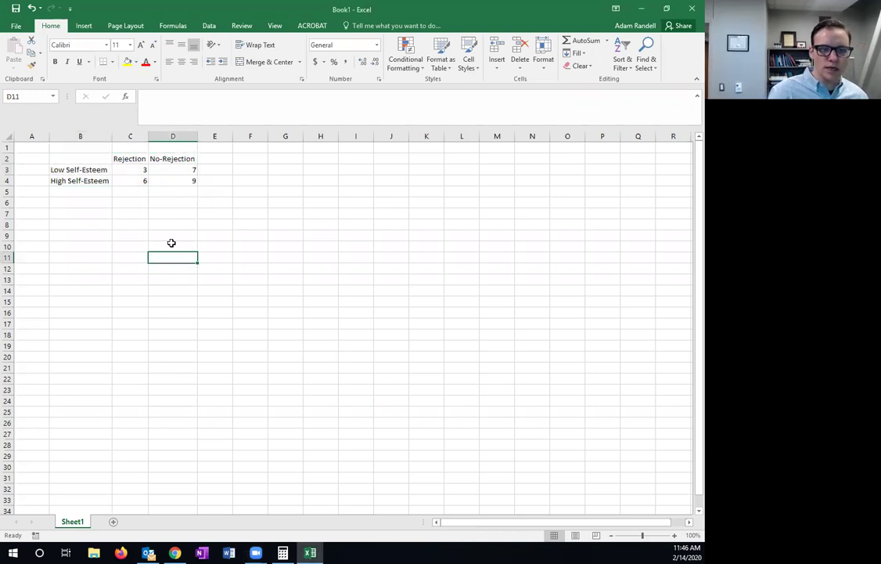
pyautogui.click(134, 171)
pyautogui.click(165, 171)
pyautogui.click(141, 182)
pyautogui.click(141, 171)
pyautogui.click(164, 171)
pyautogui.click(168, 181)
pyautogui.click(137, 181)
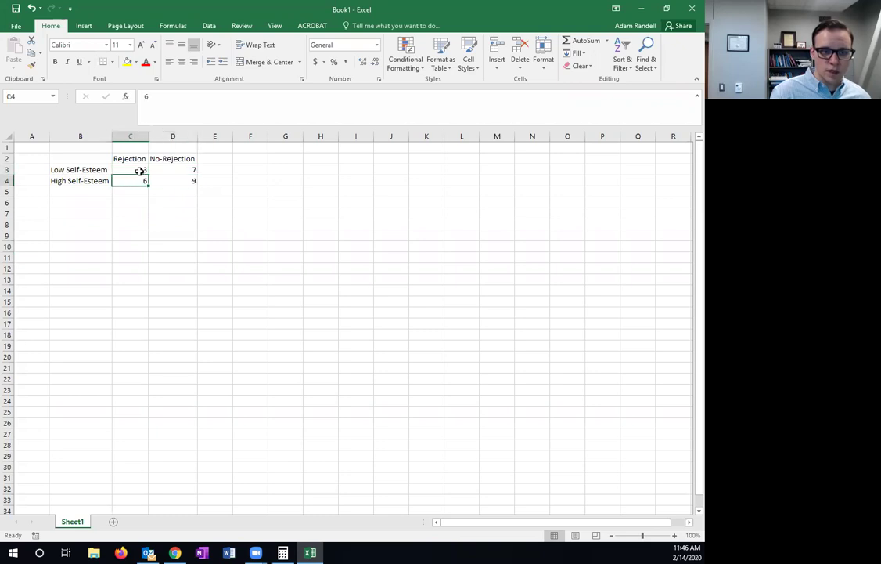
pyautogui.click(139, 171)
pyautogui.click(244, 168)
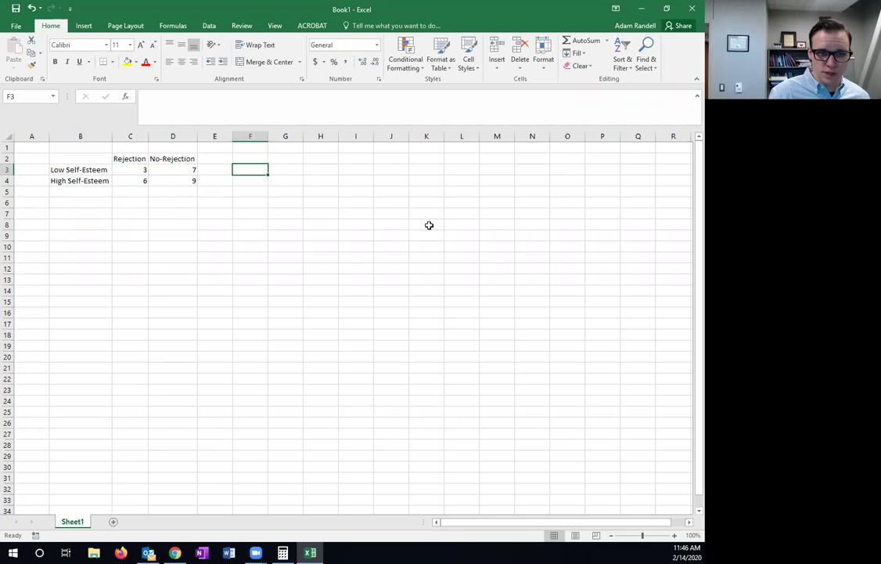
# - Enter the heading Means in cell C1 and SD in cell F1
pyautogui.press('Up')
pyautogui.press('Left')
pyautogui.press('Left')
pyautogui.press('Left')
pyautogui.press('Up')
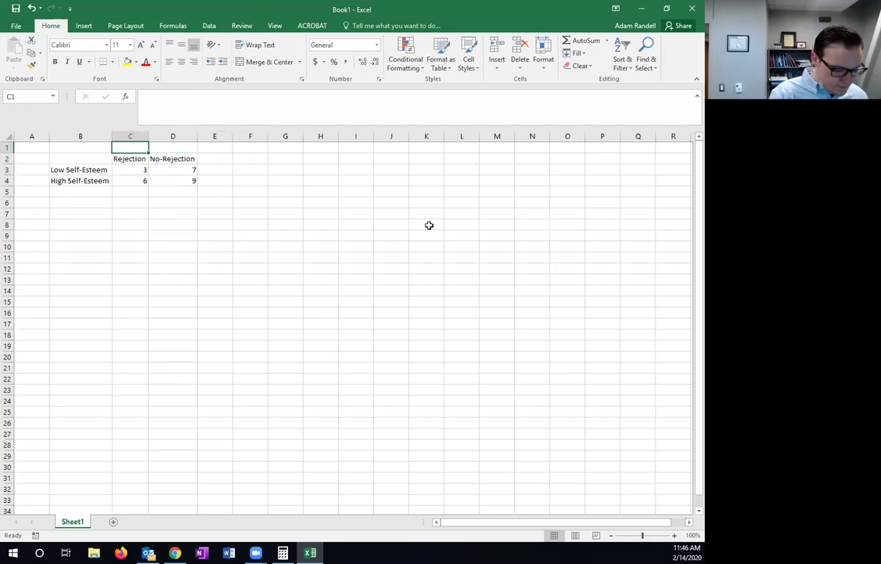
pyautogui.write('Means')
pyautogui.press('Right')
pyautogui.press('Right')
pyautogui.press('Right')
pyautogui.write('S')
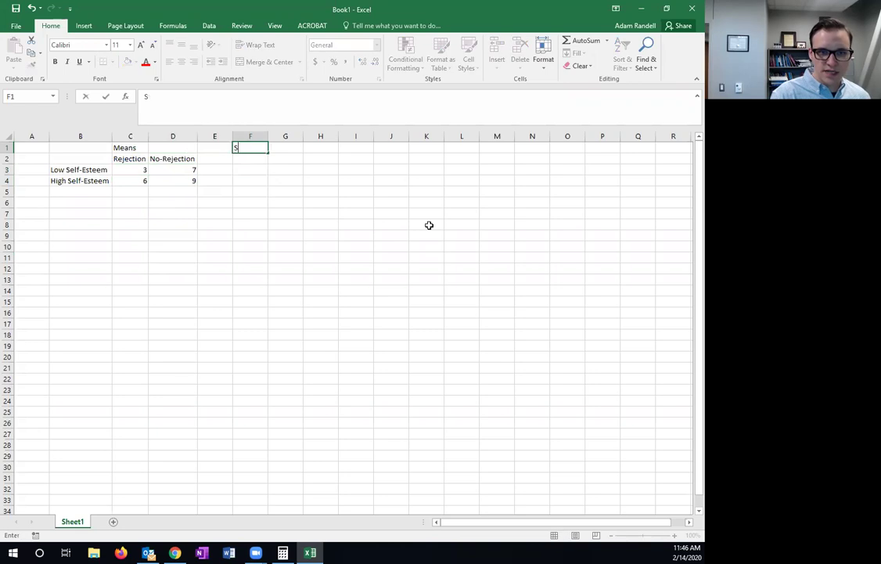
pyautogui.write('D')
pyautogui.press('Return')
# - Copy the table in B2:D4 and paste it under the SD heading, starting at F2
pyautogui.press('Left')
pyautogui.press('Left')
pyautogui.press('Left')
pyautogui.press('Left')
pyautogui.hotkey('shift', 'Down')
pyautogui.hotkey('shift', 'Right')
pyautogui.hotkey('shift', 'Down')
pyautogui.hotkey('shift', 'Right')
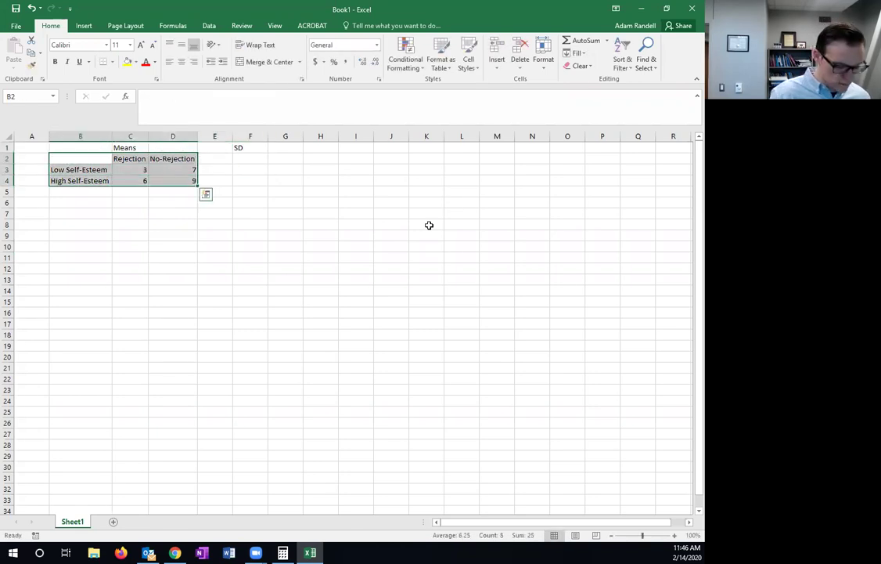
pyautogui.hotkey('ctrl', 'c')
pyautogui.press('Right')
pyautogui.press('Right')
pyautogui.press('Right')
pyautogui.press('Right')
pyautogui.hotkey('ctrl', 'v')
# - Fill all four standard deviation cells in G3:H4 with 1.2
pyautogui.press('Down')
pyautogui.press('Right')
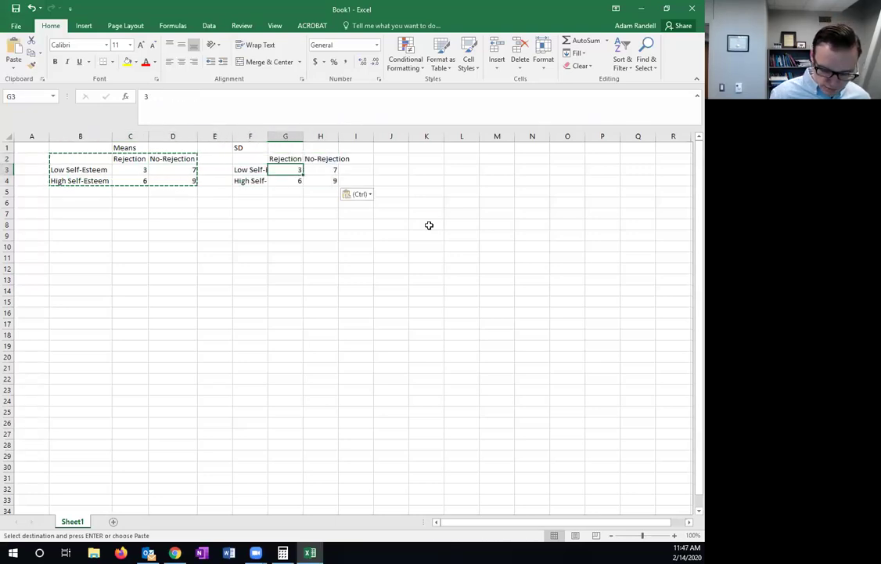
pyautogui.write('1')
pyautogui.press('Tab')
pyautogui.write('1')
pyautogui.press('Return')
pyautogui.press('Left')
pyautogui.press('Right')
pyautogui.write('1.2')
pyautogui.press('Tab')
pyautogui.write('1.2')
pyautogui.press('Return')
pyautogui.press('Left')
pyautogui.press('Down')
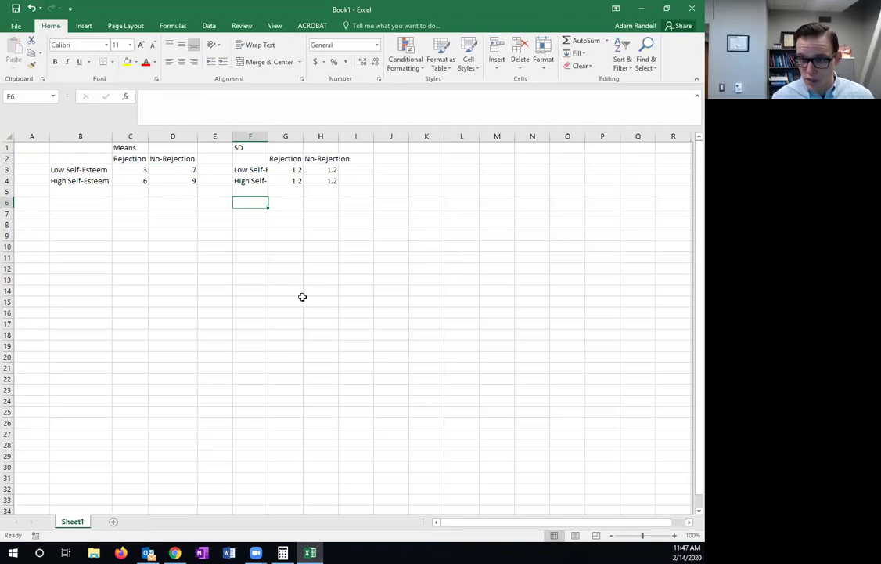
pyautogui.moveTo(74, 159); pyautogui.dragTo(170, 182)
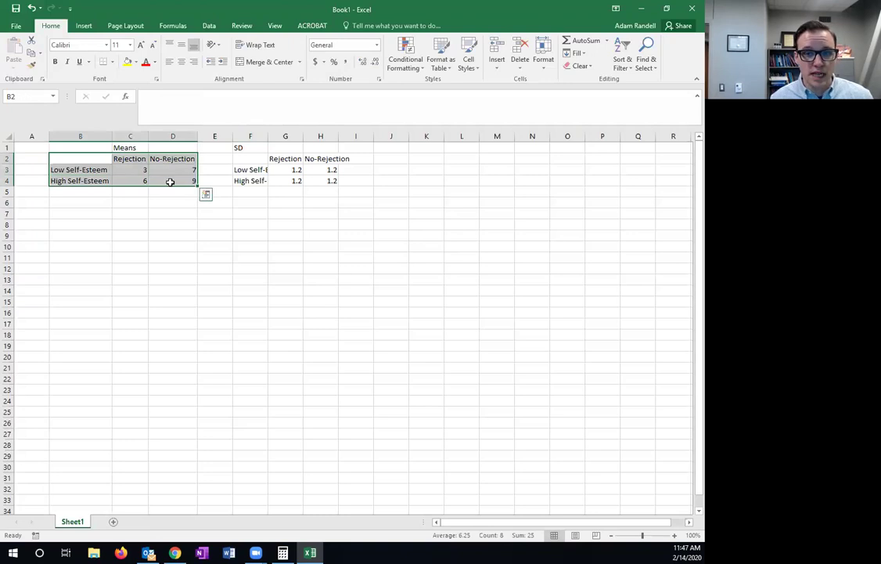
pyautogui.click(83, 26)
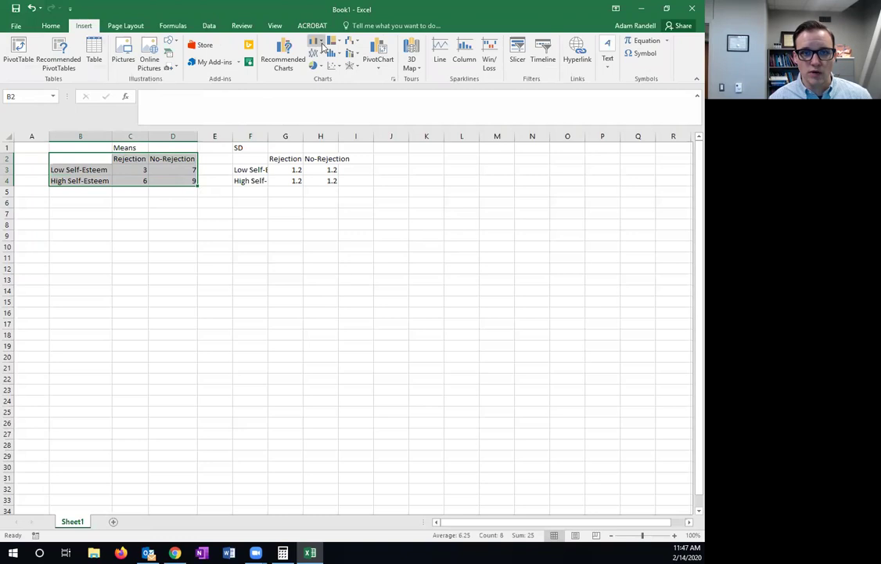
pyautogui.click(320, 44)
pyautogui.click(319, 73)
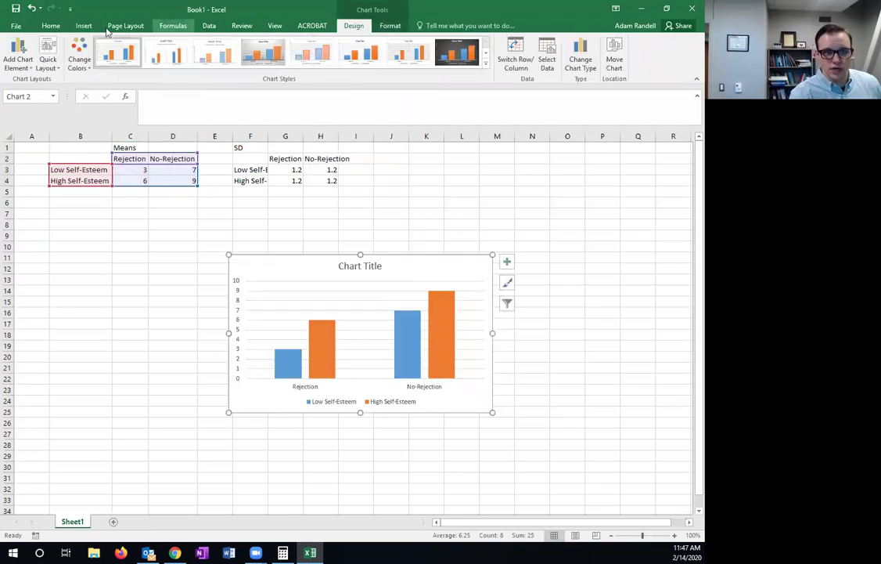
pyautogui.press('Delete')
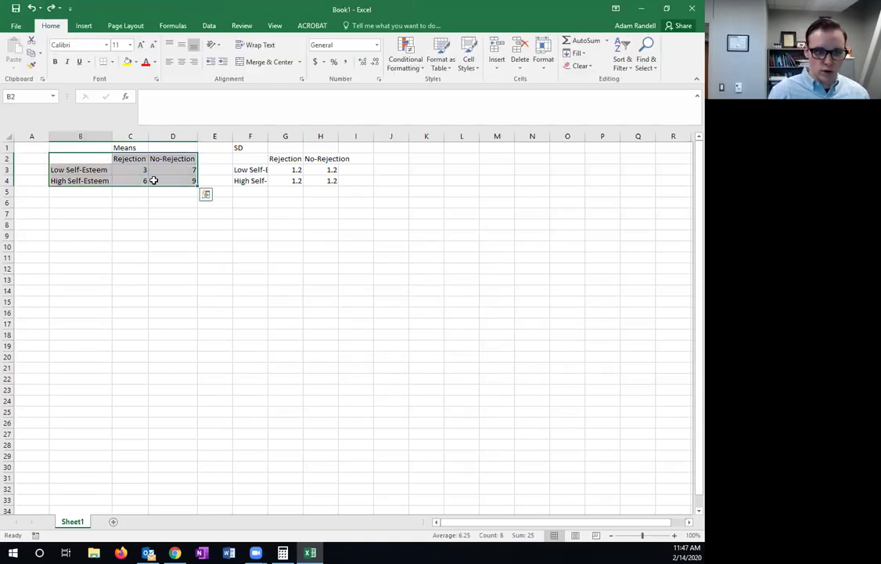
# - Insert a 2-D clustered column chart from the means table in B2:D4
pyautogui.click(83, 26)
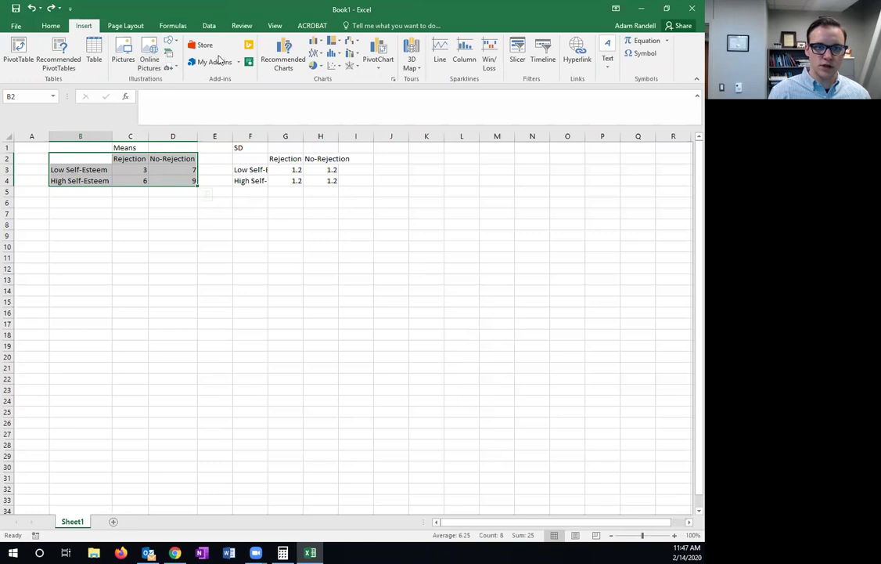
pyautogui.click(314, 40)
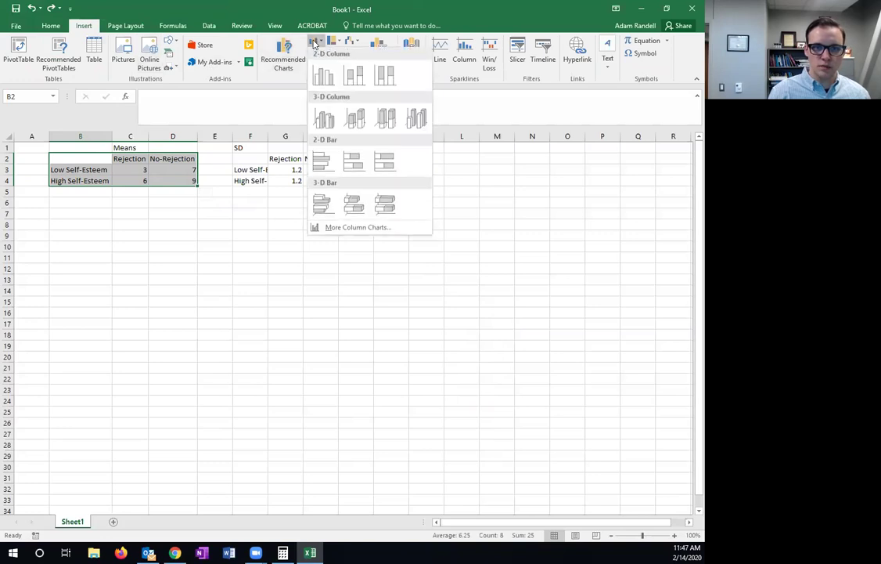
pyautogui.click(321, 76)
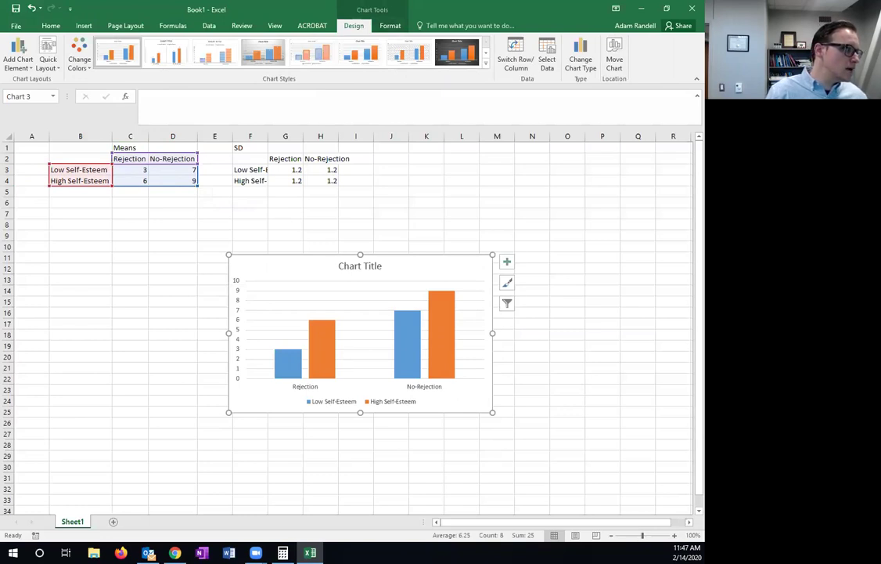
# - Switch to Chrome, view the sample APA figure on the Purdue OWL Tables and Figures page, and return to Excel
pyautogui.click(175, 552)
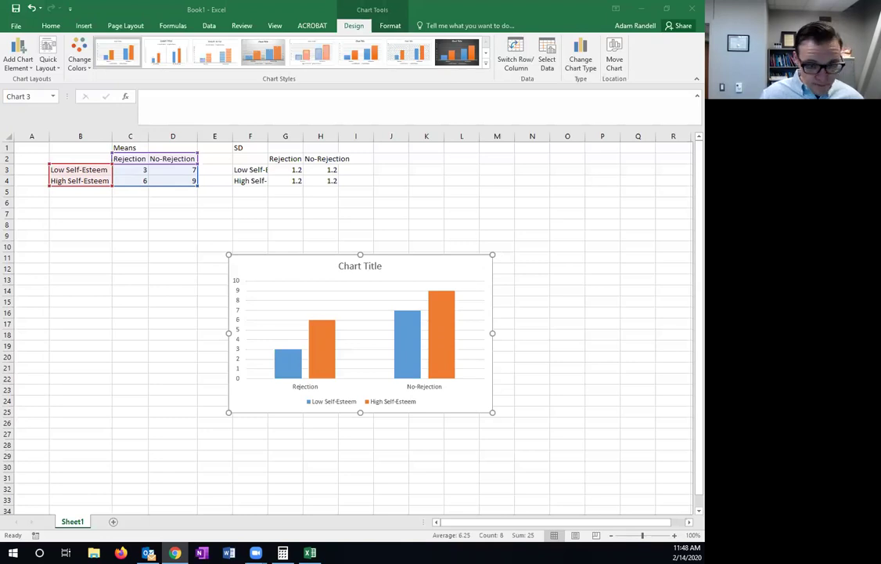
pyautogui.click(174, 553)
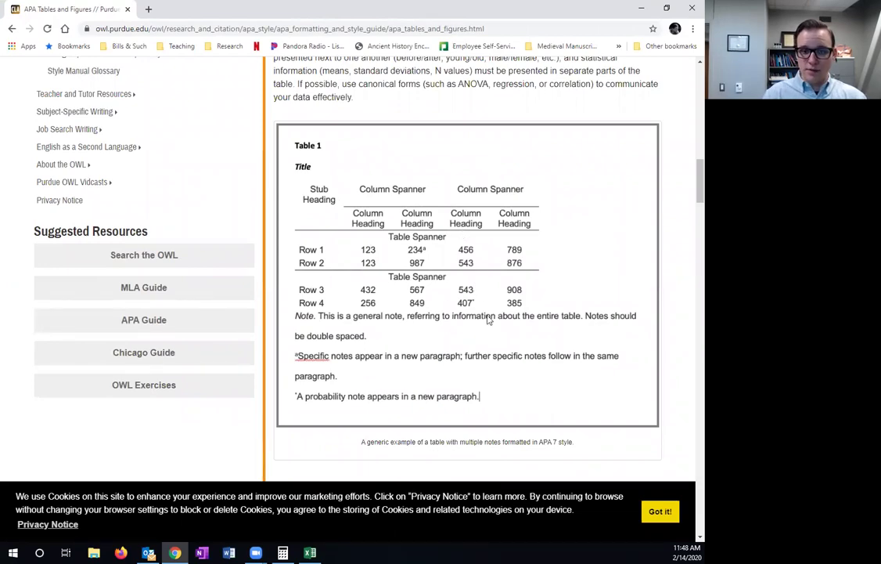
pyautogui.moveTo(699, 196); pyautogui.dragTo(689, 456)
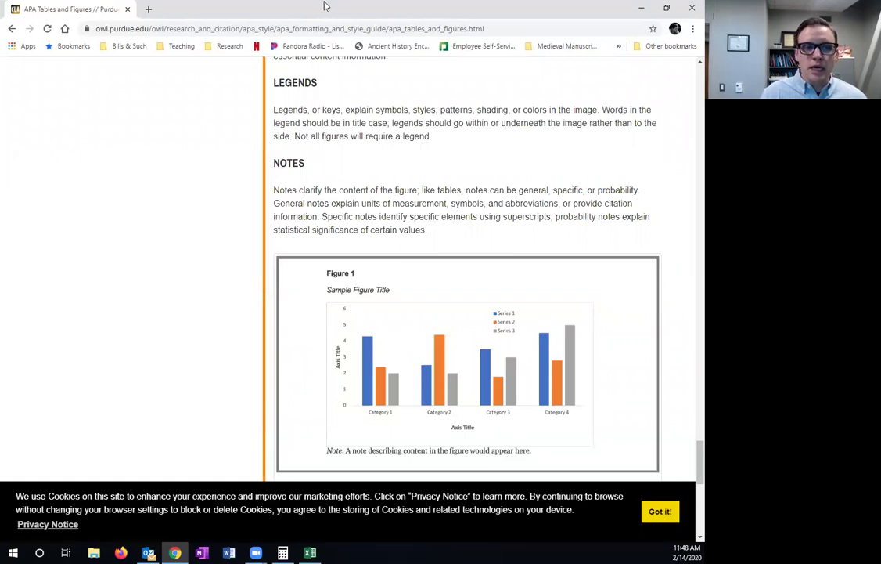
pyautogui.hotkey('alt', 'Tab')
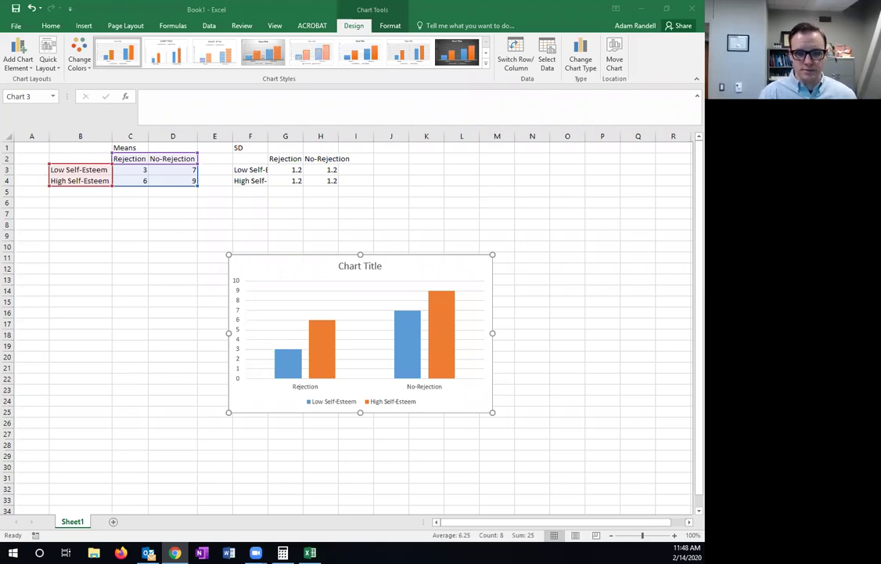
pyautogui.click(371, 266)
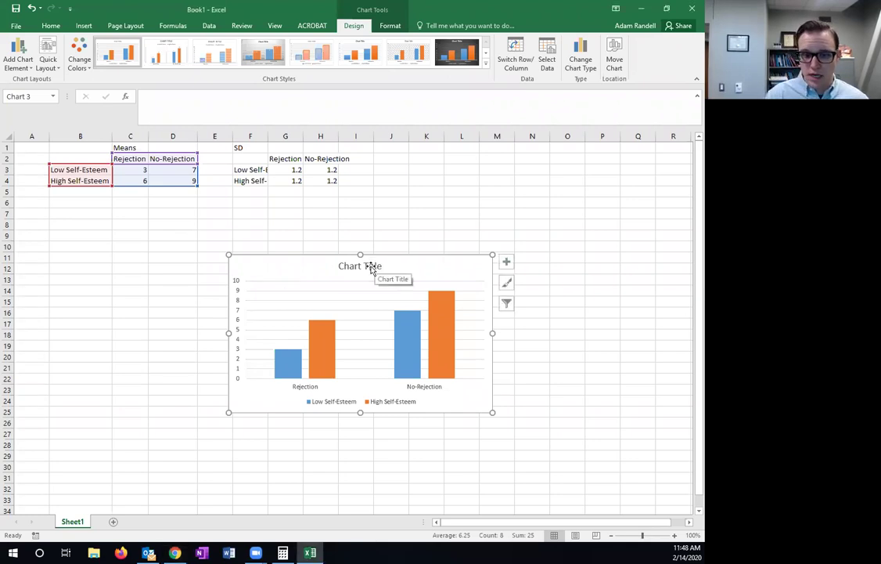
pyautogui.click(372, 266)
pyautogui.press('Delete')
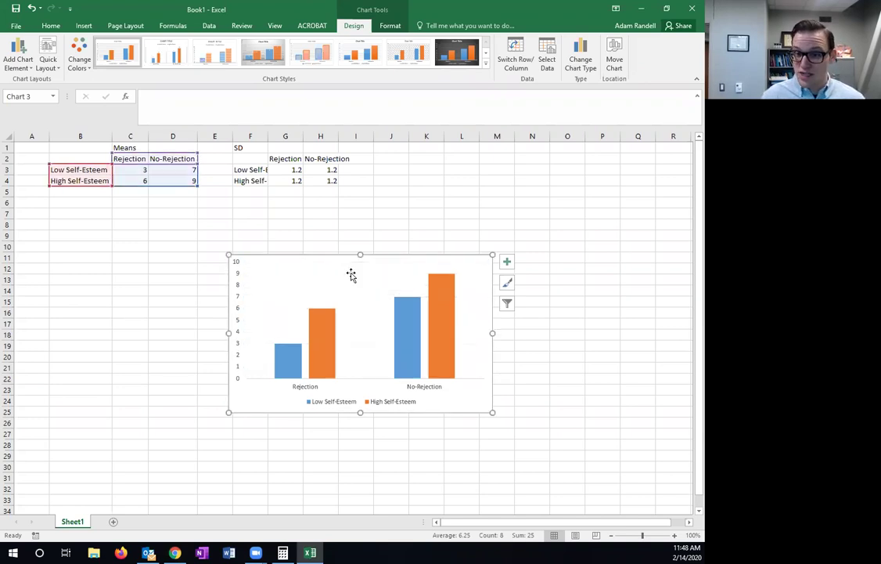
pyautogui.hotkey('ctrl', 'z')
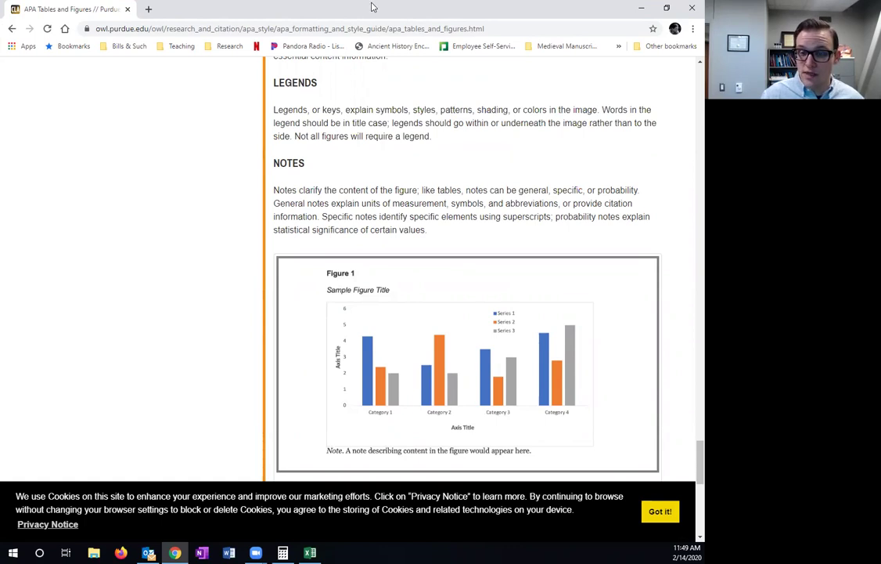
# - Switch back to Excel and delete the chart's title and horizontal gridlines
pyautogui.hotkey('alt', 'Tab')
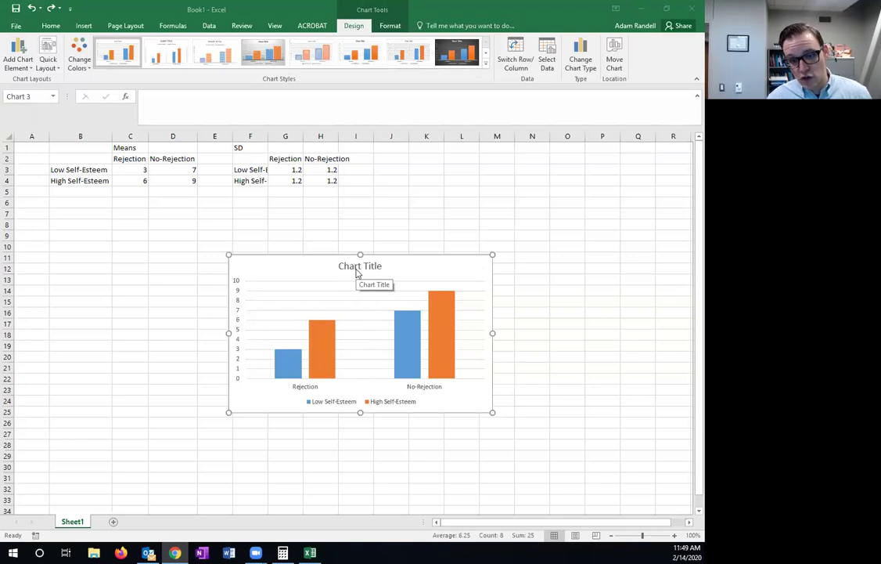
pyautogui.click(341, 265)
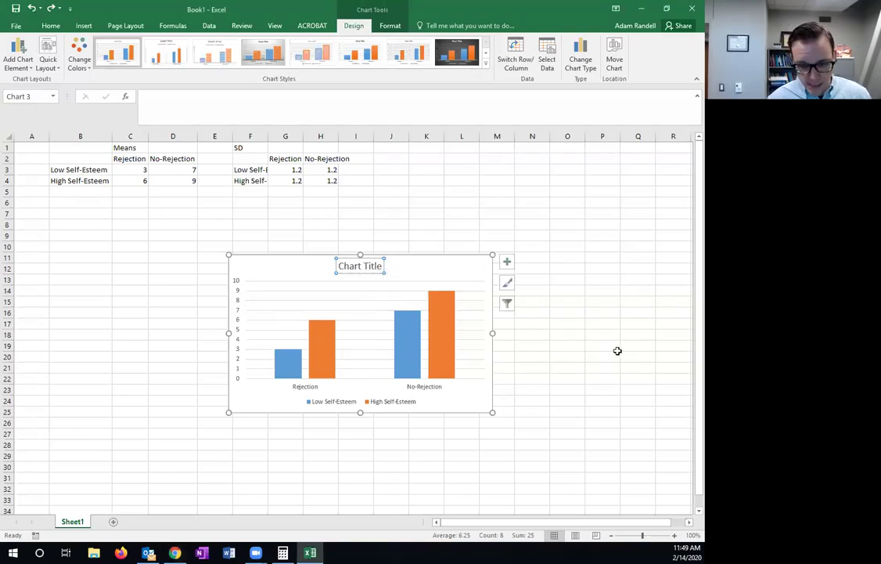
pyautogui.press('Delete')
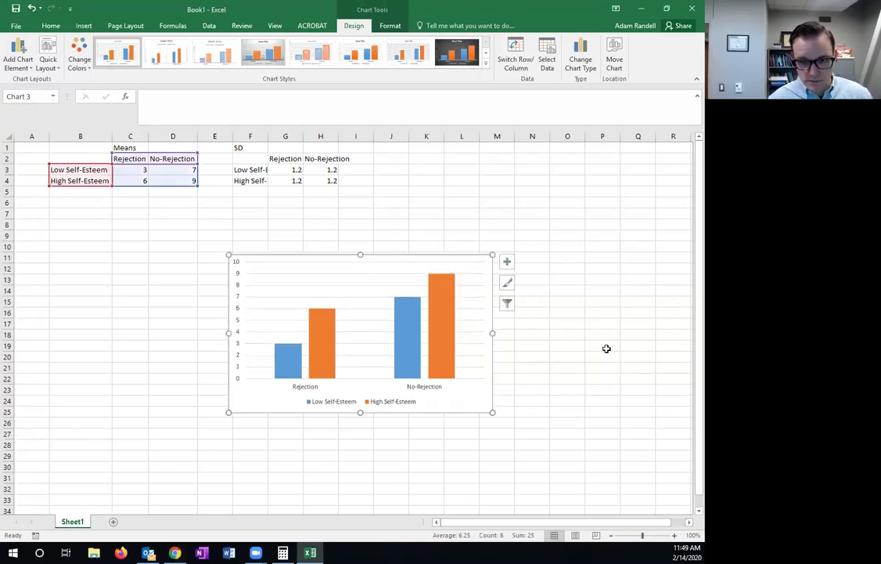
pyautogui.click(376, 279)
pyautogui.press('Escape')
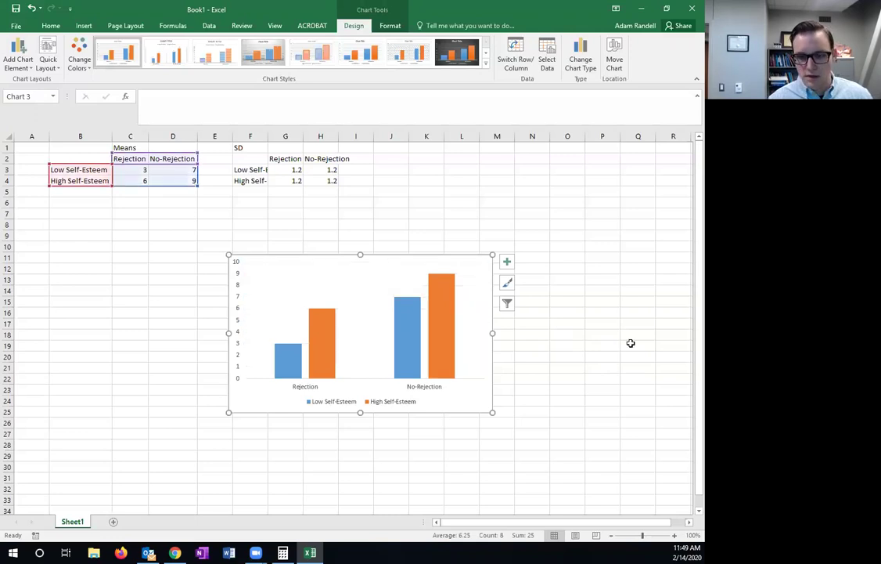
pyautogui.click(238, 307)
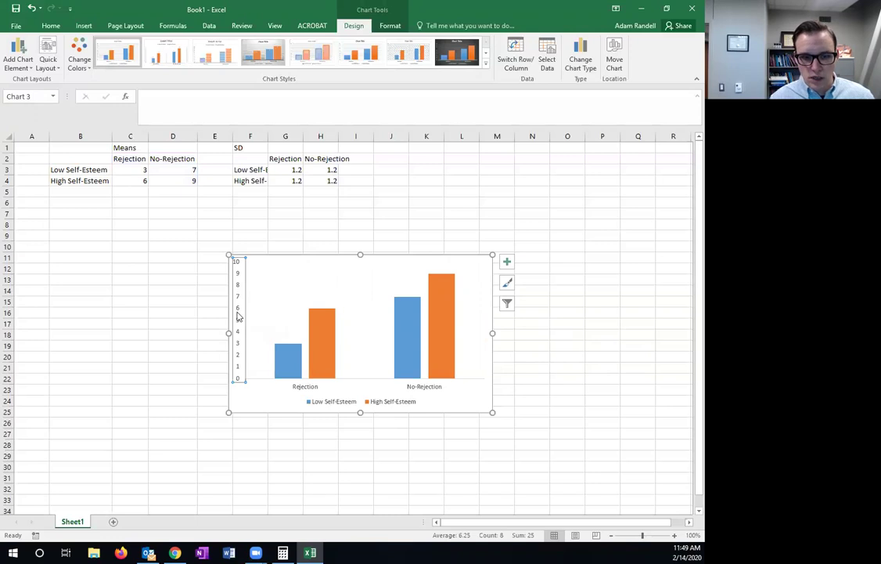
pyautogui.rightClick(238, 316)
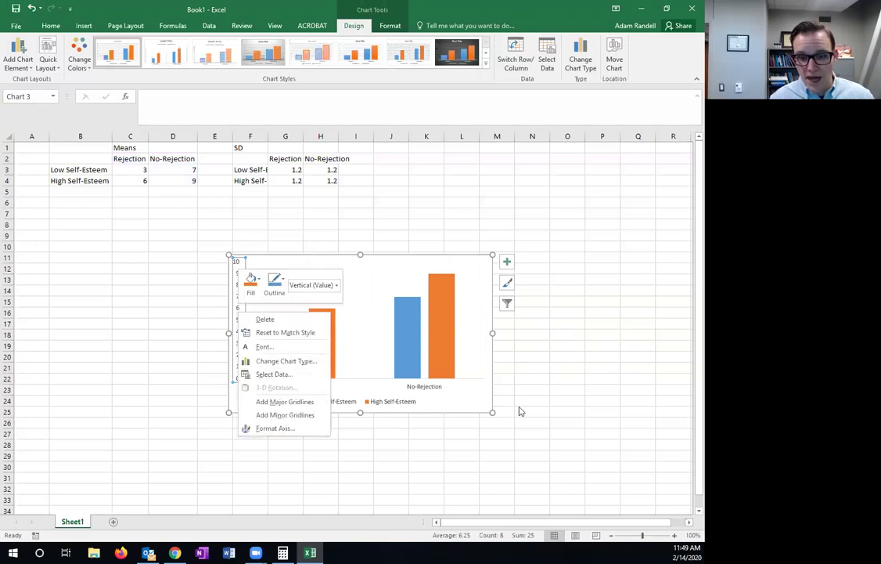
pyautogui.click(473, 402)
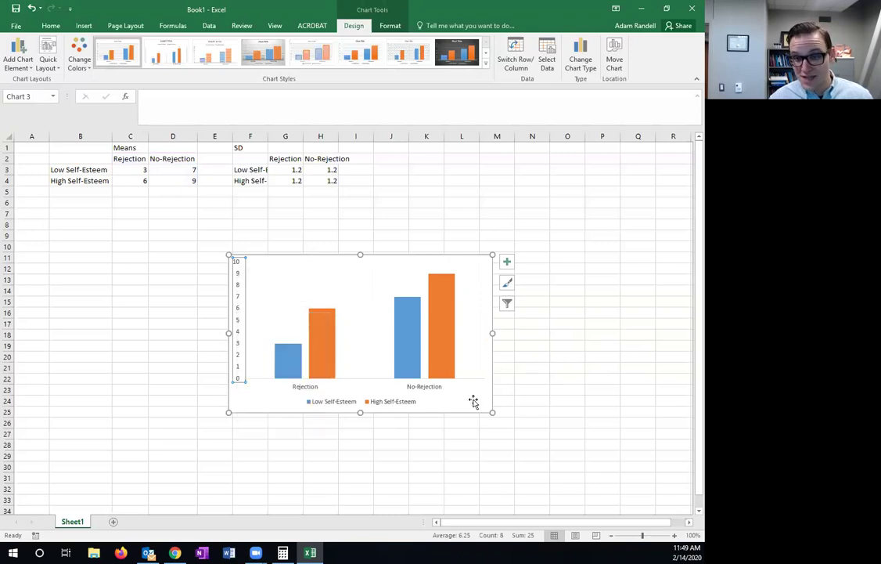
pyautogui.rightClick(239, 311)
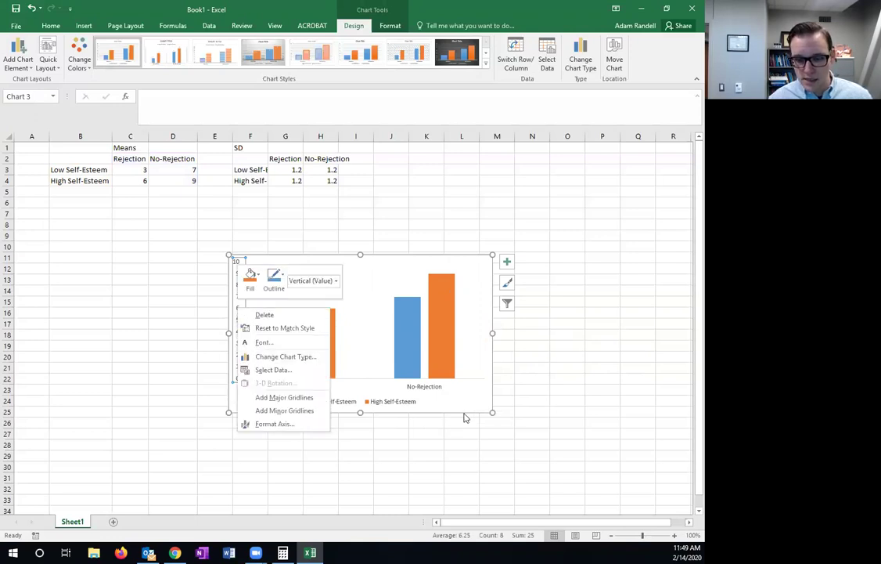
pyautogui.press('Escape')
pyautogui.click(254, 274)
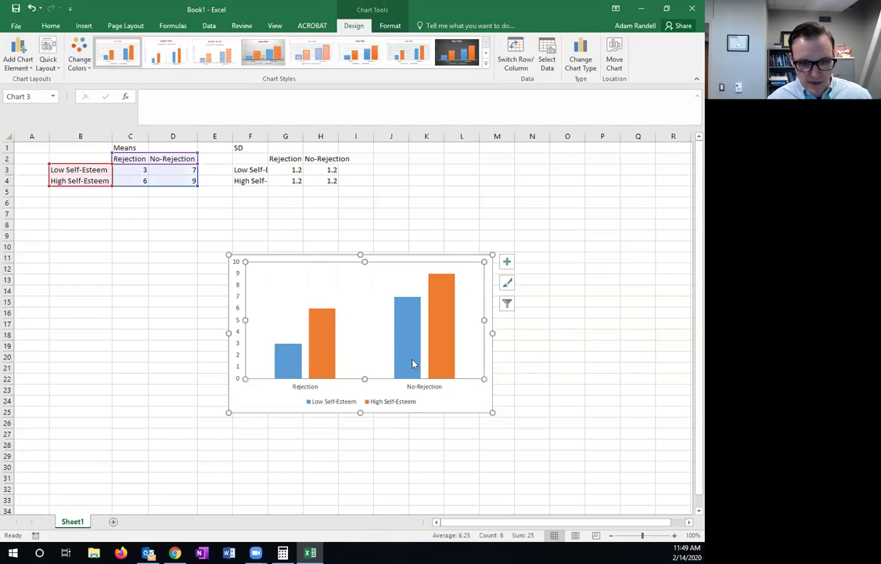
pyautogui.click(311, 387)
pyautogui.click(368, 402)
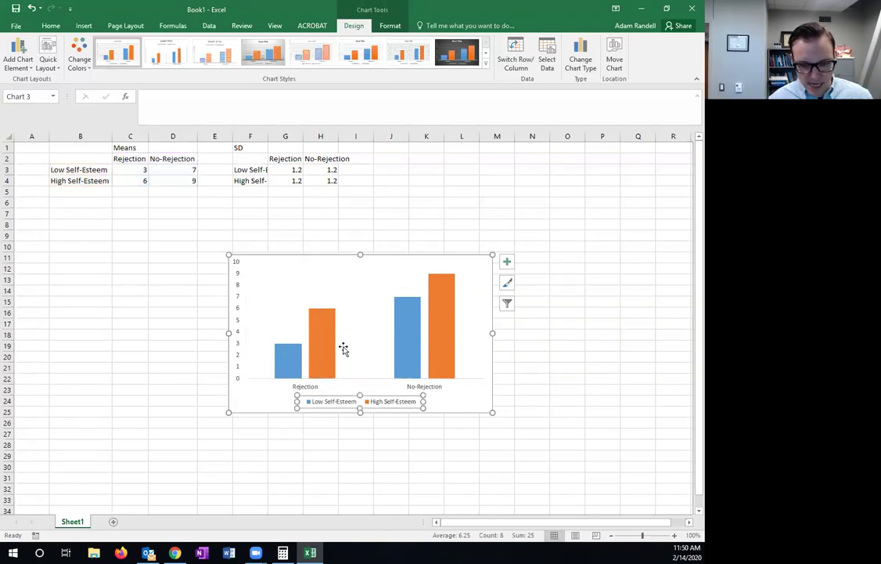
# - Set the vertical axis bounds of the chart to a minimum of 1 and a maximum of 9
pyautogui.click(239, 301)
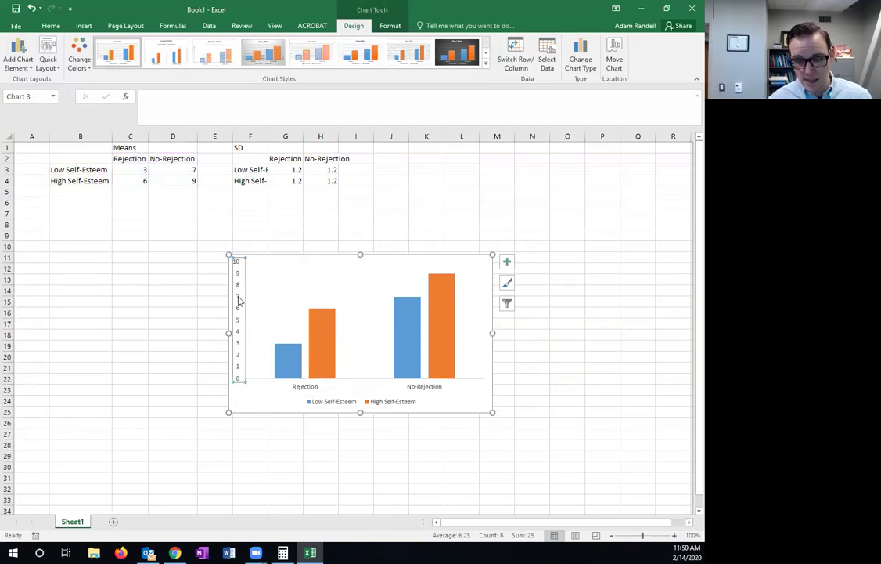
pyautogui.rightClick(238, 300)
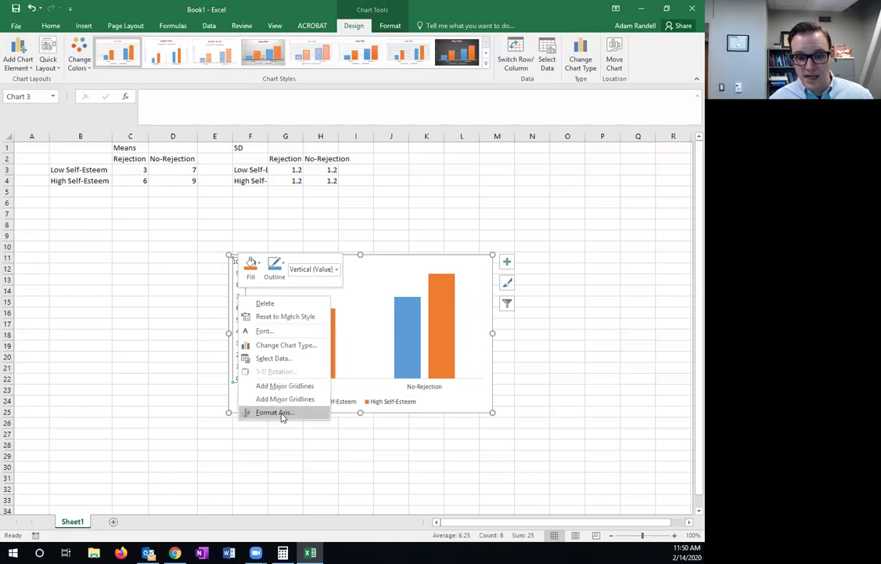
pyautogui.click(274, 413)
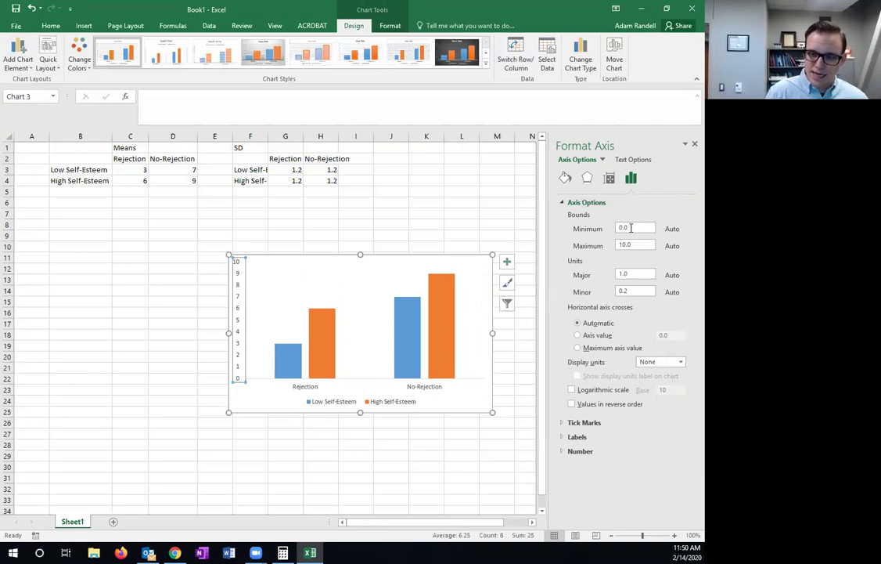
pyautogui.doubleClick(631, 228)
pyautogui.write('1')
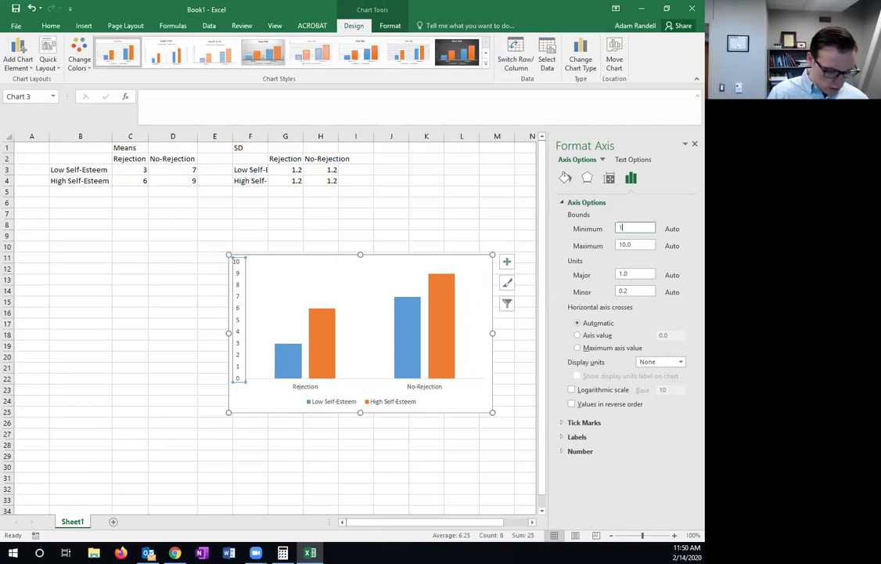
pyautogui.press('Tab')
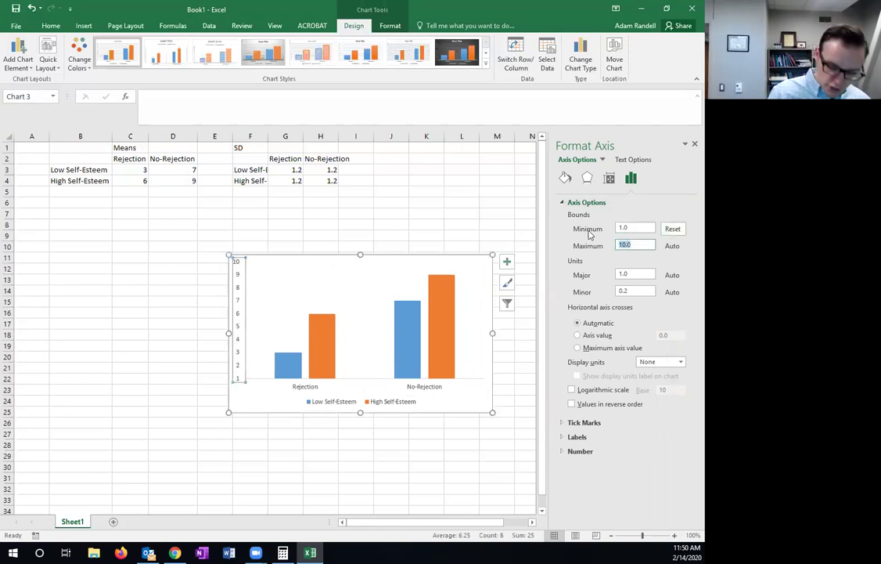
pyautogui.write('9')
pyautogui.press('Return')
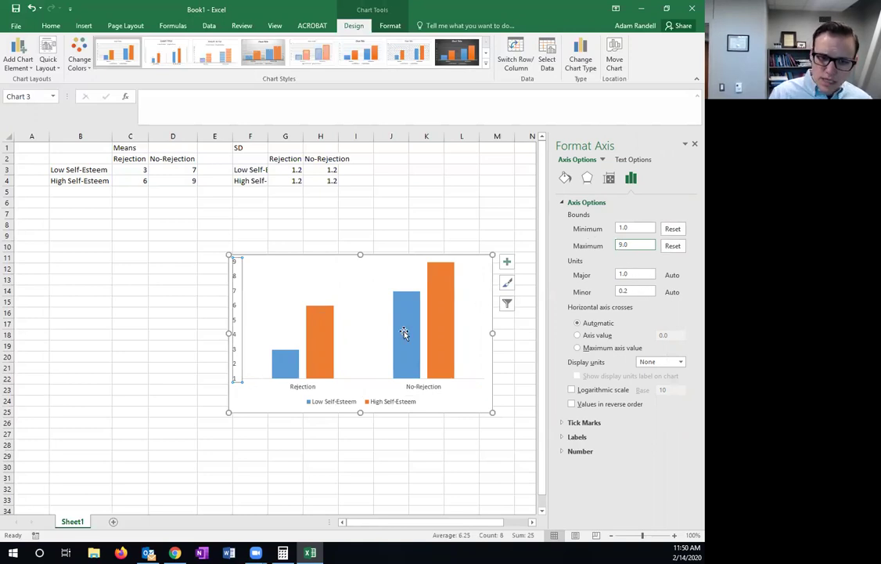
# - Set both the major and minor units of the vertical axis to 1
pyautogui.moveTo(639, 274); pyautogui.dragTo(604, 277)
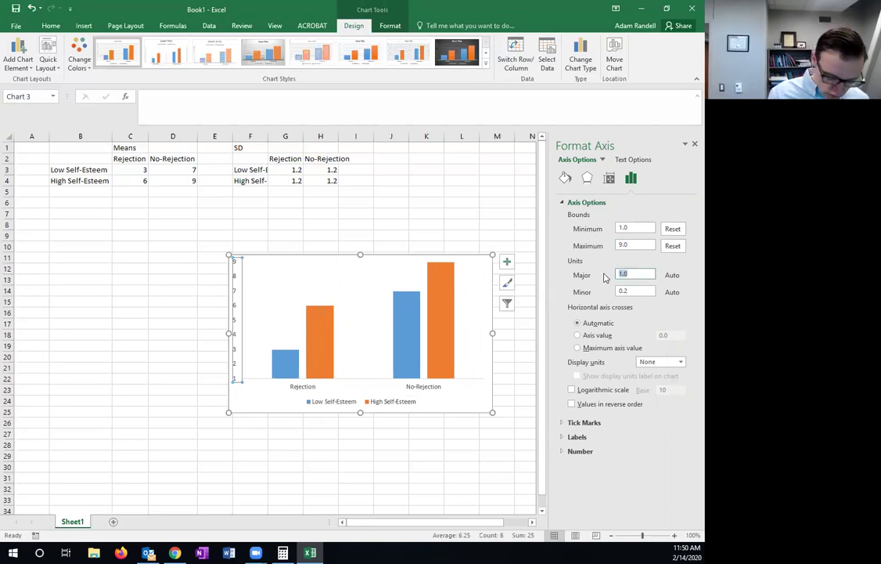
pyautogui.write('1')
pyautogui.press('Tab')
pyautogui.write('1')
pyautogui.press('Tab')
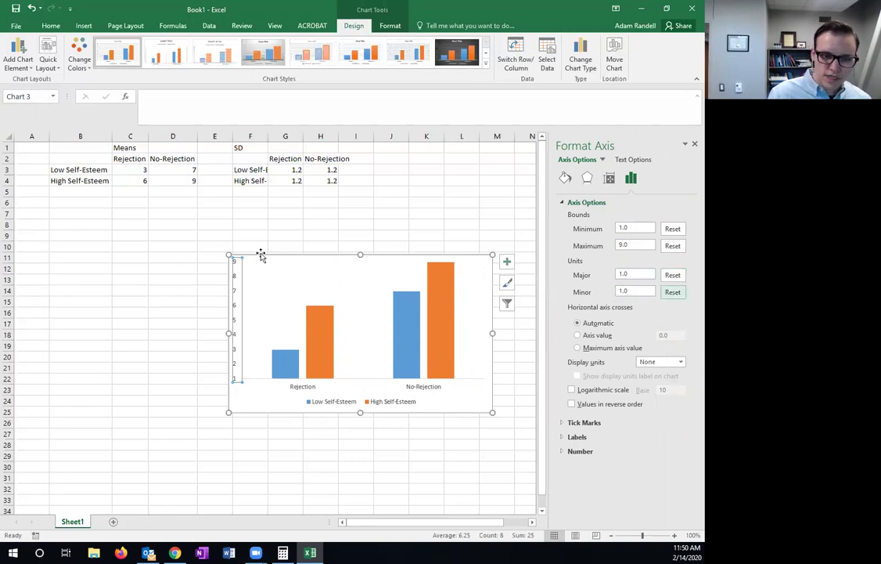
# - Give the vertical axis a solid black line
pyautogui.click(564, 179)
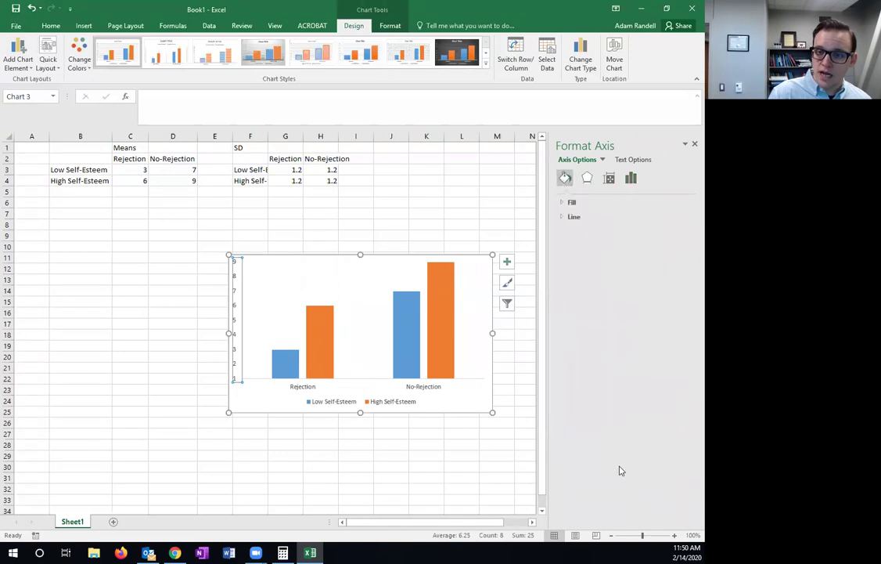
pyautogui.click(562, 217)
pyautogui.click(579, 245)
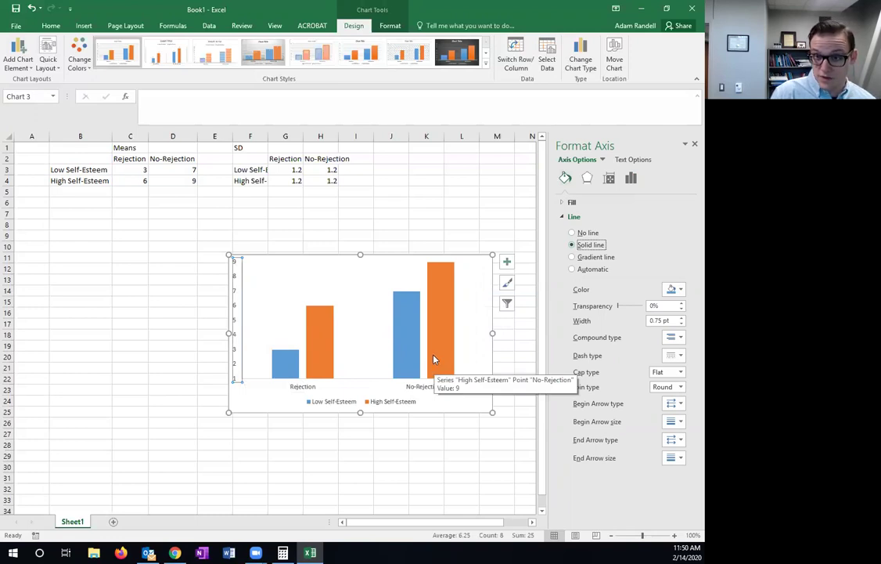
pyautogui.click(681, 290)
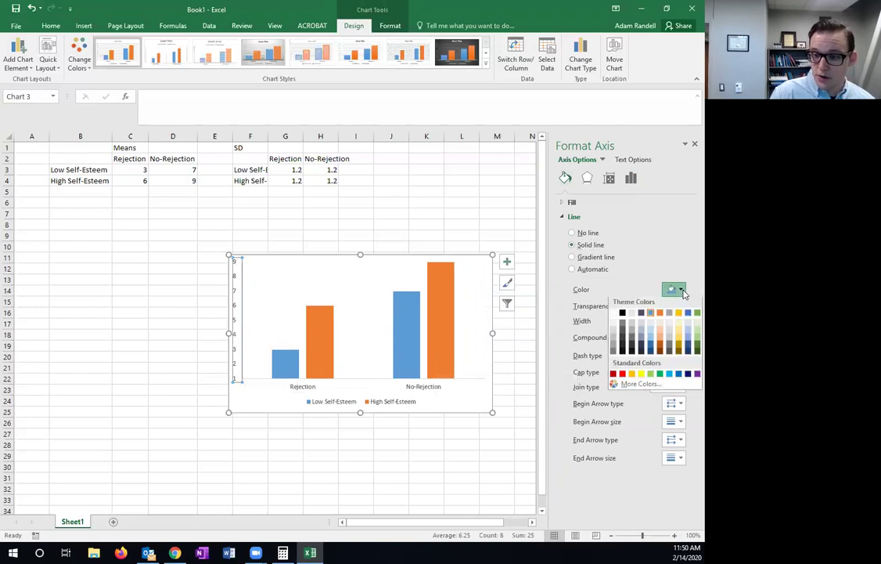
pyautogui.click(623, 313)
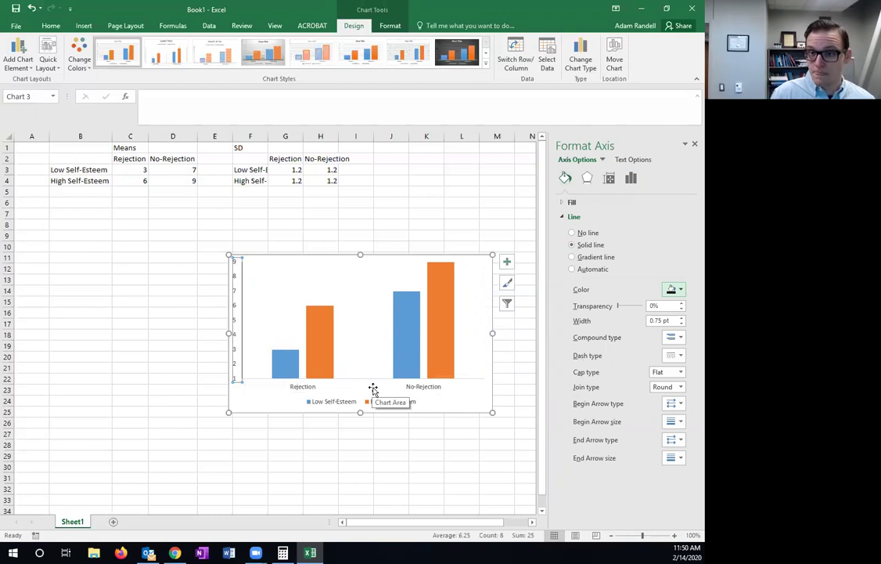
# - Give the horizontal category axis a solid black line to match the vertical axis
pyautogui.click(420, 389)
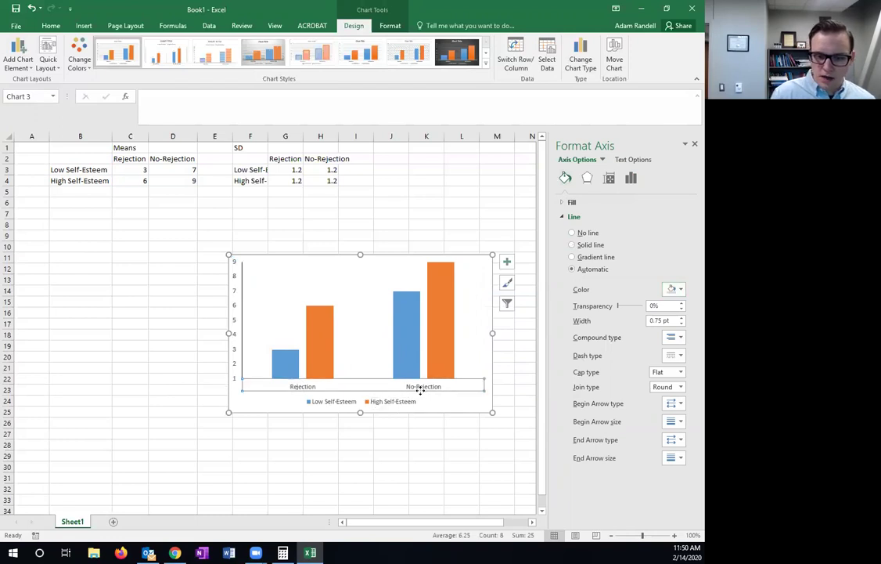
pyautogui.click(573, 245)
pyautogui.click(672, 289)
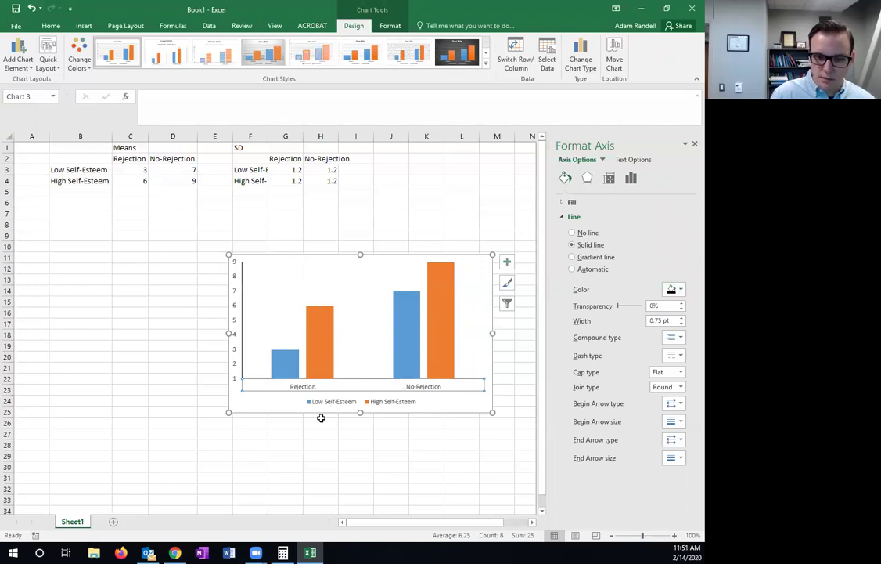
pyautogui.click(259, 401)
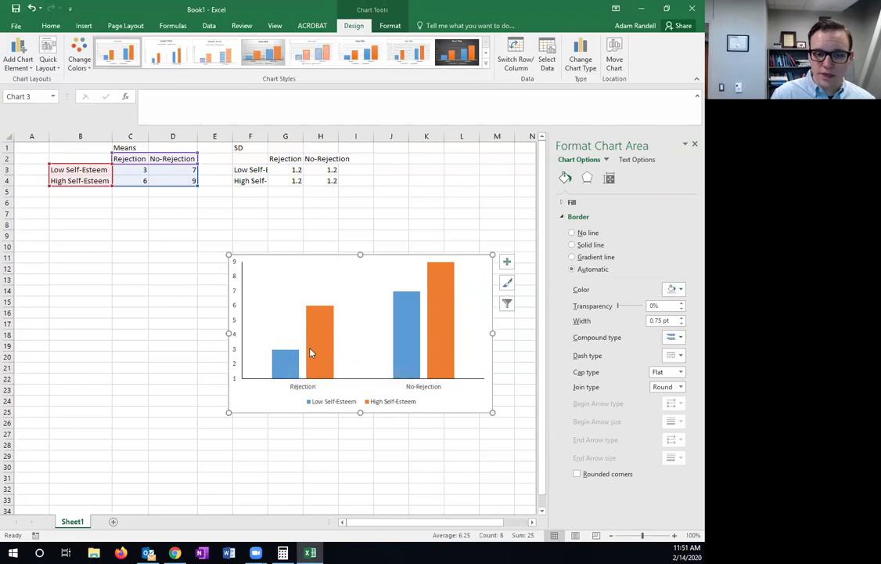
# - Examine the chart's column series, axes, legend and plot area by selecting them one after another
pyautogui.moveTo(278, 363)
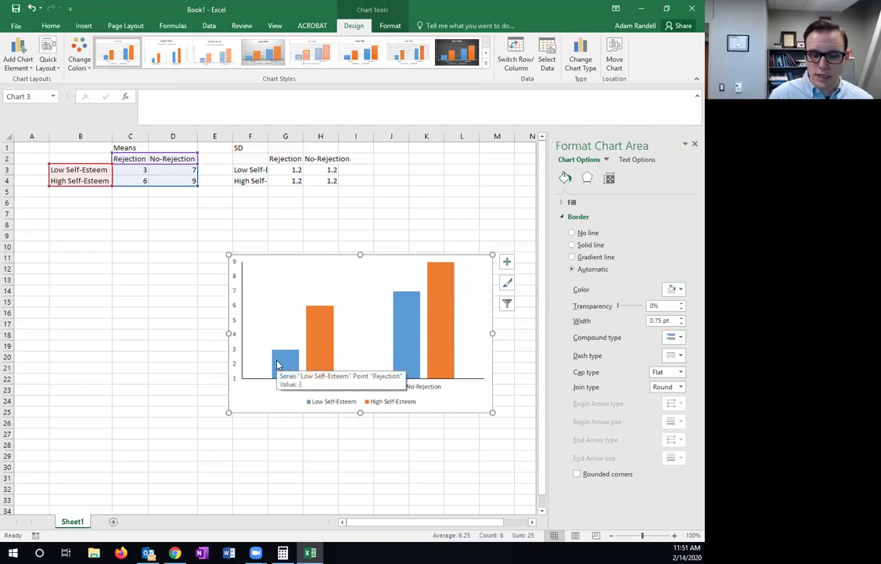
pyautogui.click(281, 362)
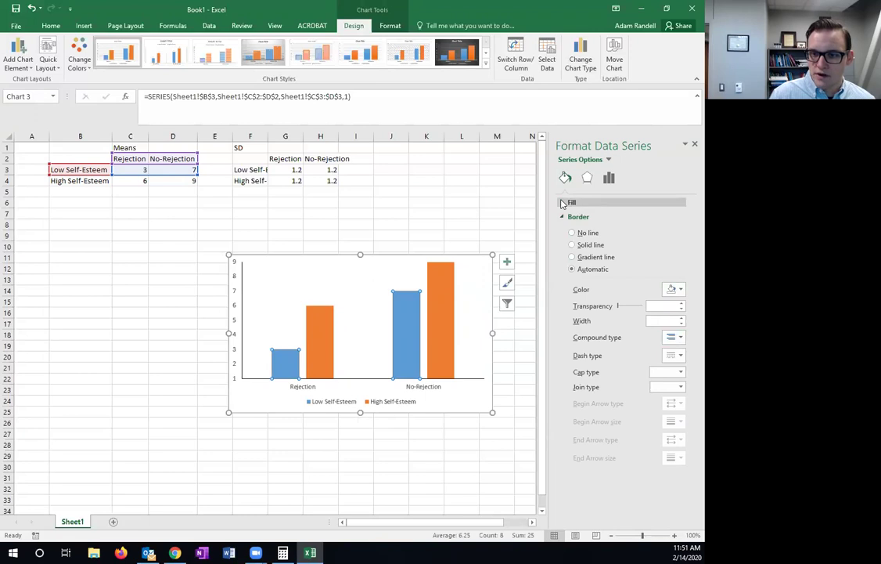
pyautogui.click(236, 358)
pyautogui.click(321, 353)
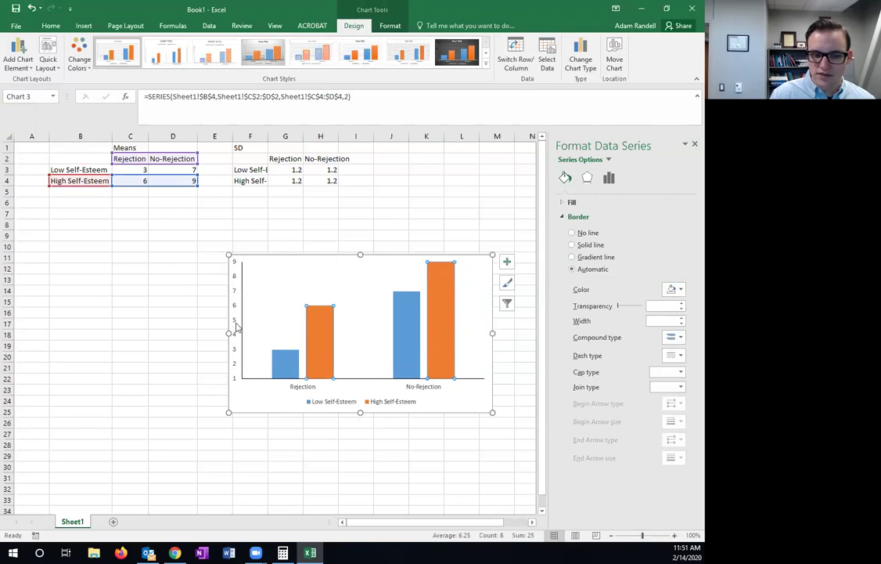
pyautogui.click(292, 385)
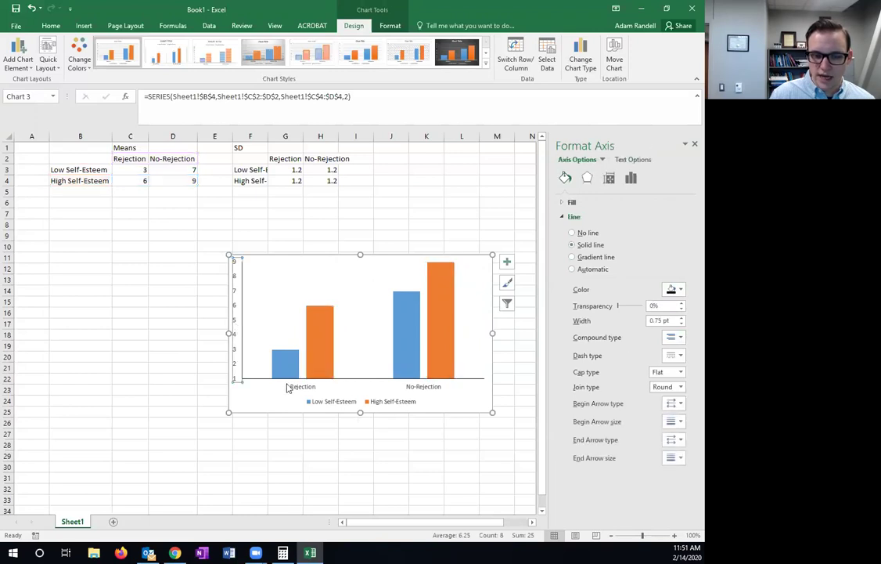
pyautogui.click(349, 405)
pyautogui.click(341, 333)
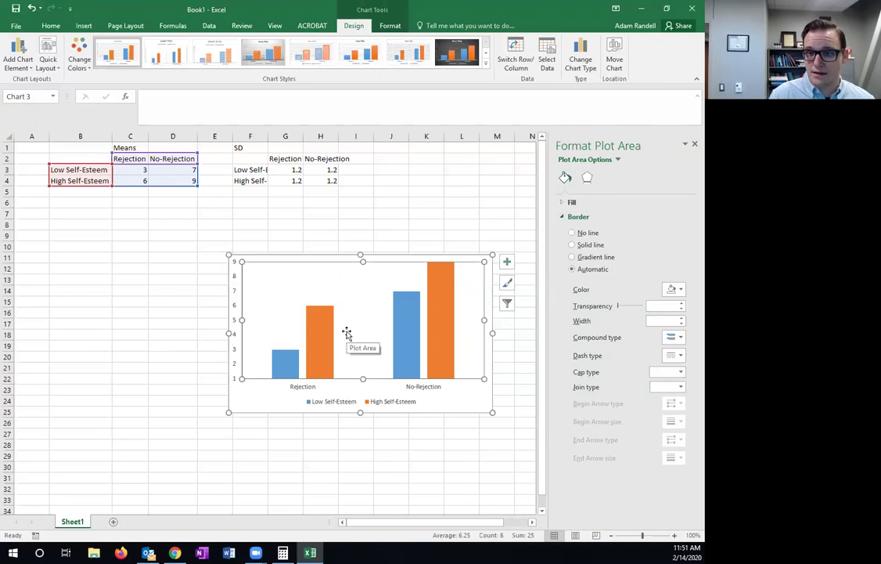
pyautogui.click(233, 322)
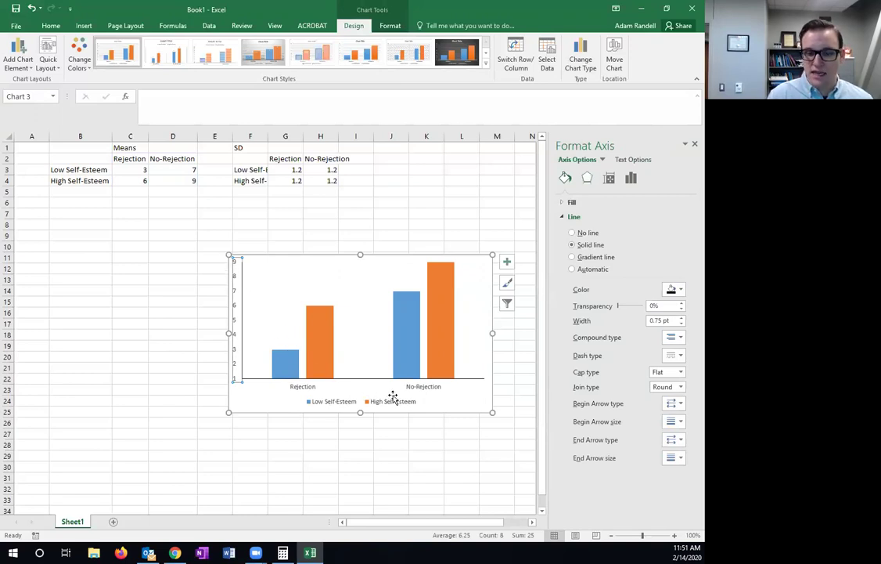
pyautogui.click(418, 387)
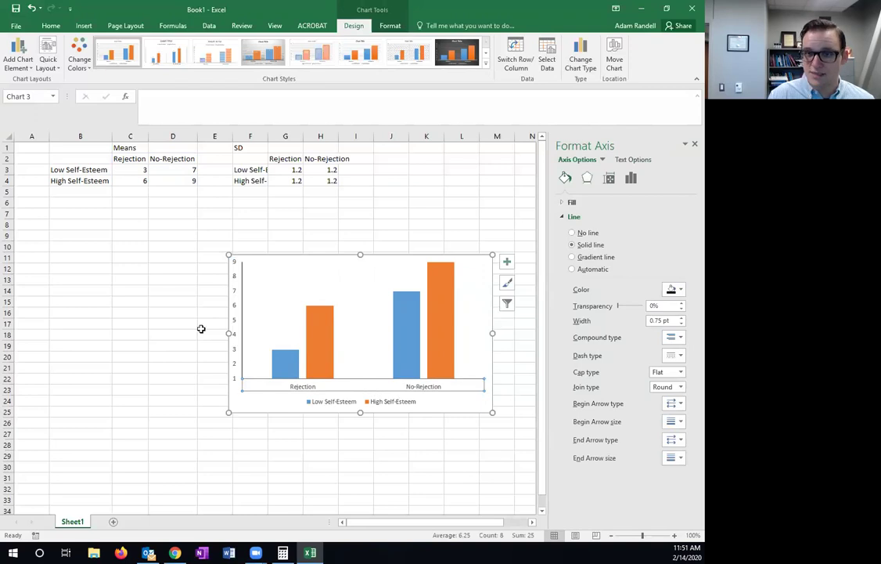
pyautogui.moveTo(295, 360)
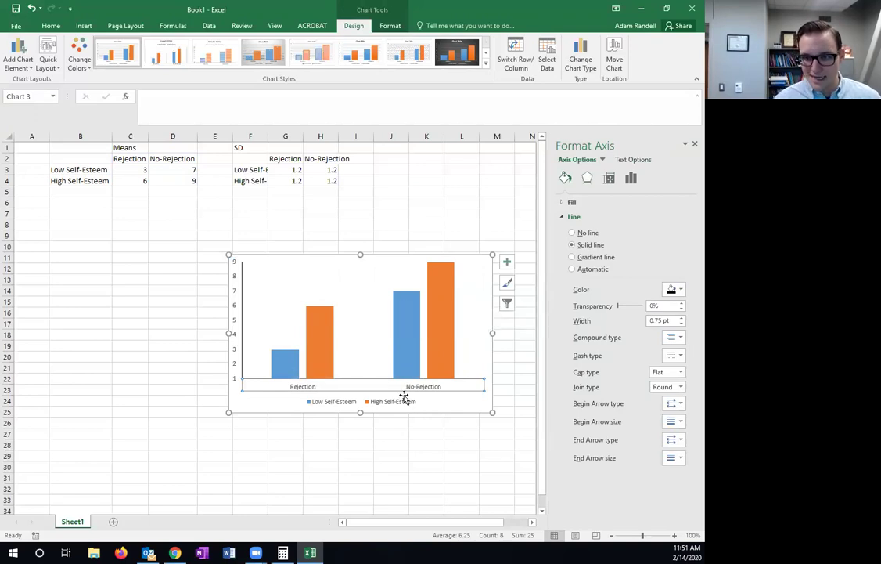
pyautogui.click(291, 368)
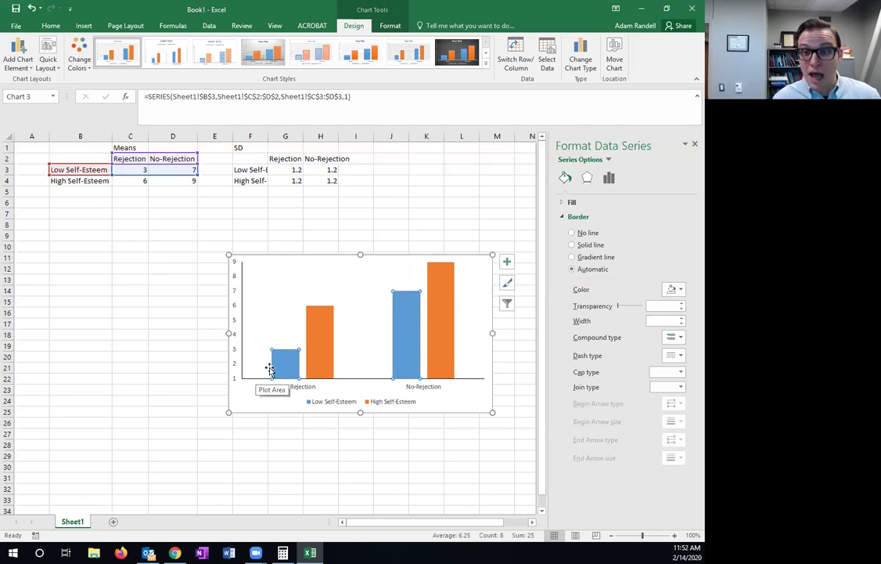
pyautogui.click(400, 332)
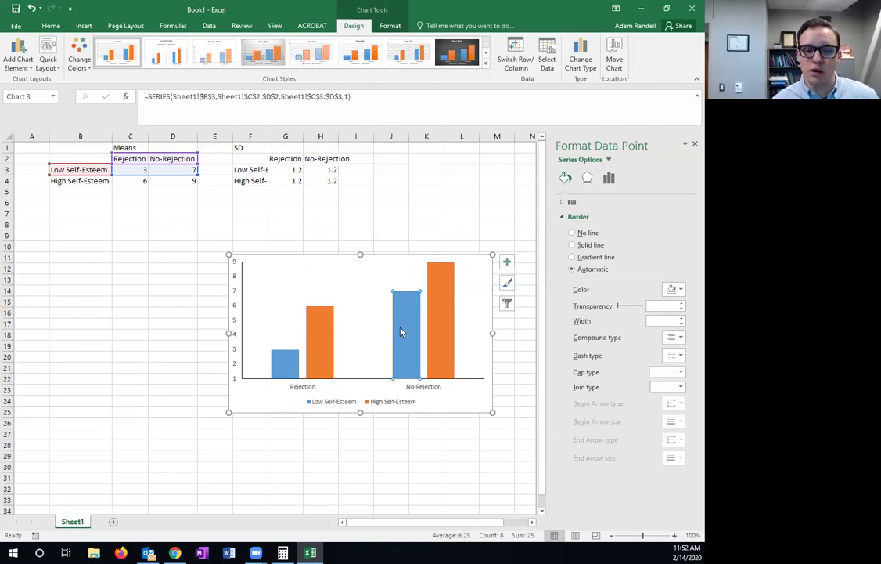
pyautogui.click(347, 282)
# - Fill the Low Self-Esteem columns with solid black and give them a solid black border
pyautogui.click(290, 369)
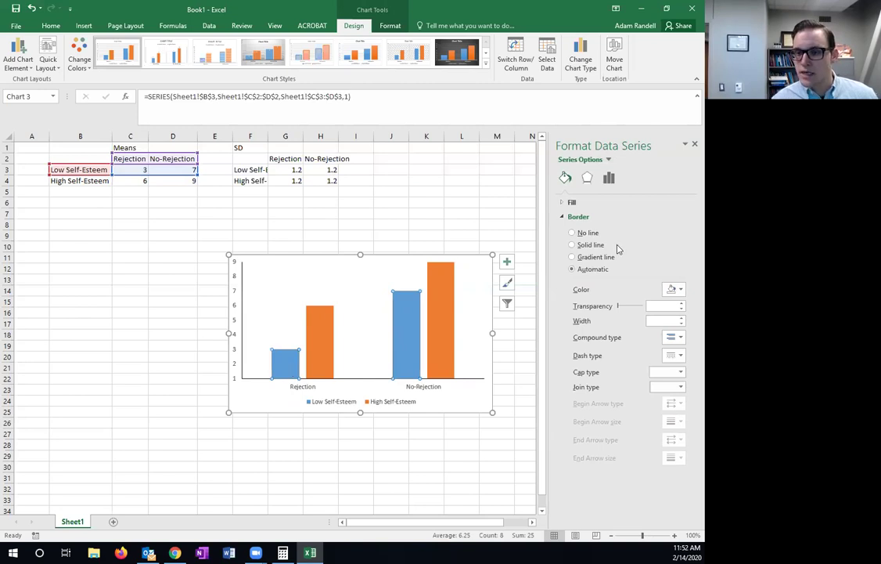
pyautogui.click(566, 202)
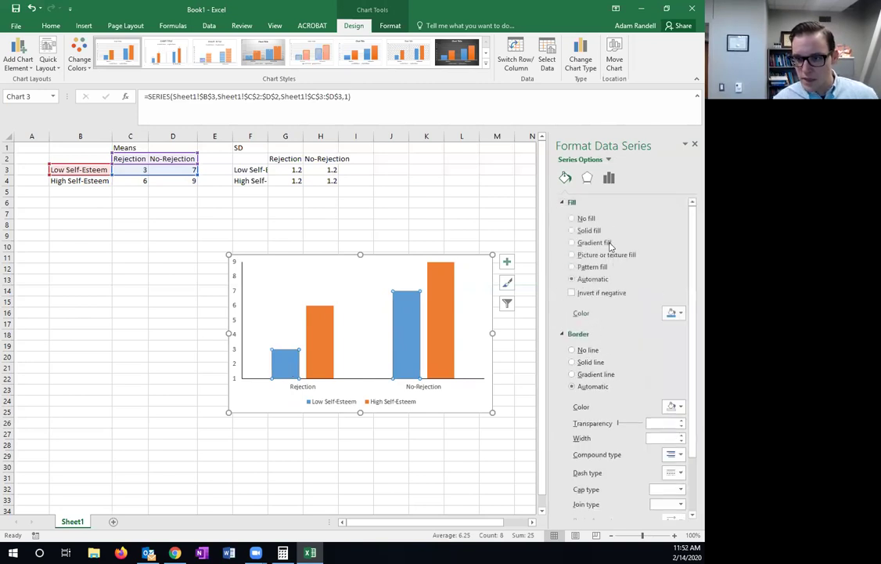
pyautogui.click(678, 313)
pyautogui.click(549, 292)
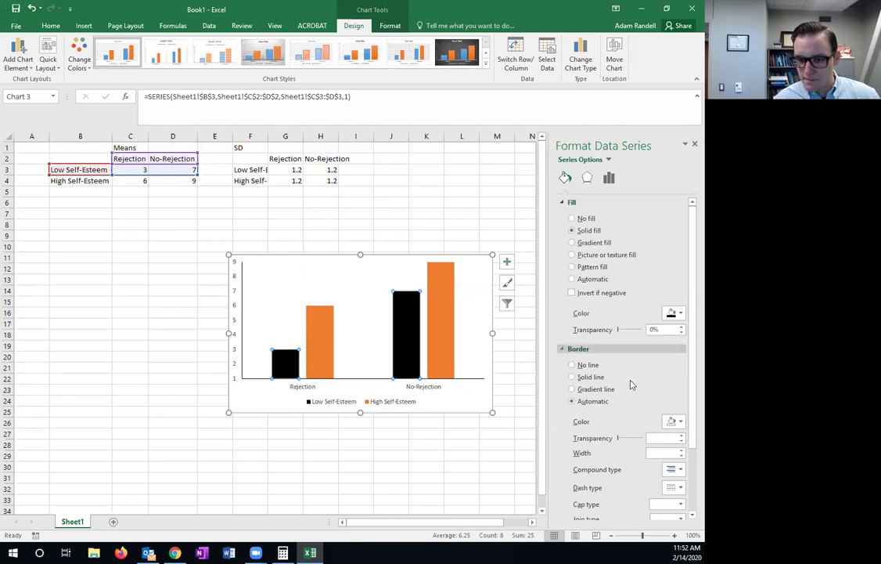
pyautogui.click(567, 202)
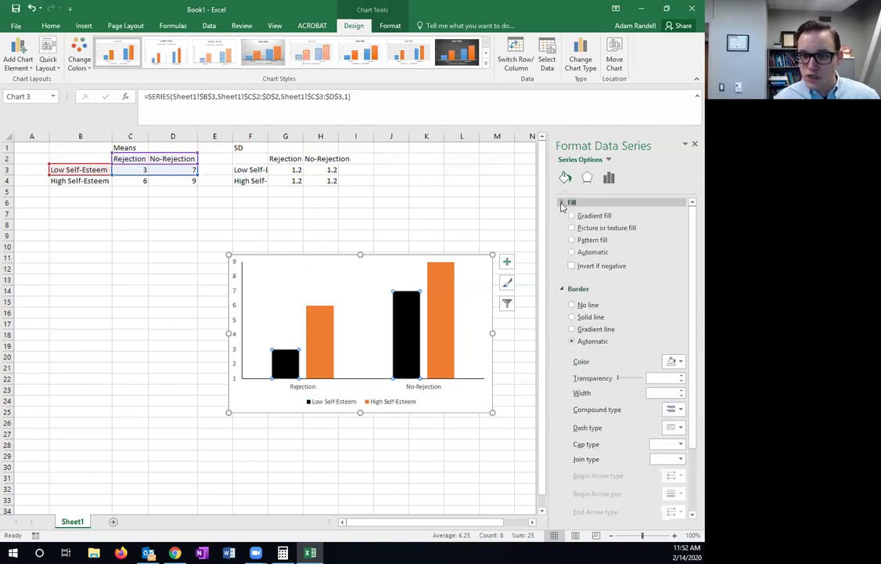
pyautogui.click(362, 322)
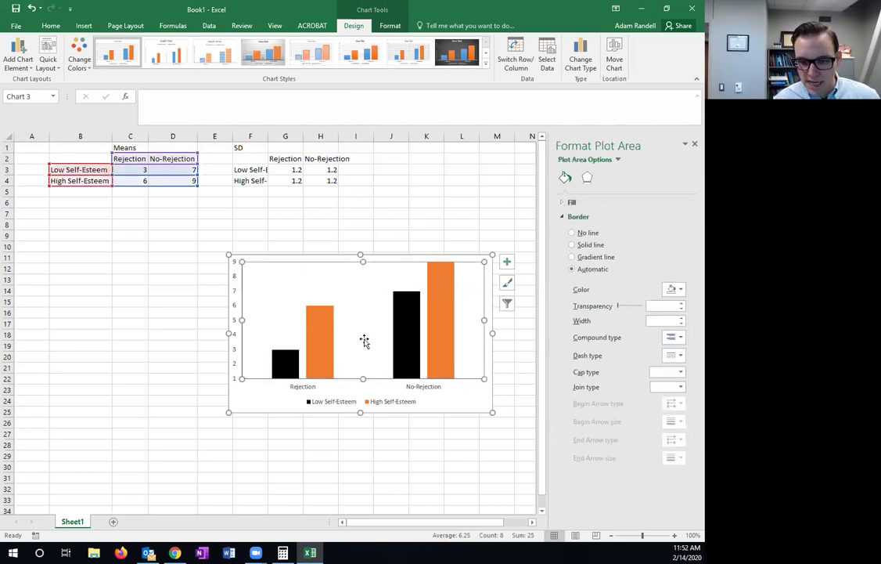
pyautogui.click(286, 365)
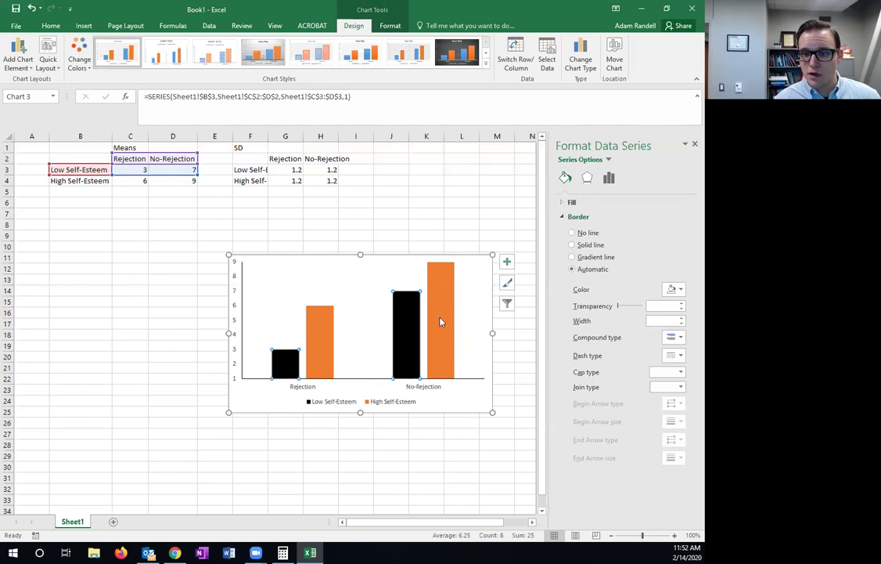
pyautogui.click(599, 249)
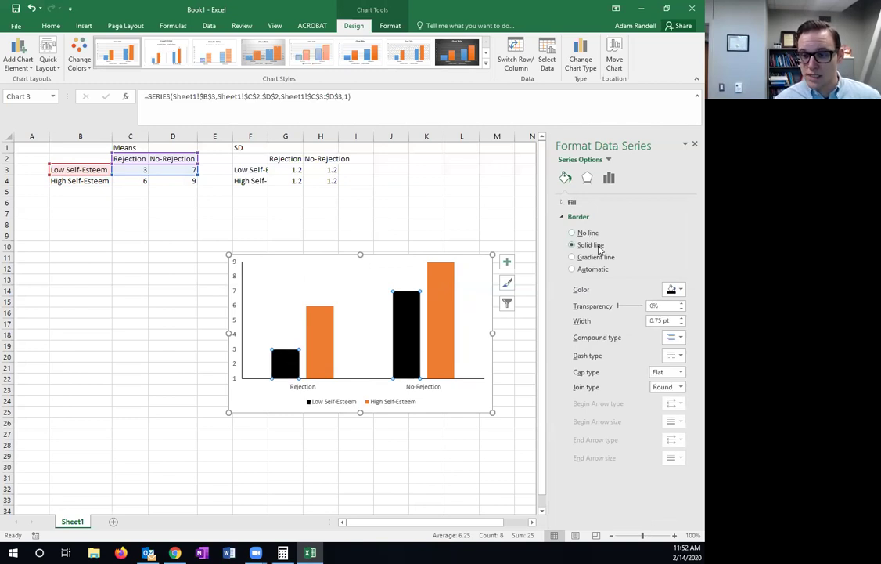
# - Apply a sparse black-dot pattern fill to the High Self-Esteem columns
pyautogui.click(326, 347)
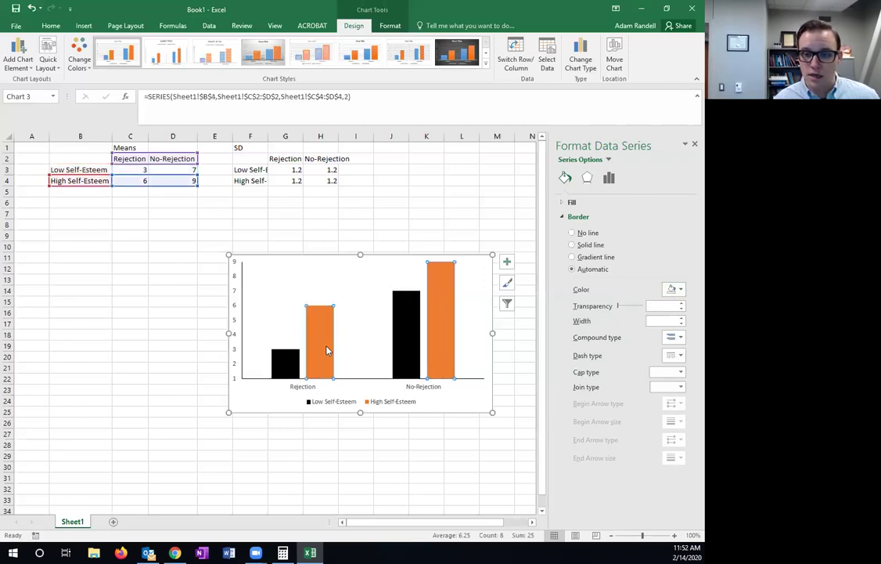
pyautogui.click(564, 203)
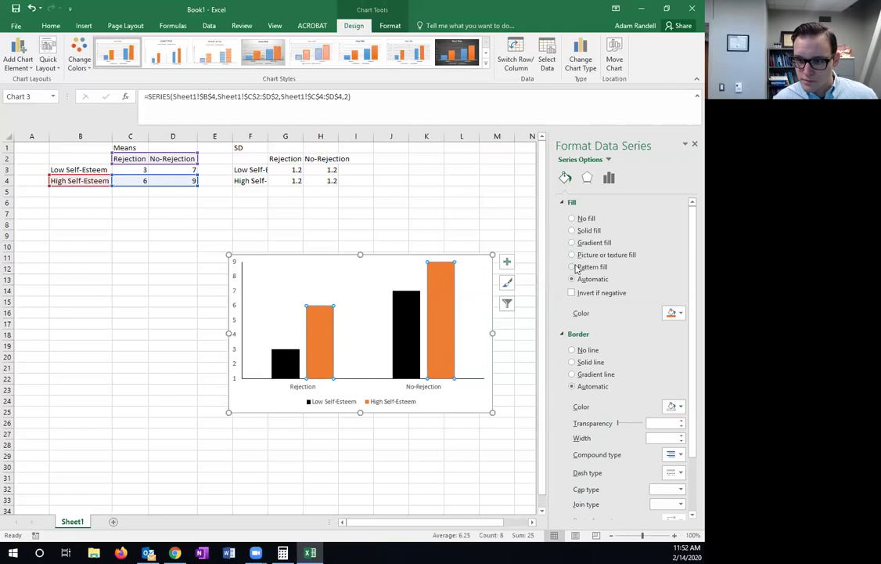
pyautogui.click(573, 267)
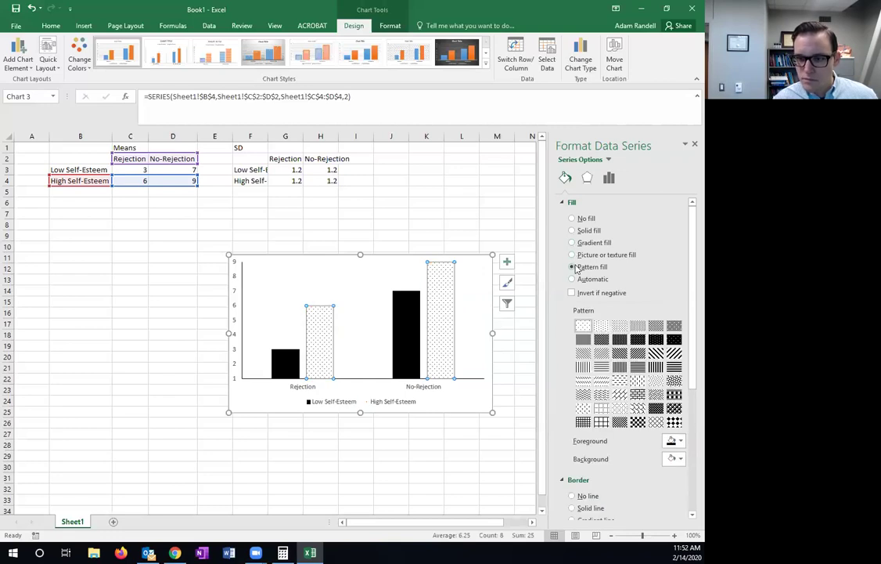
# - Change the High Self-Esteem columns' pattern fill to wide black diagonal stripes
pyautogui.click(656, 353)
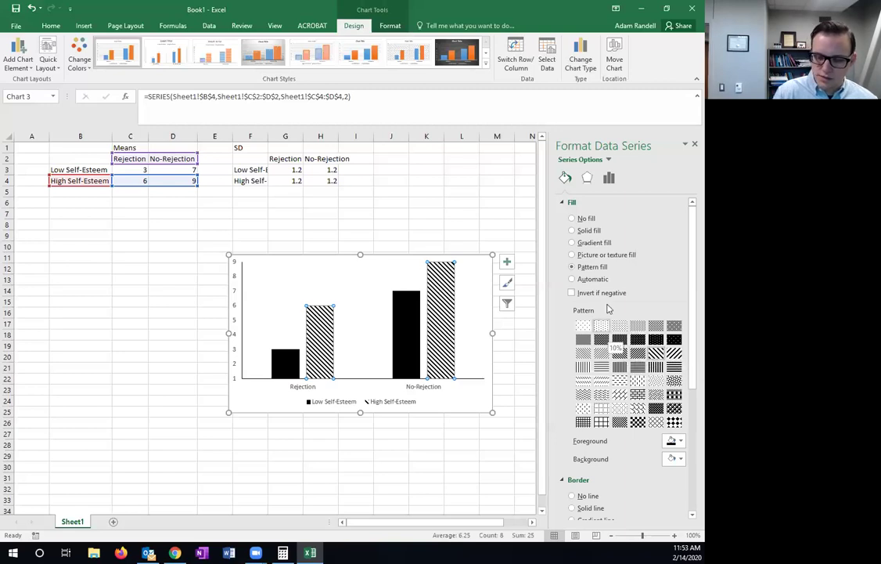
pyautogui.click(561, 203)
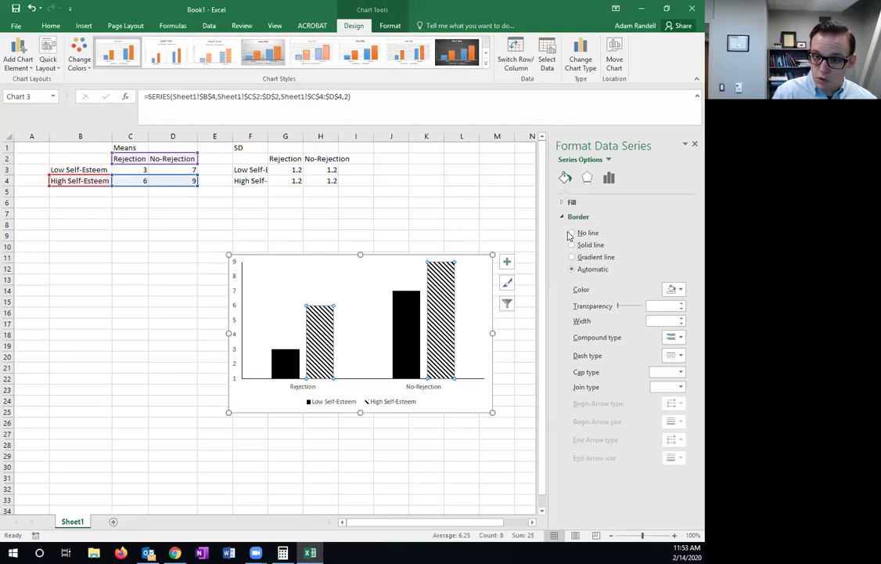
# - Give the chart's plot area a solid black border line
pyautogui.click(352, 311)
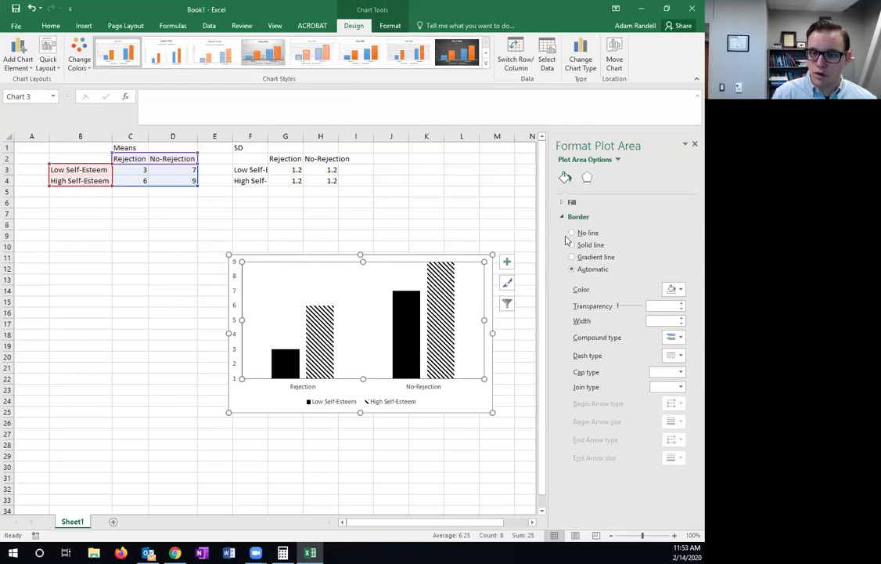
pyautogui.click(578, 245)
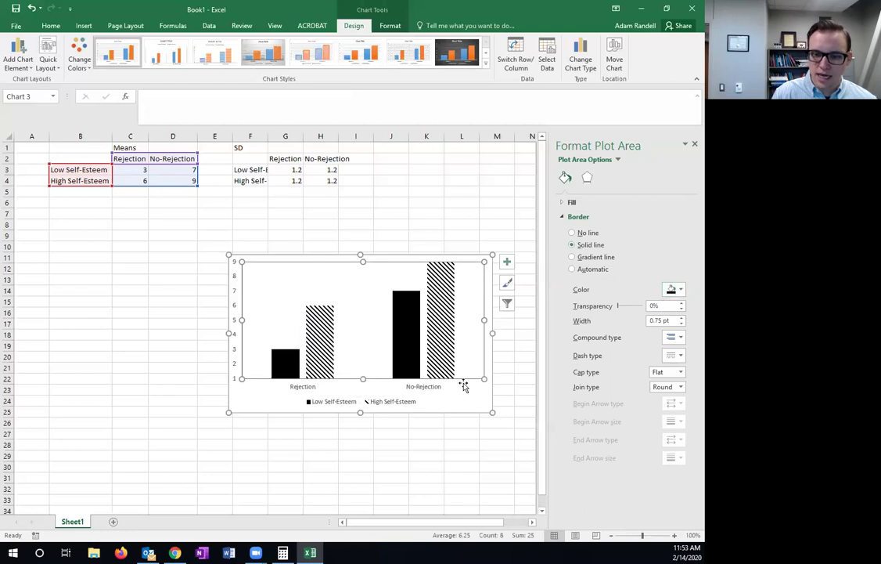
pyautogui.click(446, 404)
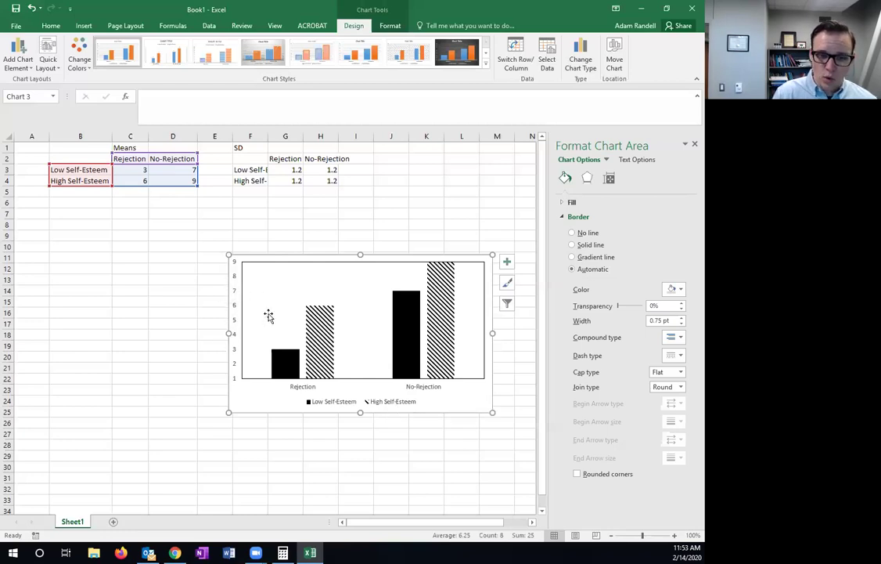
pyautogui.click(261, 314)
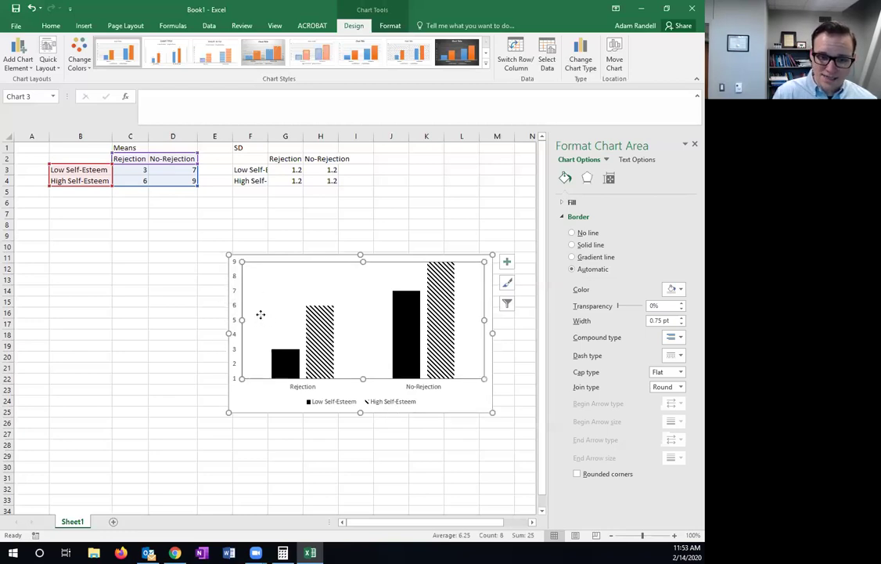
# - Remove the border line around the chart's plot area
pyautogui.click(472, 407)
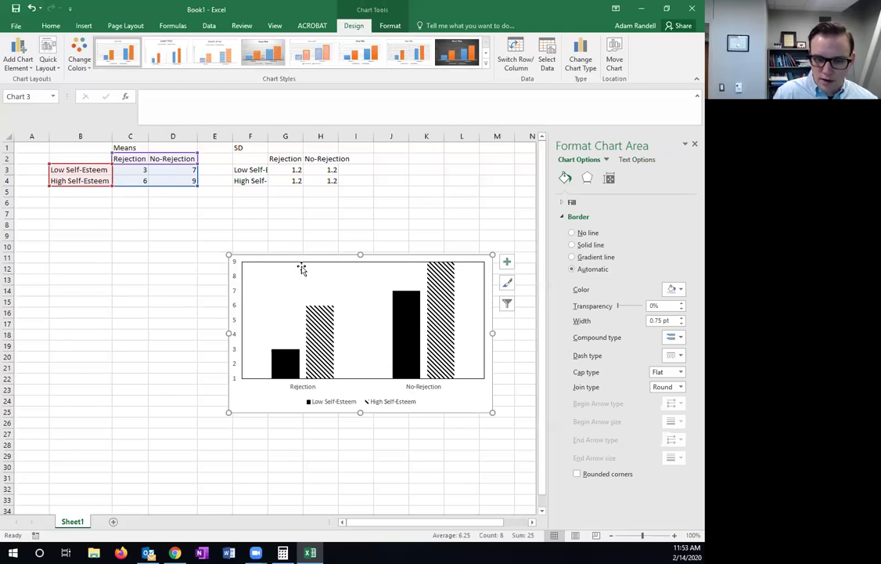
pyautogui.click(471, 333)
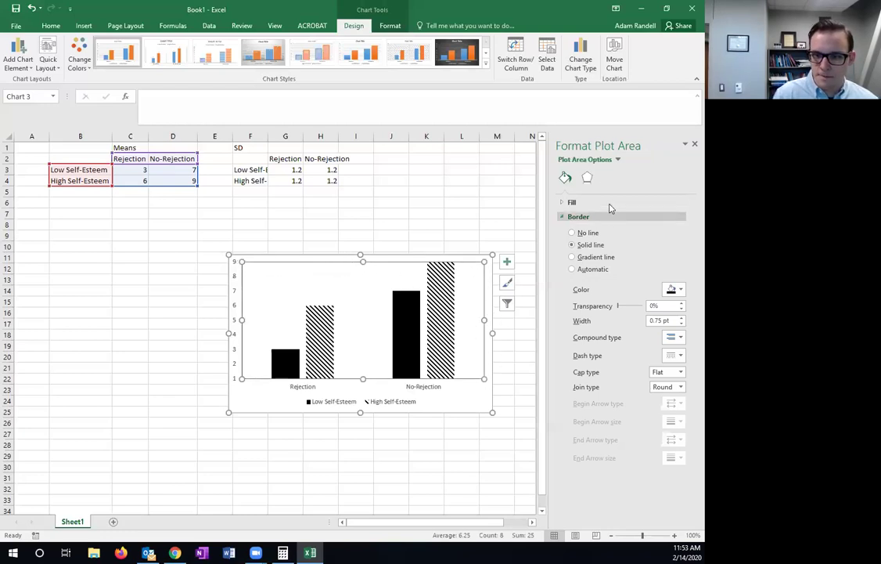
pyautogui.click(582, 234)
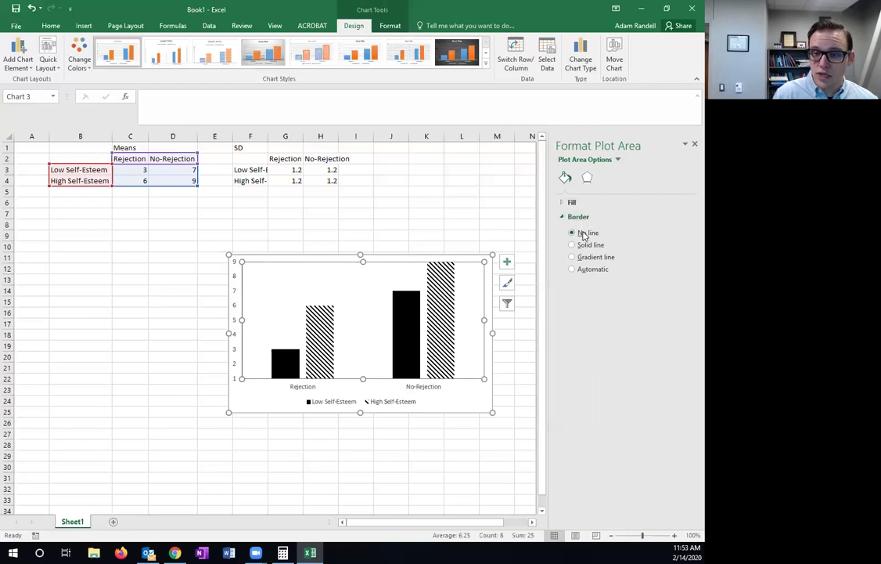
pyautogui.click(467, 409)
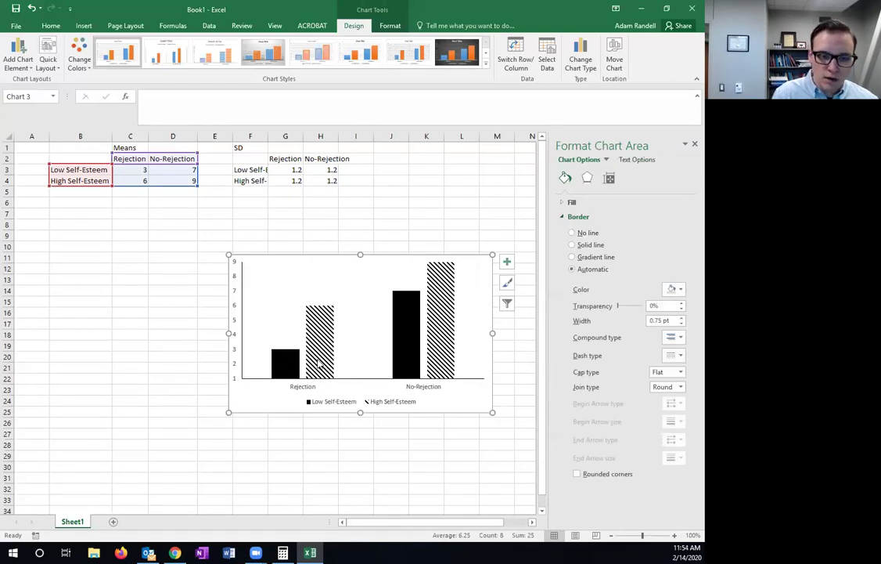
# - Narrow the plot area from its left edge to make room beside the vertical axis
pyautogui.click(236, 323)
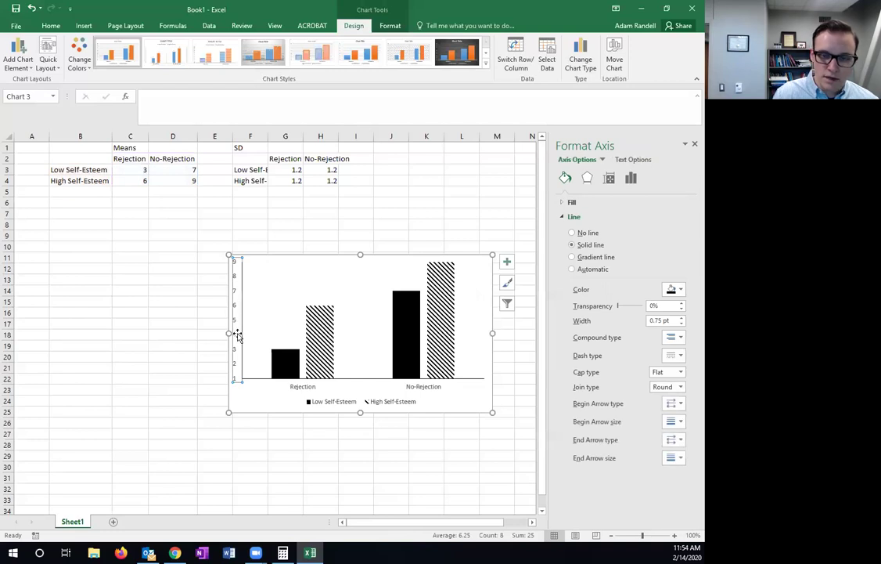
pyautogui.click(280, 319)
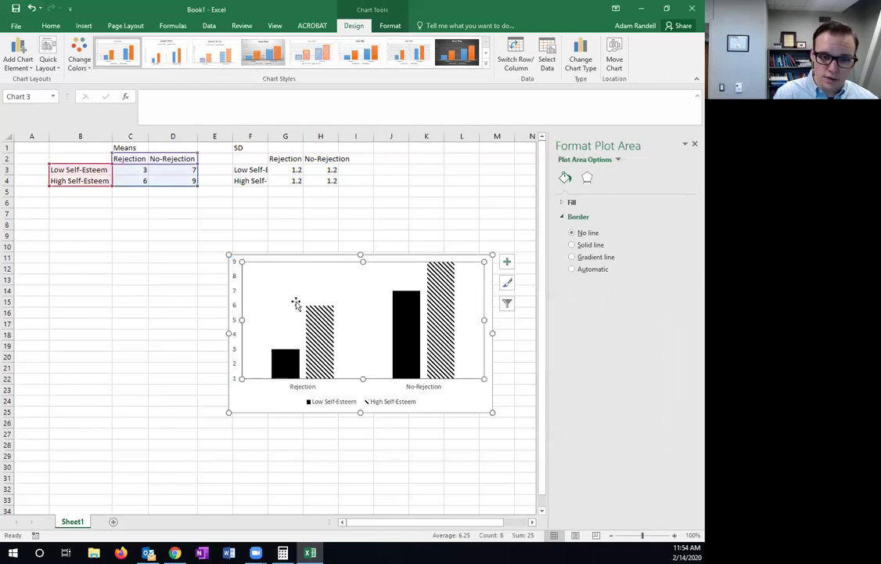
pyautogui.moveTo(244, 320); pyautogui.dragTo(257, 319)
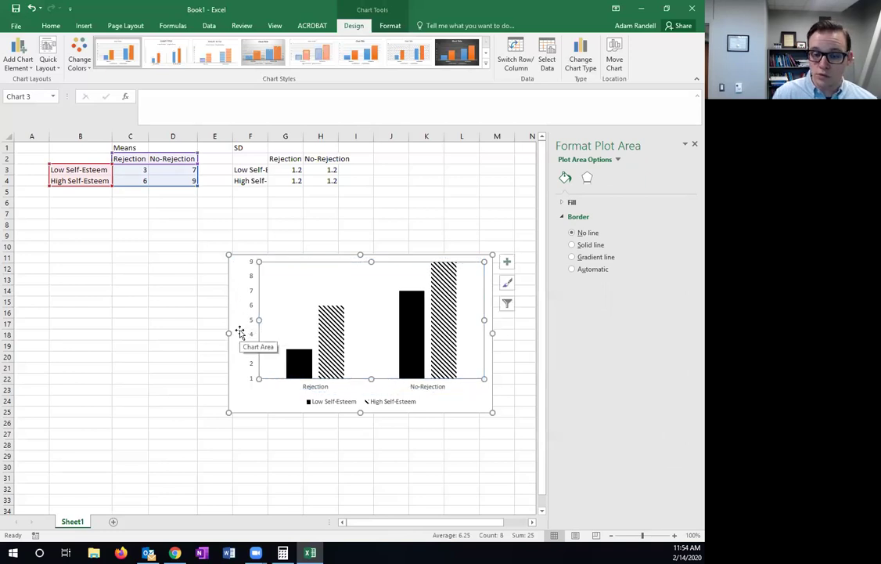
# - Insert a wide, one-line text box inside the chart, across the upper part of the plot area
pyautogui.click(83, 25)
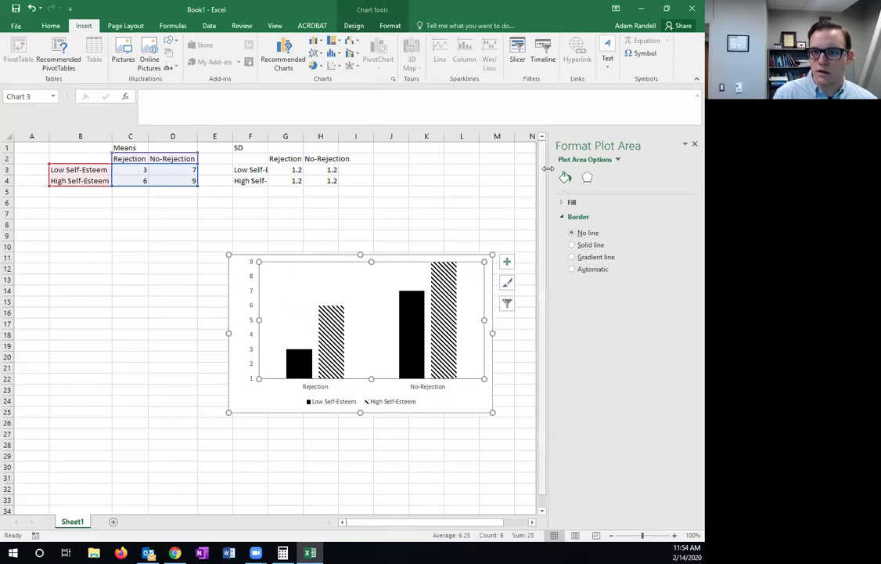
pyautogui.click(48, 27)
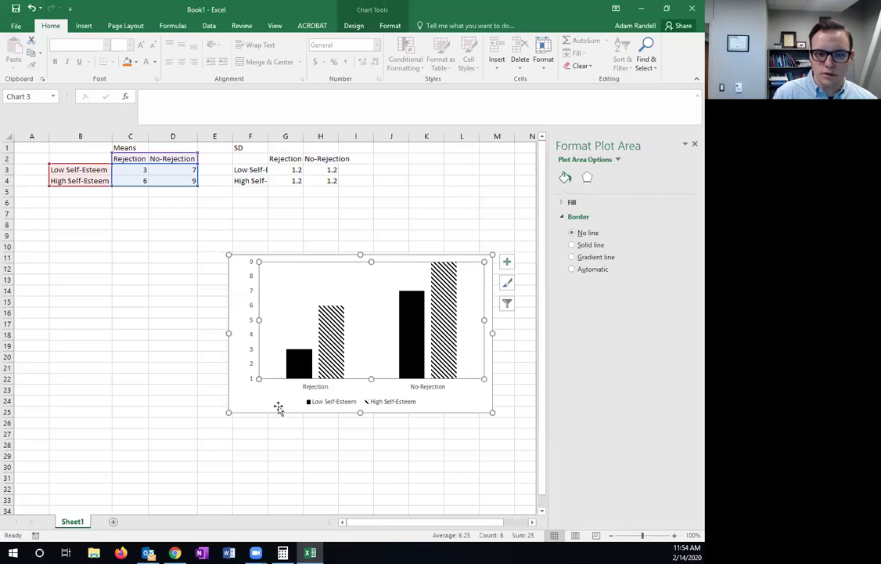
pyautogui.click(244, 356)
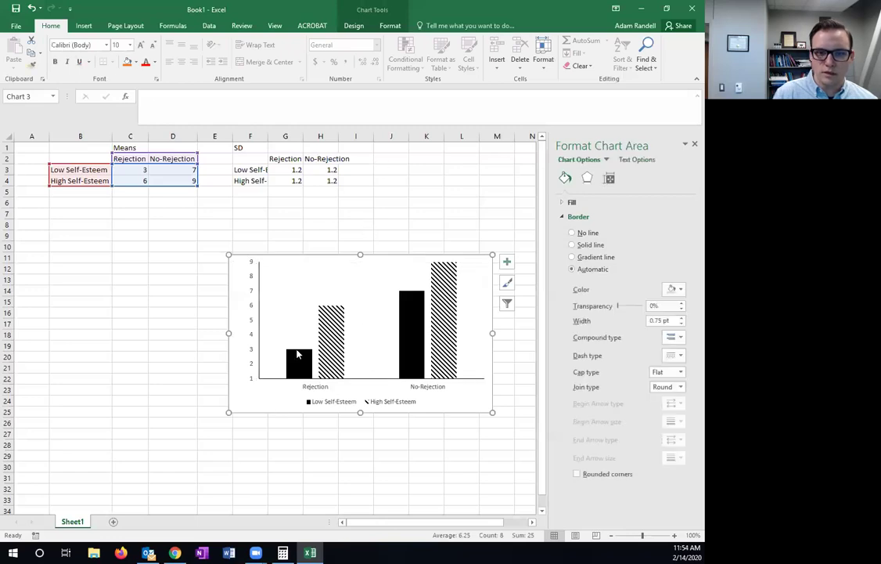
pyautogui.click(84, 26)
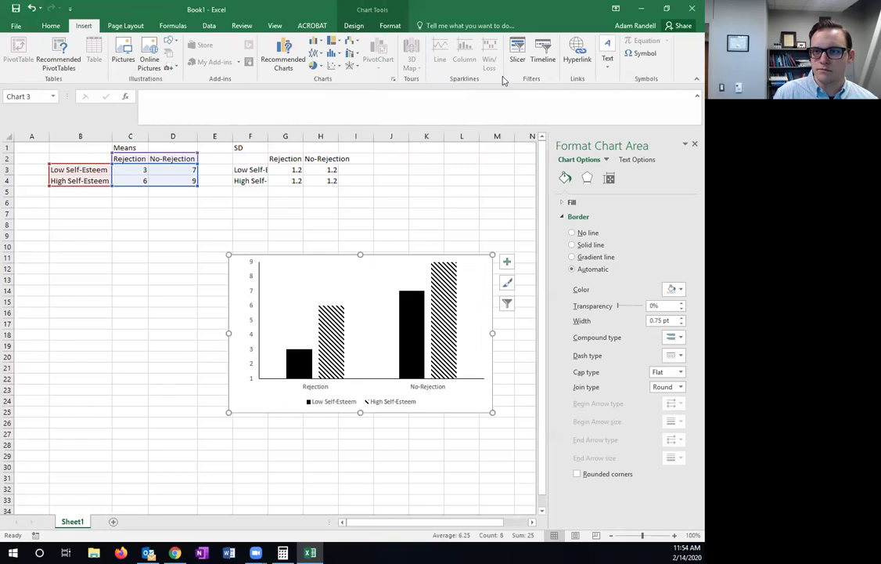
pyautogui.click(608, 66)
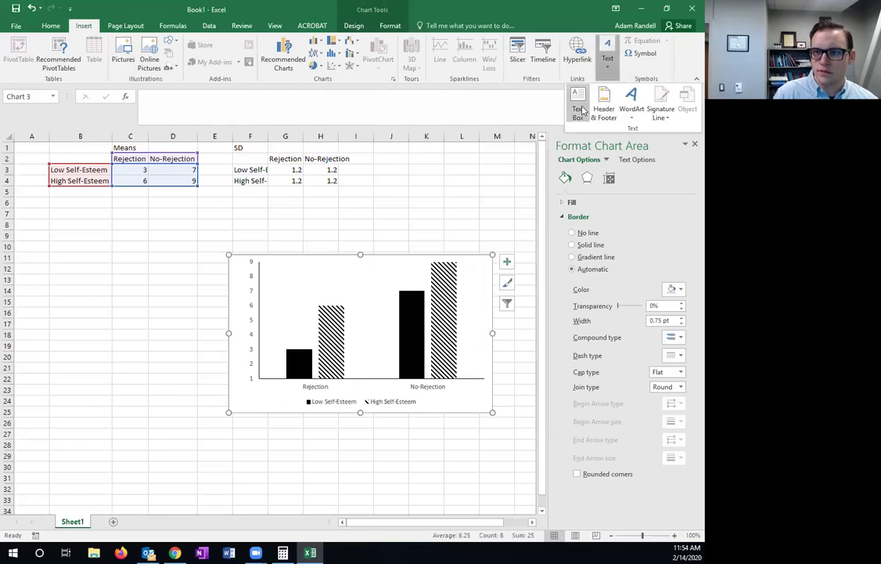
pyautogui.click(231, 354)
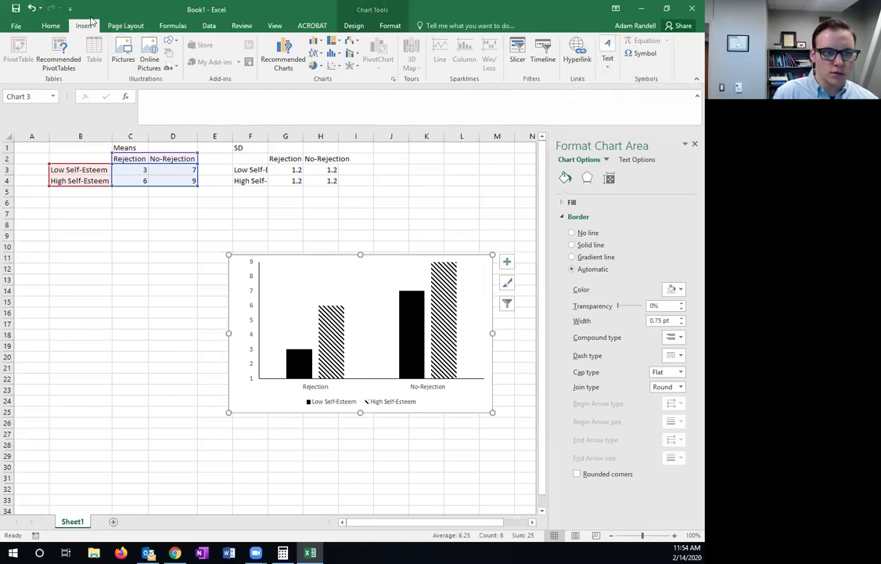
pyautogui.click(608, 59)
pyautogui.click(510, 53)
pyautogui.moveTo(286, 268); pyautogui.dragTo(416, 283)
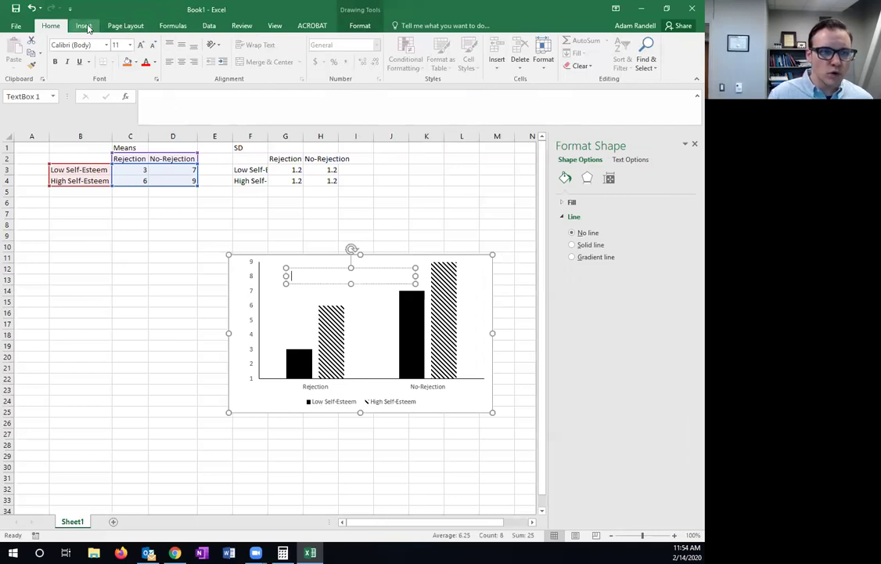
# - Enter the centred text "Positive Mood" in the text box and set it vertically alongside the vertical axis as its title
pyautogui.click(179, 68)
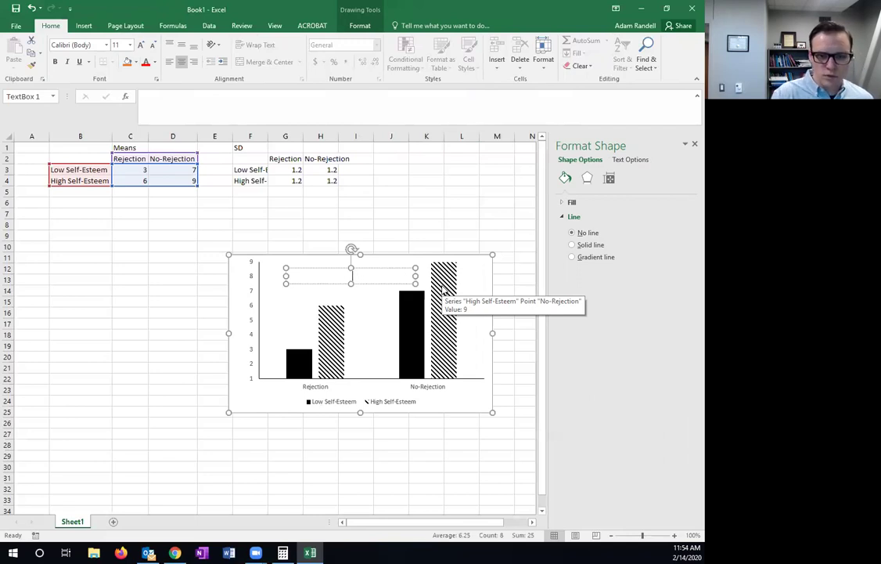
pyautogui.write('itive Mood')
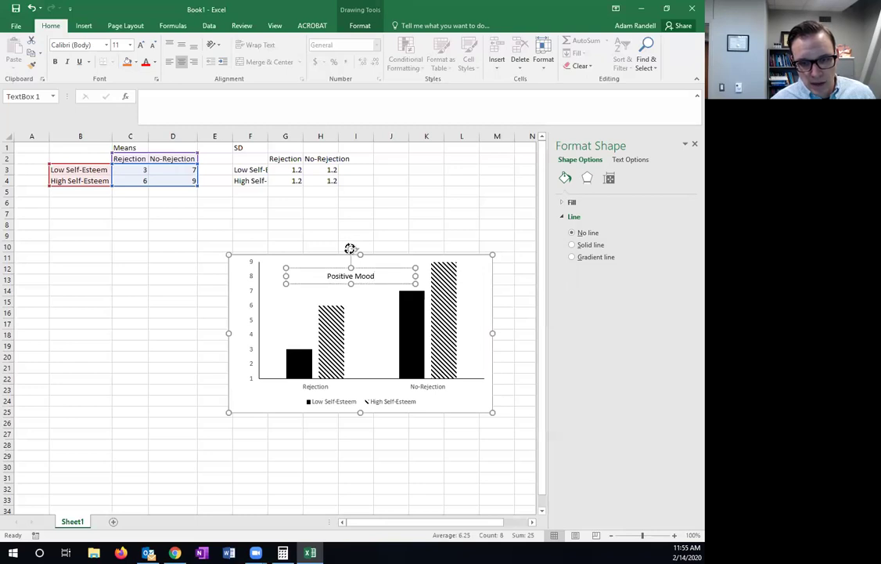
pyautogui.moveTo(351, 248)
pyautogui.mouseDown()
pyautogui.moveTo(315, 265)
pyautogui.moveTo(317, 307)
pyautogui.moveTo(221, 314)
pyautogui.mouseUp()
pyautogui.click(446, 407)
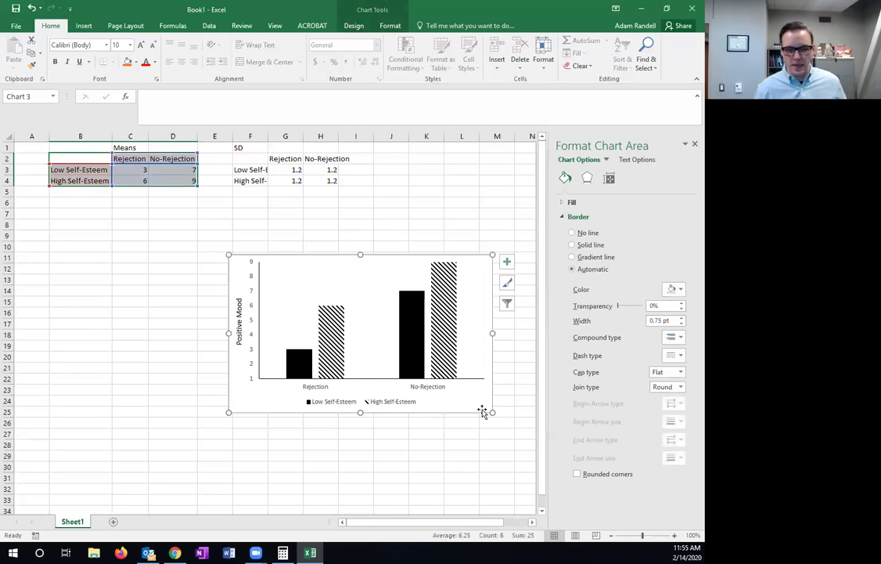
# - Move the legend to the top of the plot area and extend the plot area downward into the freed space
pyautogui.click(387, 402)
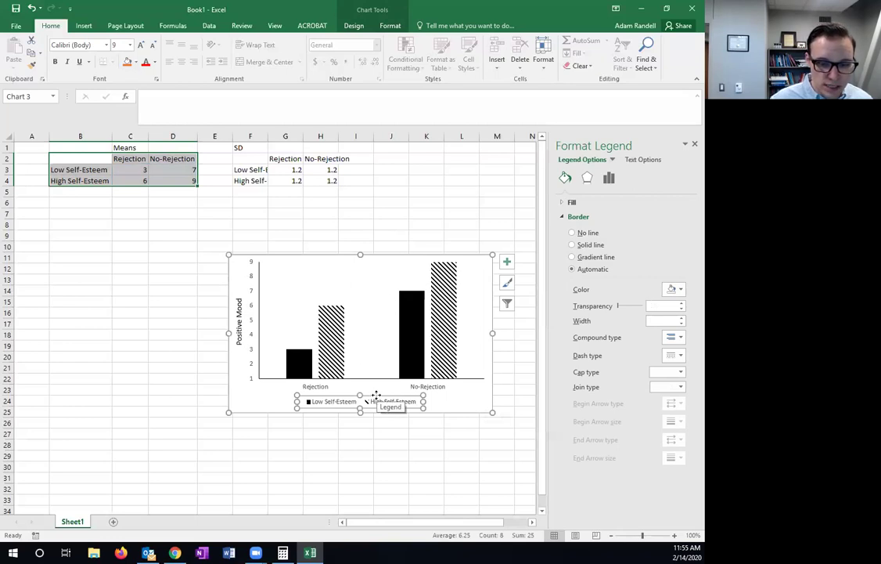
pyautogui.moveTo(376, 397); pyautogui.dragTo(375, 264)
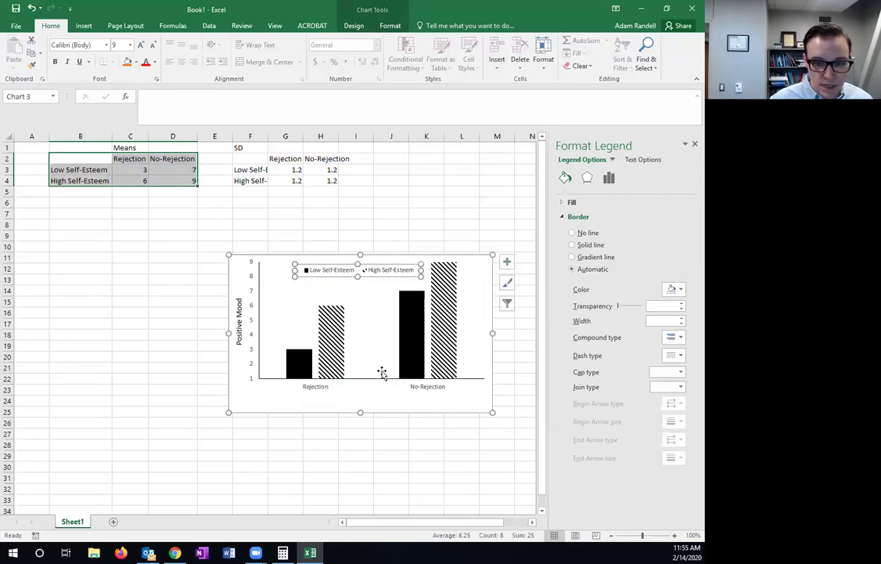
pyautogui.click(381, 372)
pyautogui.moveTo(371, 379); pyautogui.dragTo(369, 396)
# - Make the legend taller and narrower so its two entries stack between the column groups
pyautogui.click(365, 272)
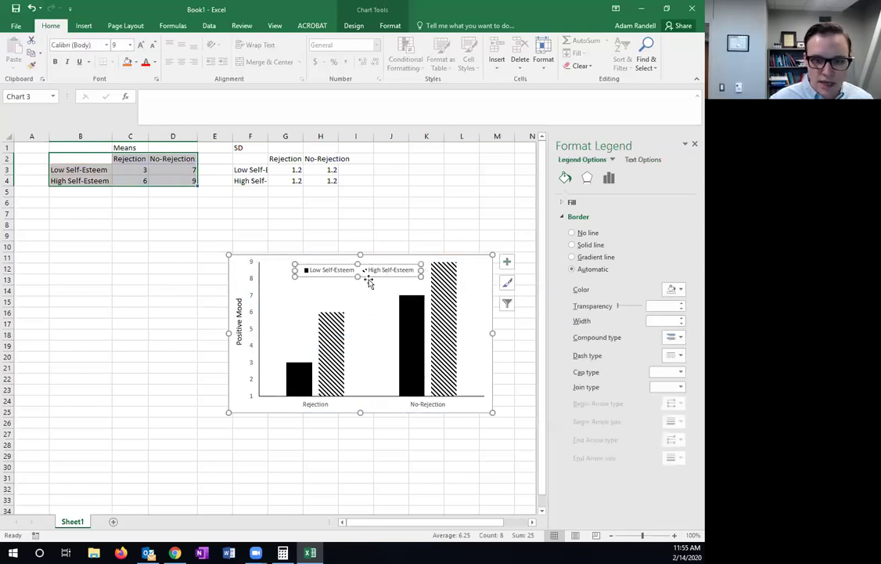
pyautogui.moveTo(360, 275); pyautogui.dragTo(360, 294)
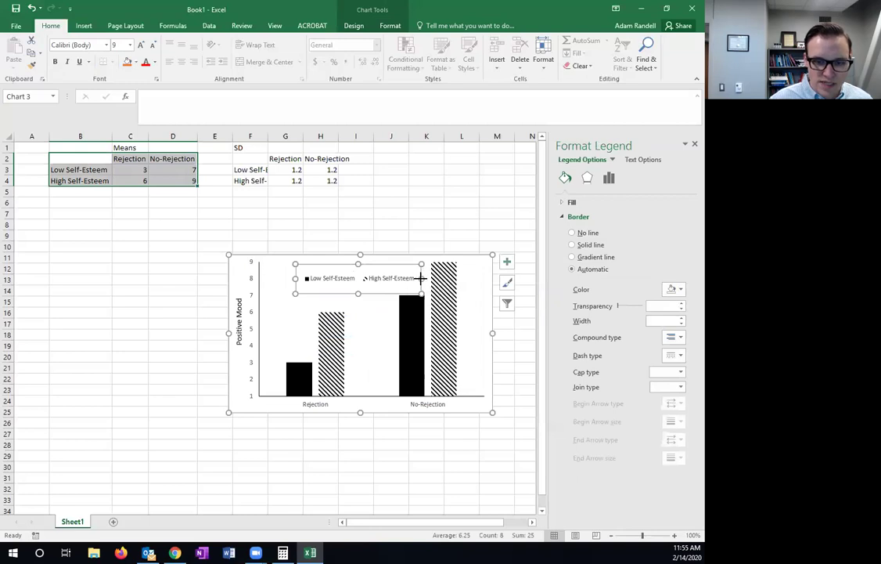
pyautogui.moveTo(421, 278); pyautogui.dragTo(381, 293)
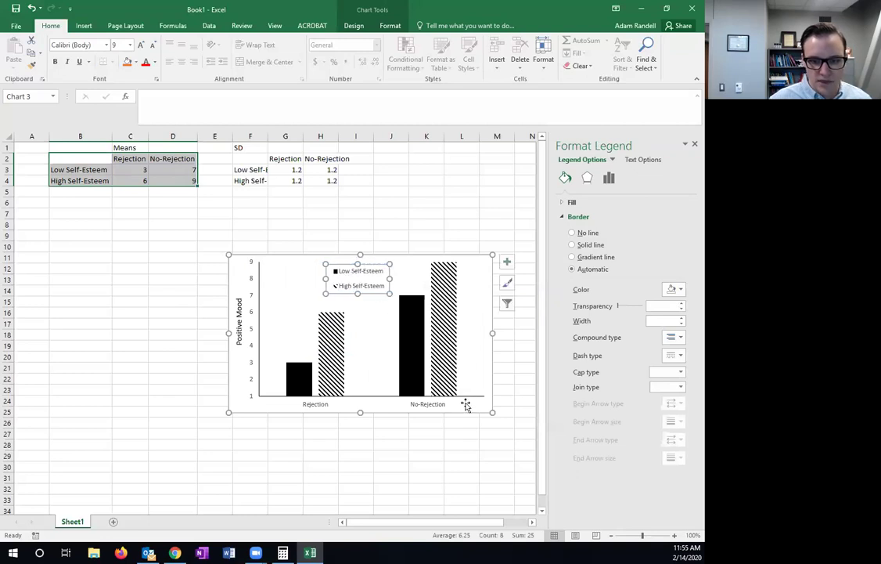
# - Set the whole chart's text to Times New Roman, size 12
pyautogui.click(465, 404)
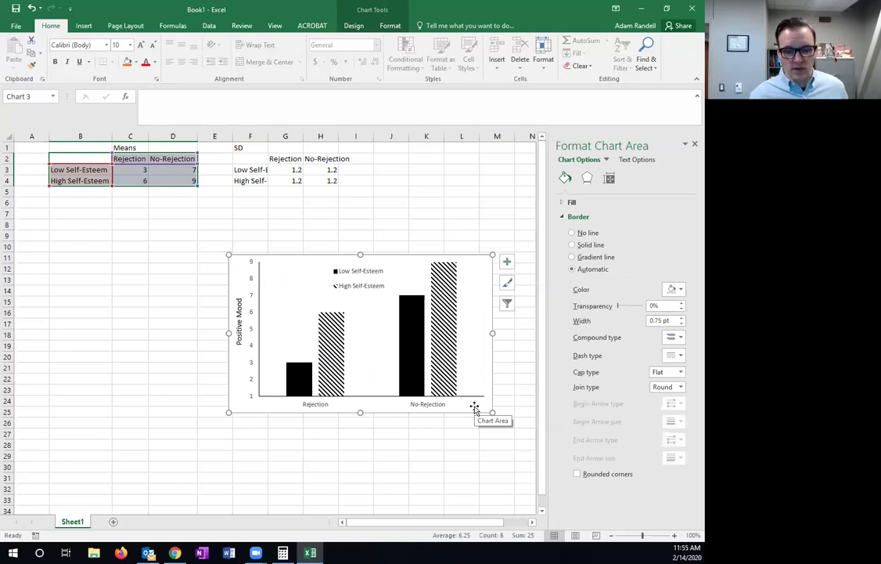
pyautogui.click(107, 46)
pyautogui.write('Times New Roman')
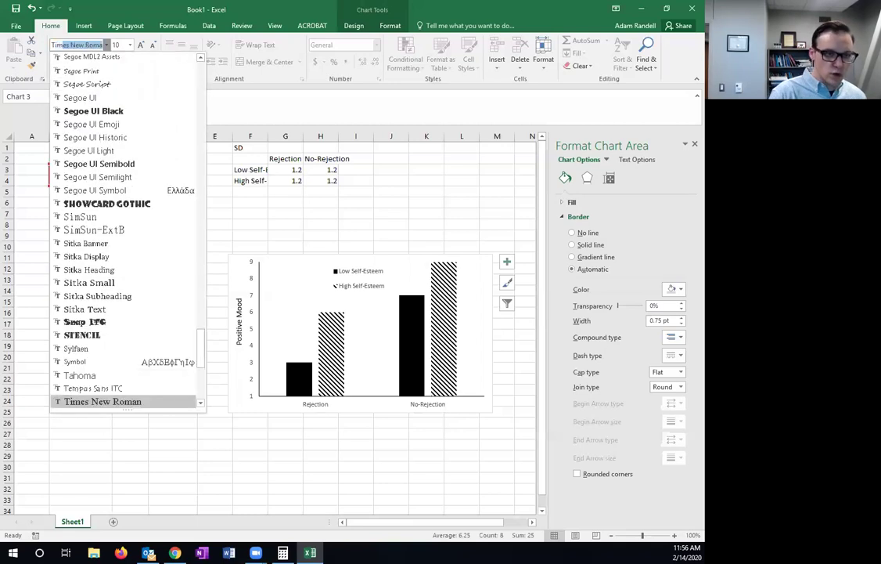
pyautogui.press('Return')
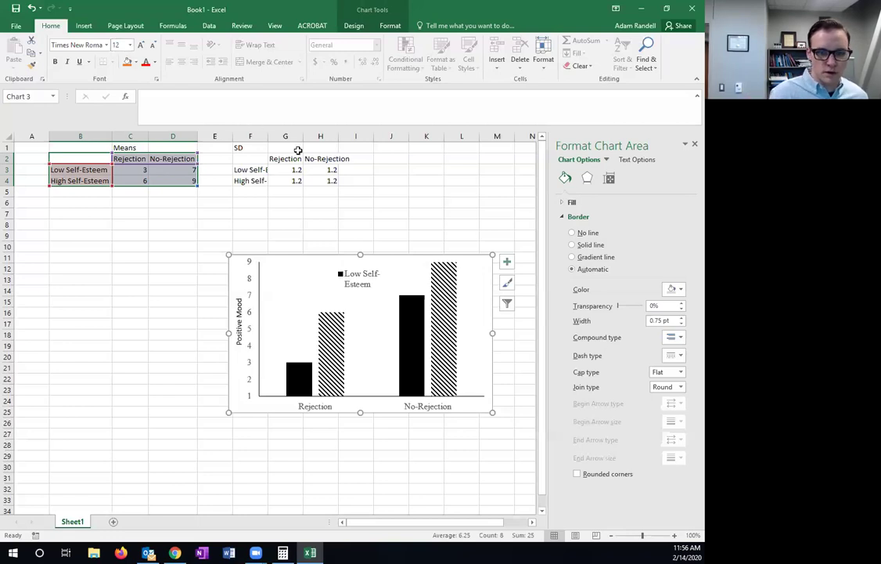
# - Widen the legend so each entry fits on one line, and shift it slightly right and up
pyautogui.click(358, 289)
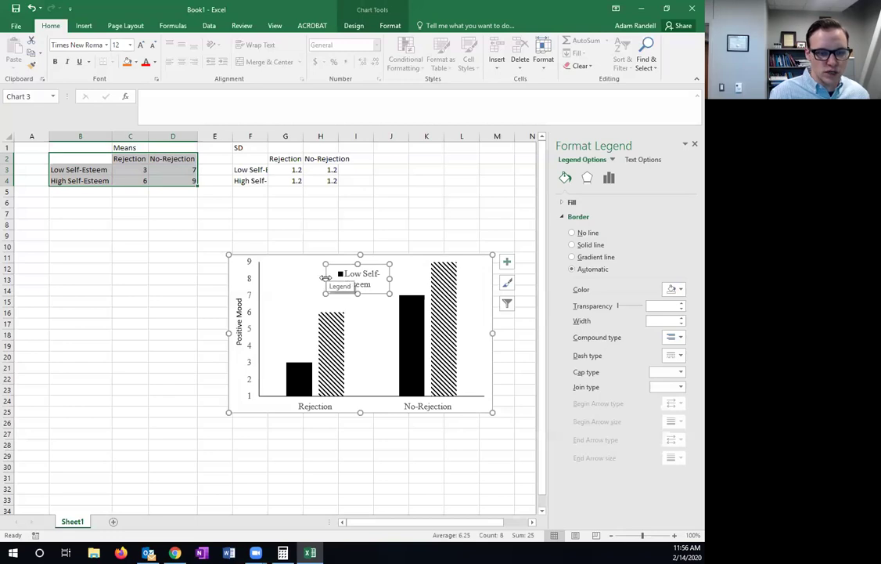
pyautogui.moveTo(326, 278); pyautogui.dragTo(306, 279)
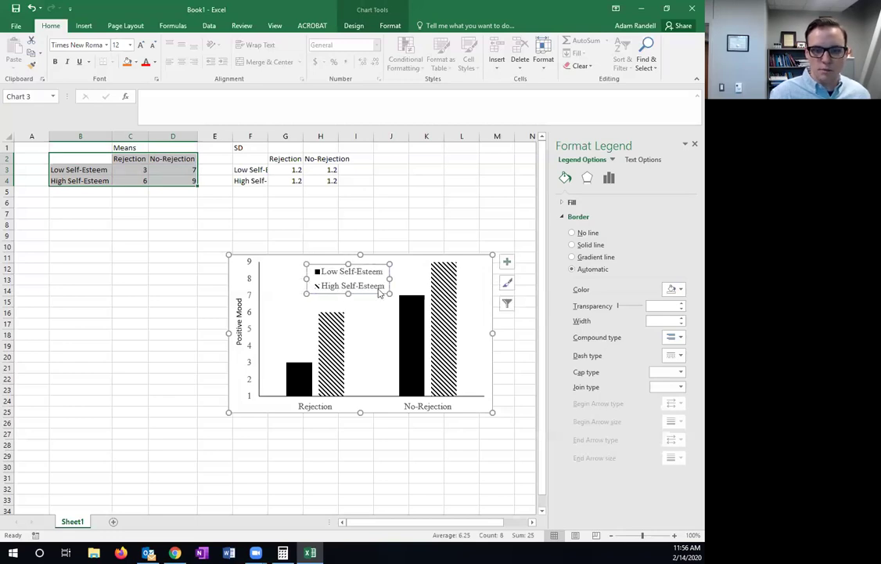
pyautogui.moveTo(374, 294); pyautogui.dragTo(386, 290)
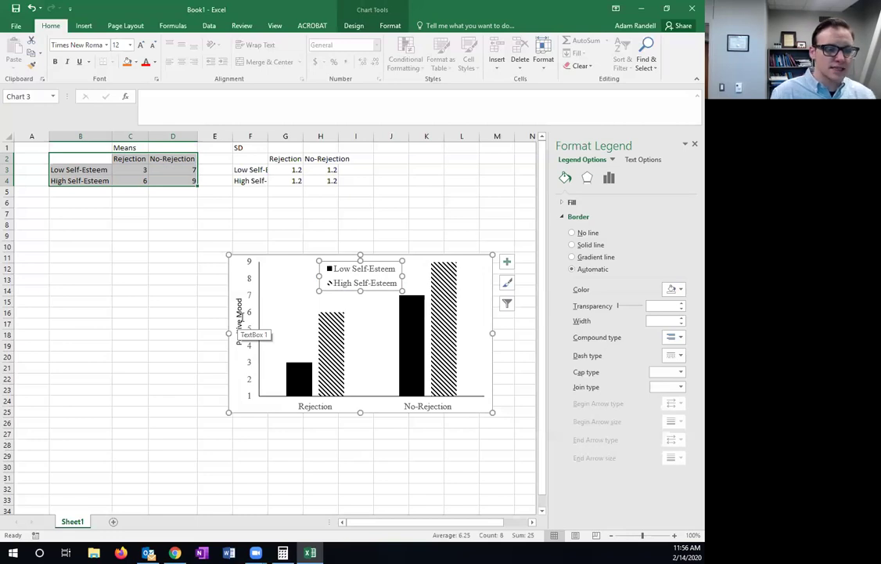
# - Set the Positive Mood axis title to Times New Roman, size 12, and compare the chart with the APA sample figure in Chrome
pyautogui.click(240, 318)
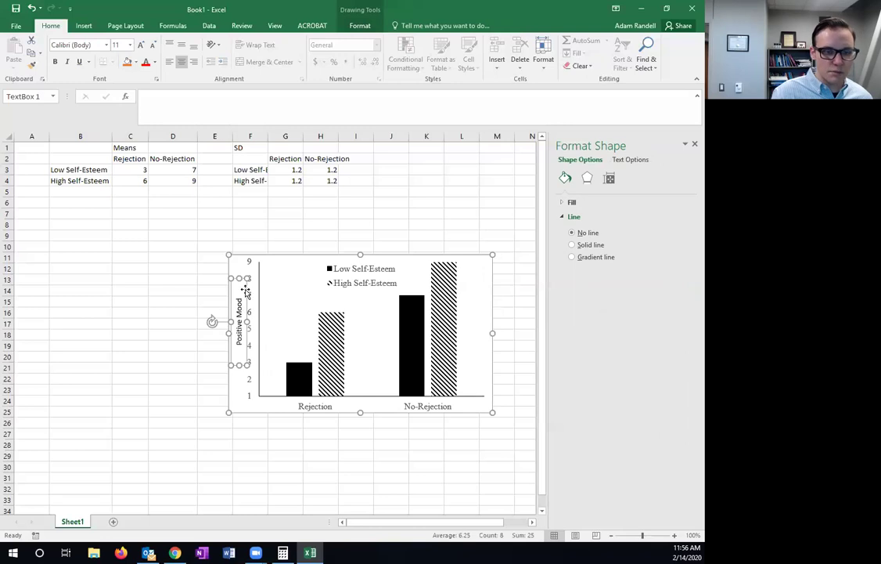
pyautogui.click(101, 45)
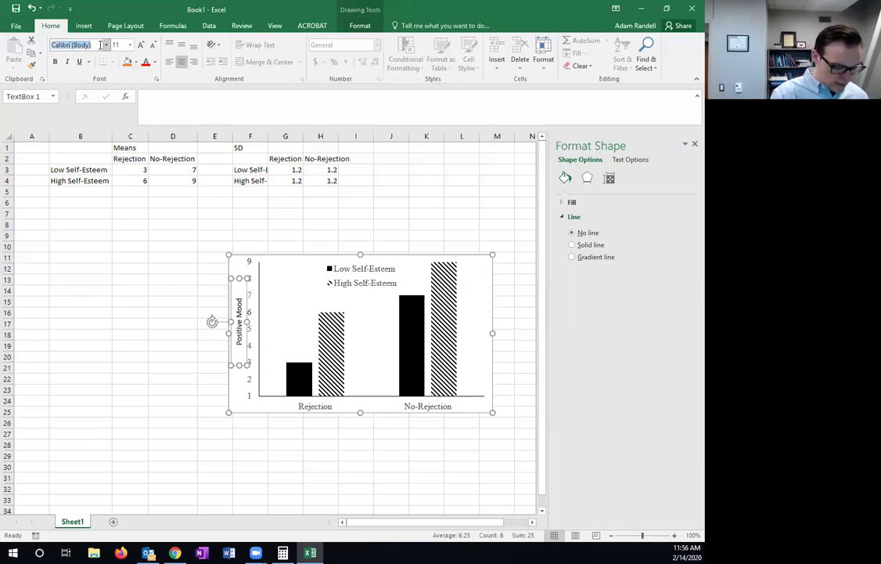
pyautogui.write('Times New Roma')
pyautogui.press('Tab')
pyautogui.write('1.2')
pyautogui.press('Return')
pyautogui.click(479, 411)
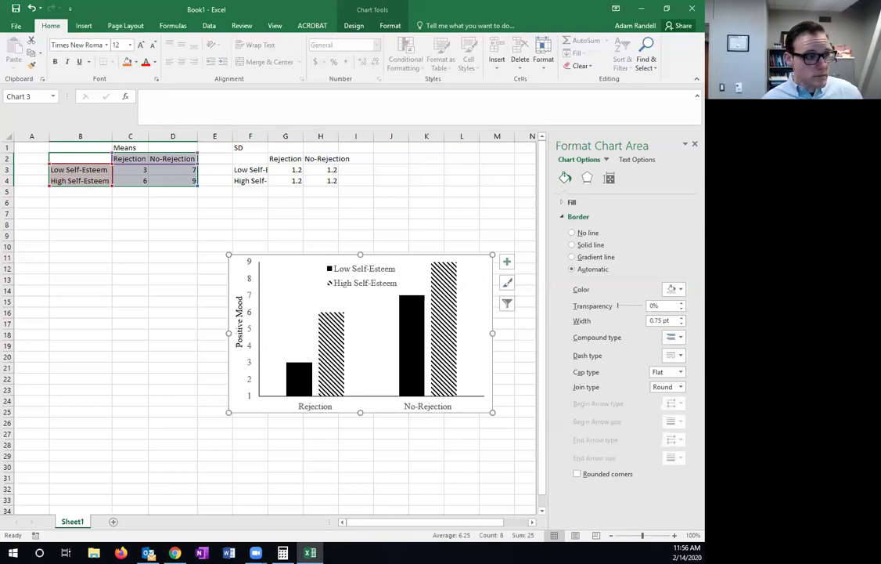
pyautogui.hotkey('alt', 'Tab')
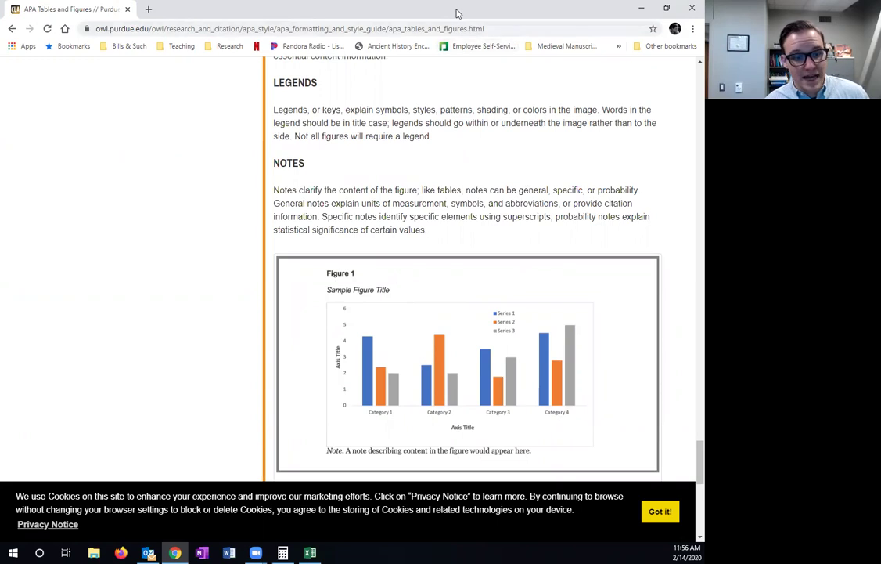
pyautogui.hotkey('alt', 'Tab')
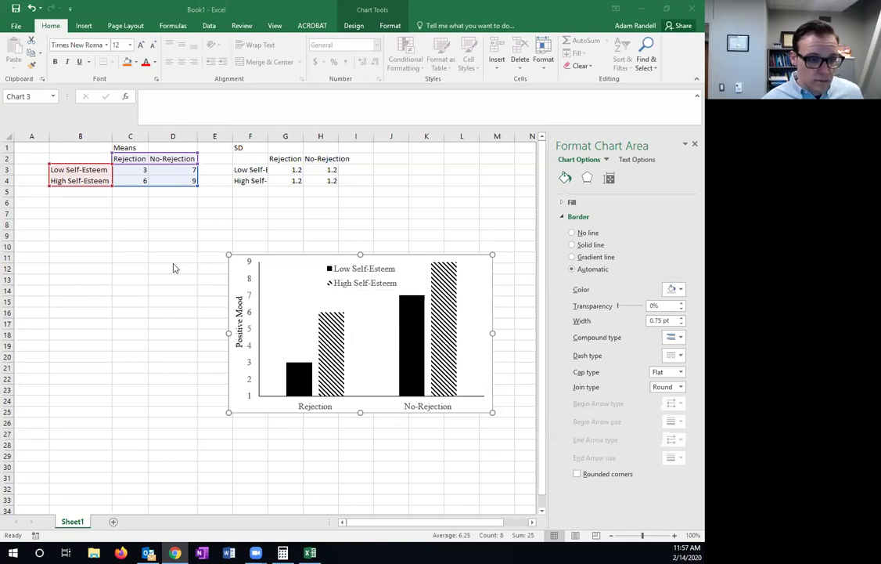
# - Copy the means table B2:D4 and paste it below the chart, starting at cell B28
pyautogui.moveTo(99, 156); pyautogui.dragTo(172, 179)
pyautogui.hotkey('ctrl', 'c')
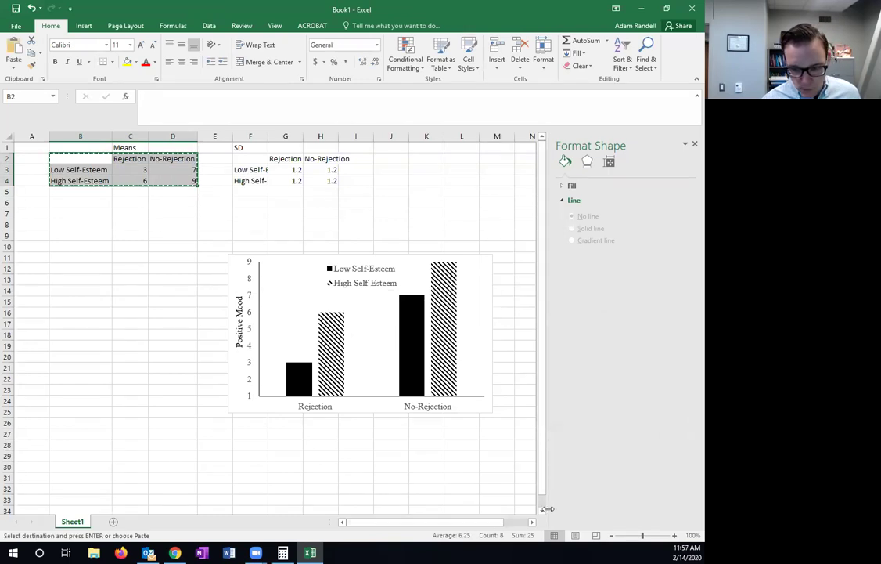
pyautogui.scroll(-4, 546, 510)
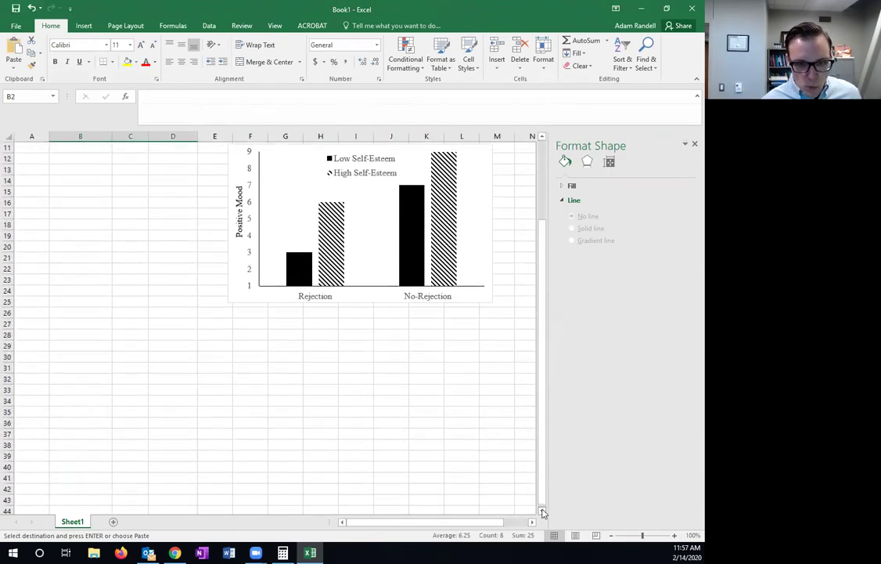
pyautogui.scroll(-4, 543, 511)
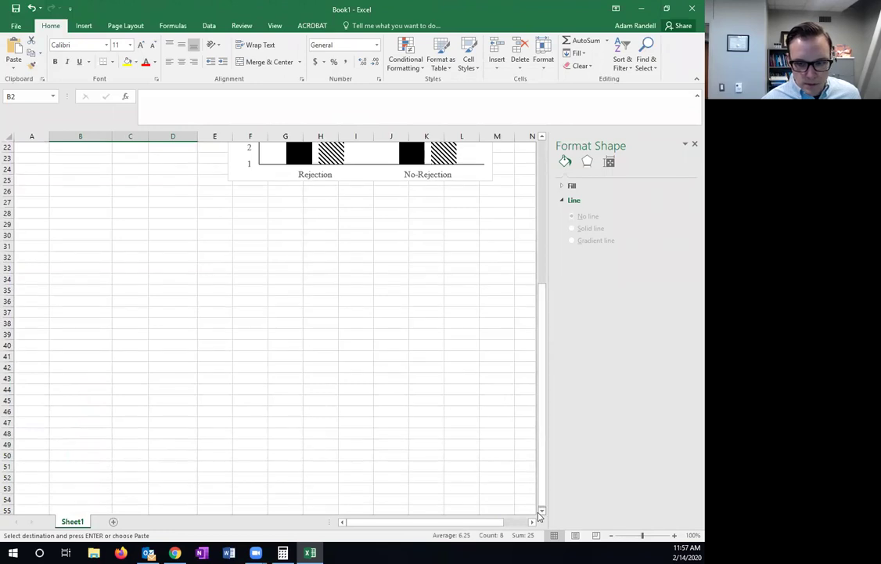
pyautogui.scroll(-1, 539, 513)
pyautogui.click(66, 171)
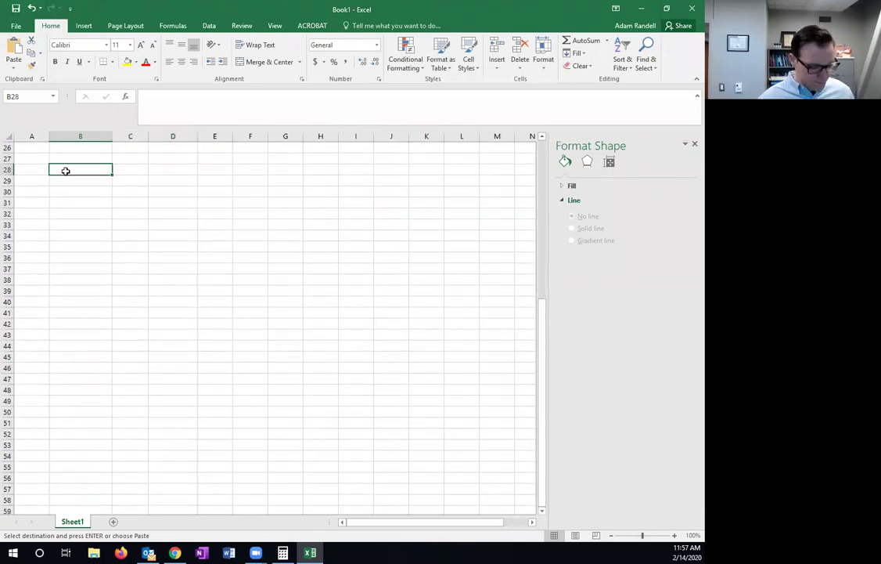
pyautogui.hotkey('ctrl', 'v')
pyautogui.click(122, 170)
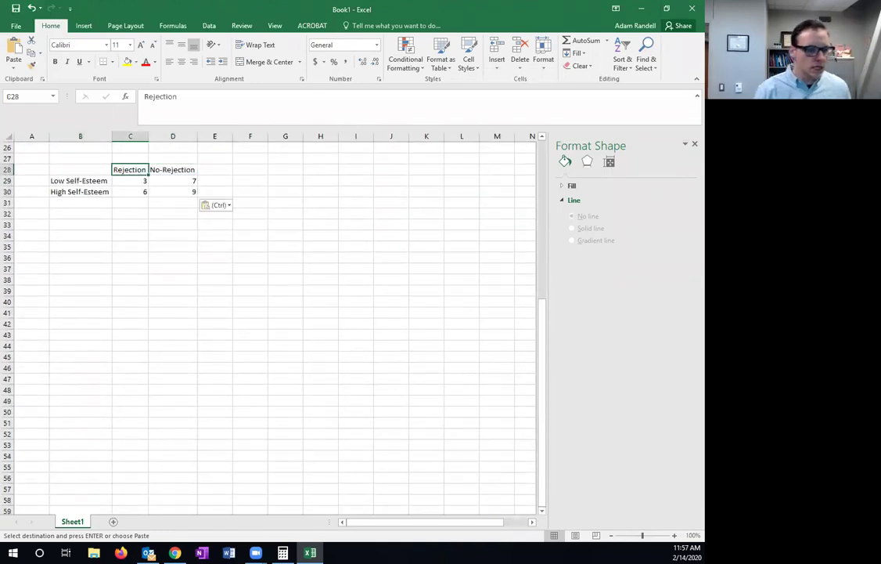
# - Switch to Chrome and examine the Purdue OWL guidelines on APA table body, notes and borders, including the sample Table 3
pyautogui.hotkey('alt', 'Tab')
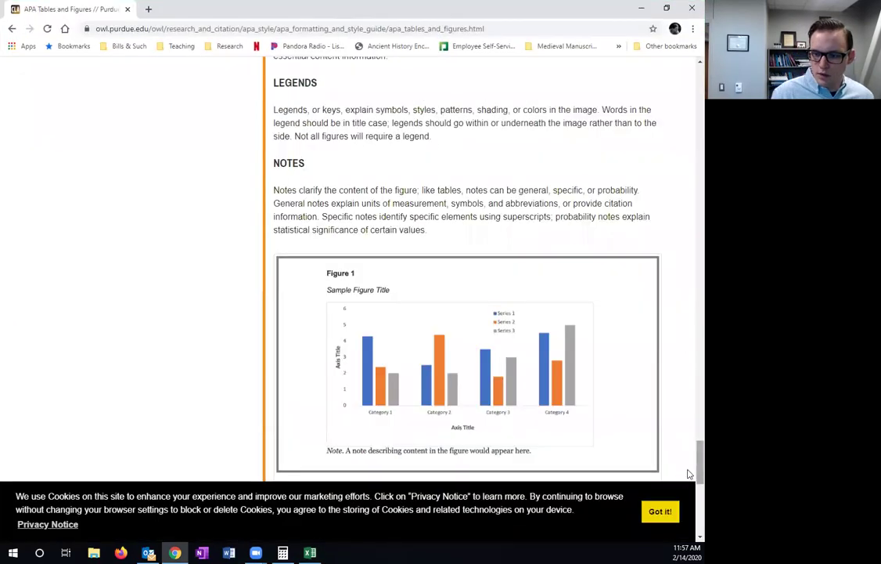
pyautogui.moveTo(689, 474); pyautogui.dragTo(689, 317)
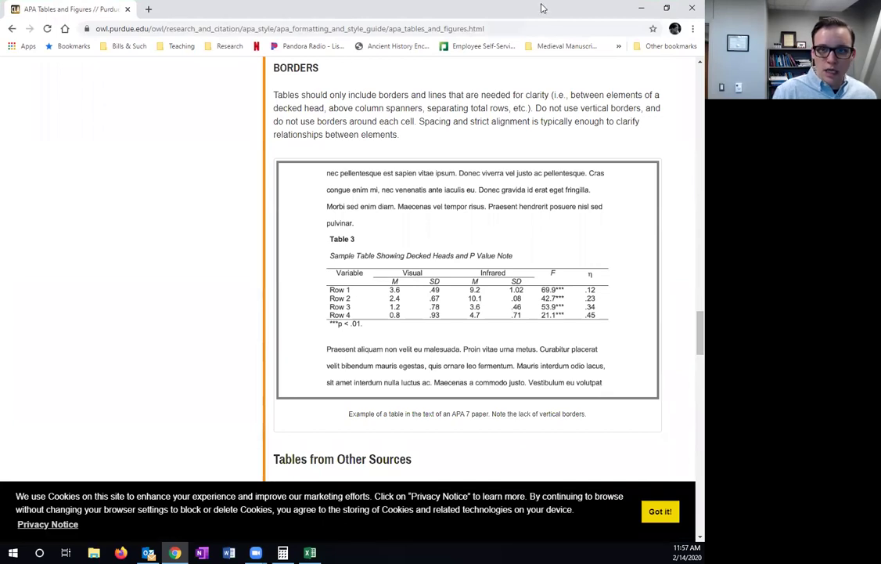
pyautogui.hotkey('alt', 'Tab')
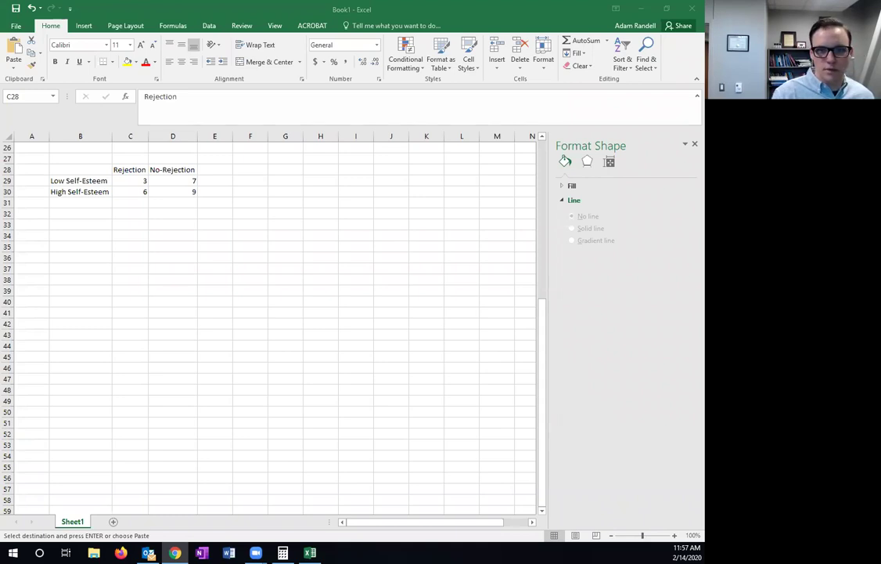
pyautogui.hotkey('alt', 'Tab')
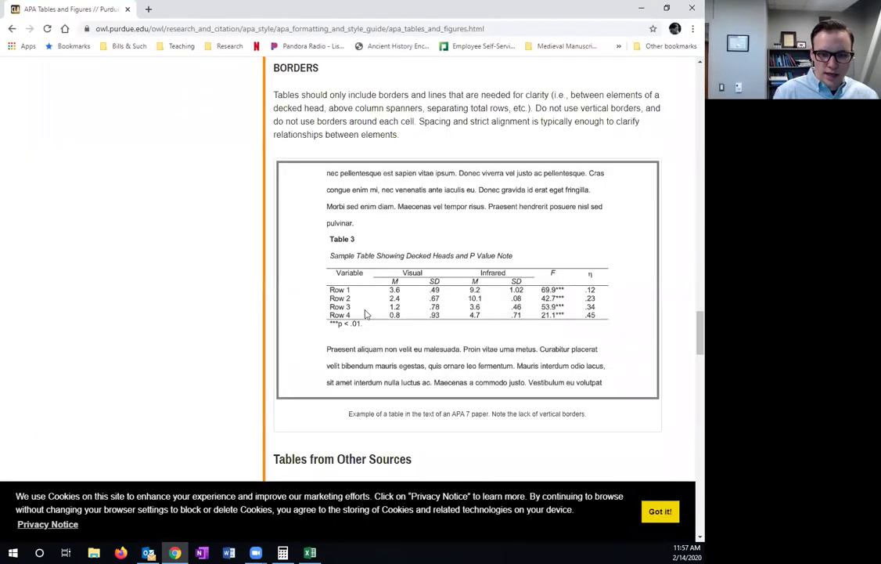
pyautogui.scroll(5, 436, 283)
pyautogui.scroll(8, 438, 286)
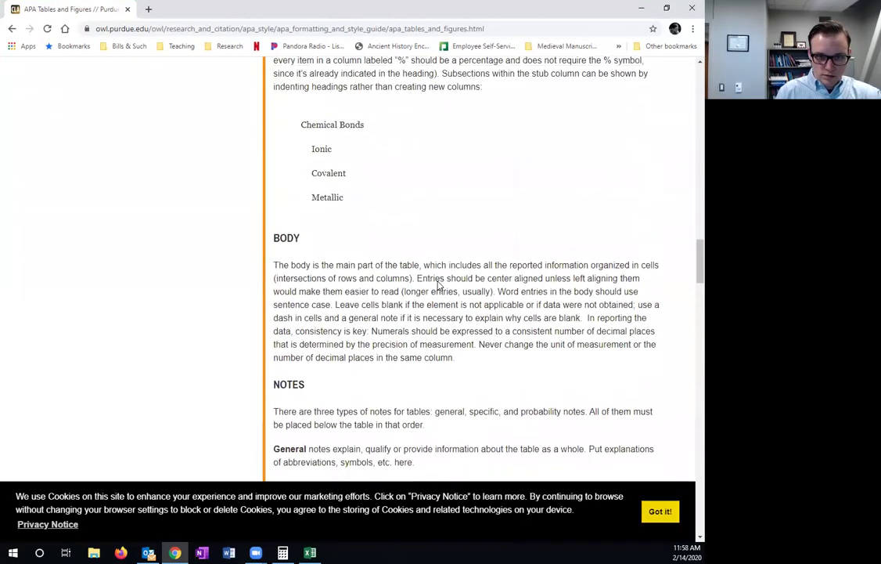
pyautogui.scroll(3, 439, 286)
pyautogui.scroll(-15, 438, 285)
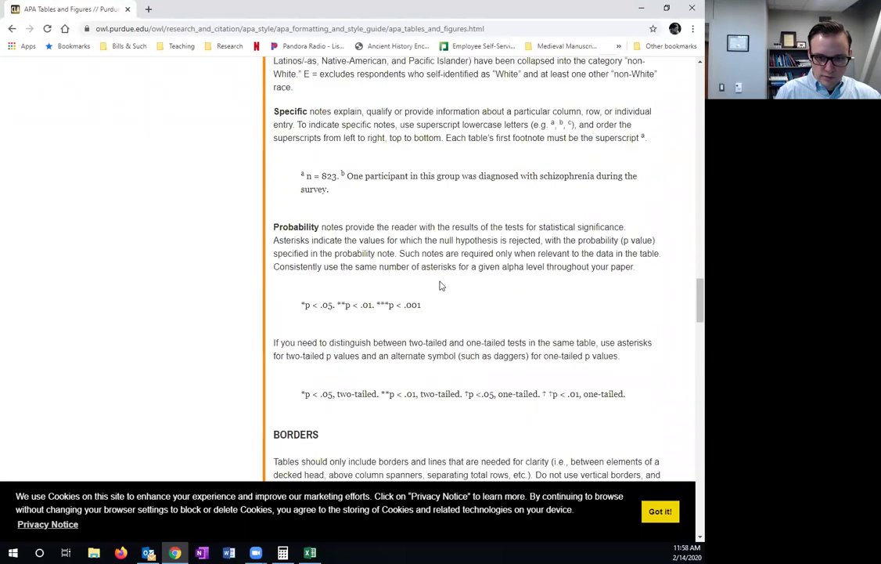
pyautogui.scroll(-2, 438, 283)
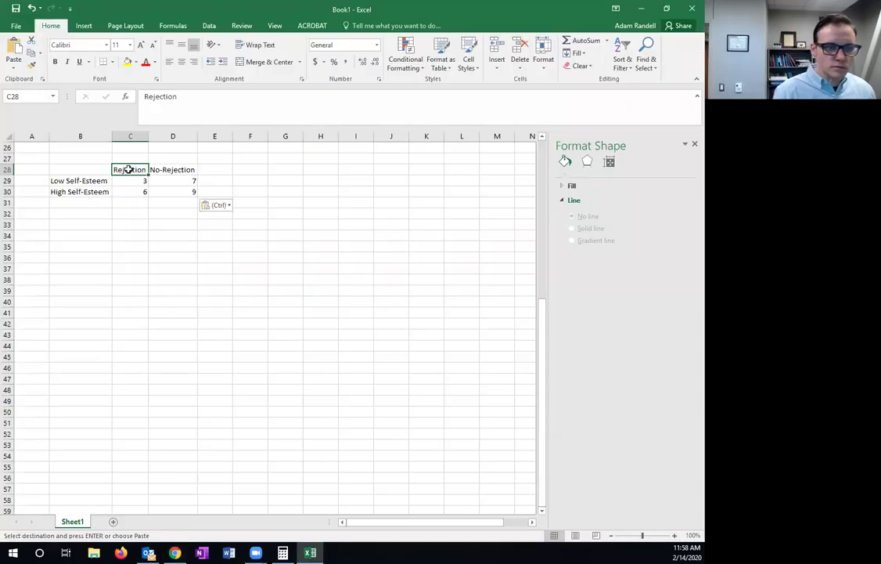
pyautogui.moveTo(147, 136); pyautogui.dragTo(220, 136)
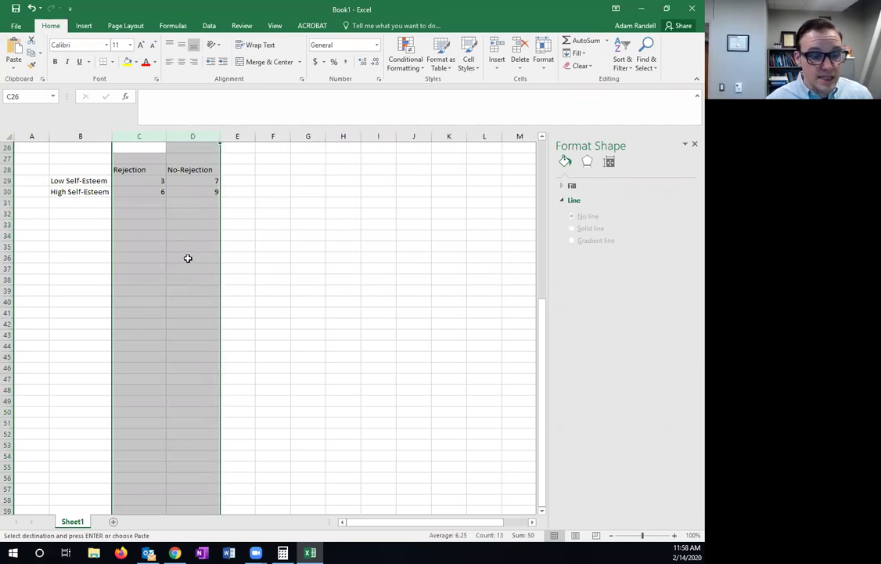
pyautogui.click(169, 235)
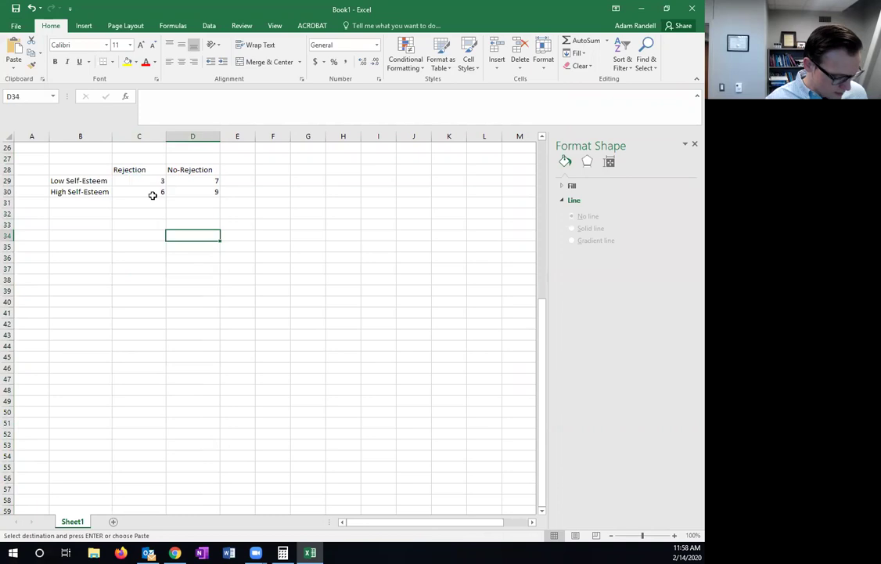
pyautogui.hotkey('ctrl', 'z')
pyautogui.hotkey('ctrl', 'z')
# - Widen columns C and D together to one equal width that leaves room around the Rejection and No-Rejection headings
pyautogui.click(130, 146)
pyautogui.click(130, 136)
pyautogui.click(167, 137)
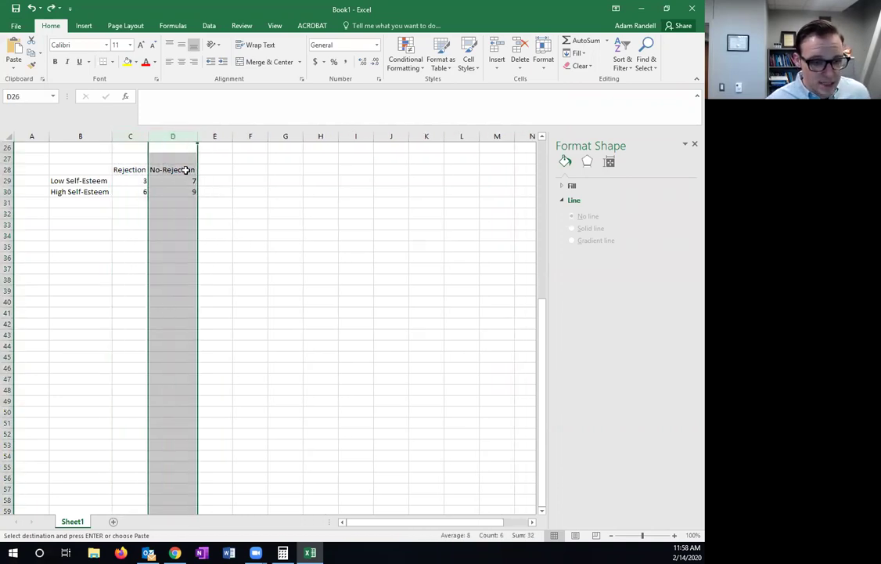
pyautogui.moveTo(131, 136); pyautogui.dragTo(202, 136)
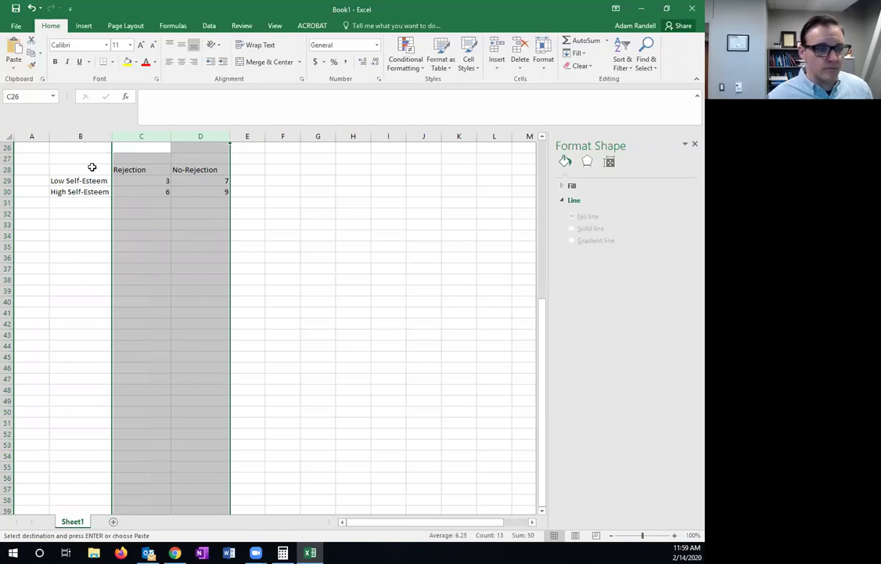
# - Check the line placement in Chrome's sample Table 3 and add a top border to the header row B28:D28 in Excel
pyautogui.moveTo(93, 170); pyautogui.dragTo(183, 169)
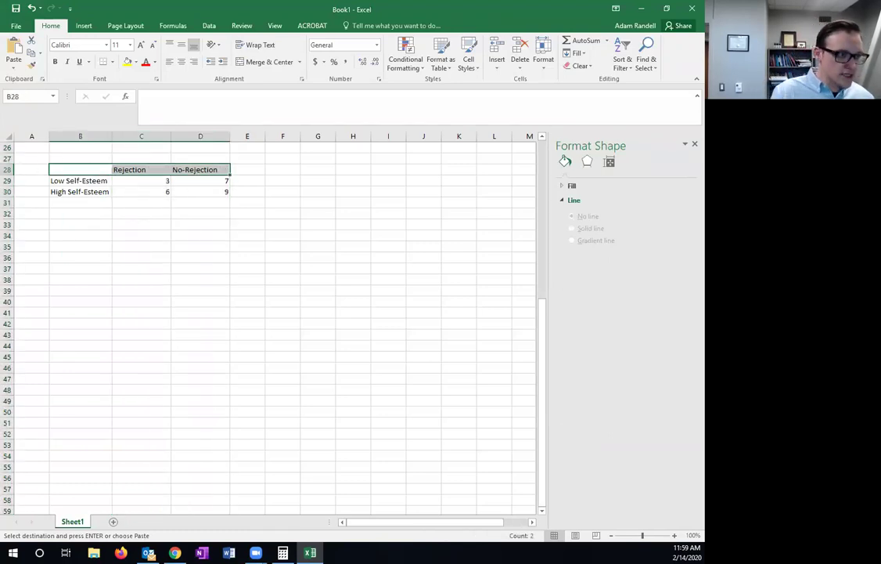
pyautogui.hotkey('alt', 'Tab')
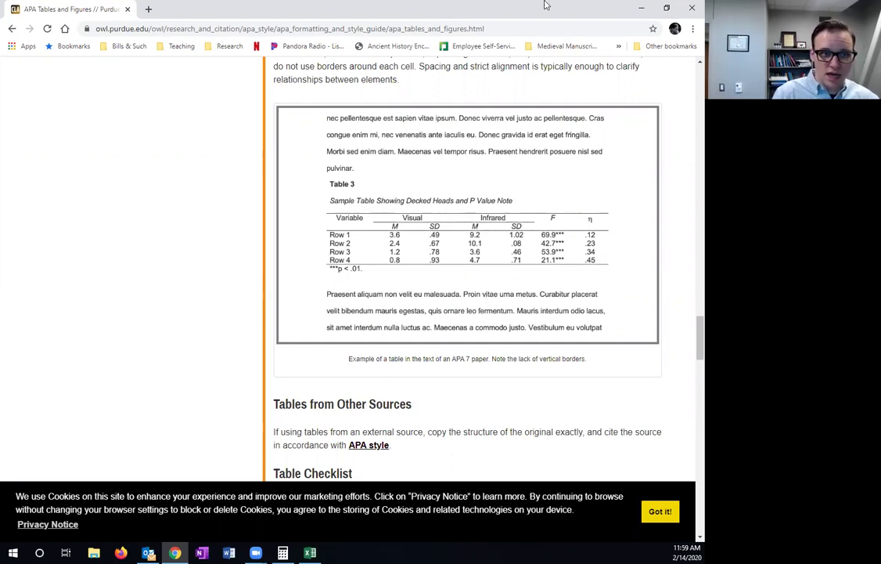
pyautogui.hotkey('alt', 'Tab')
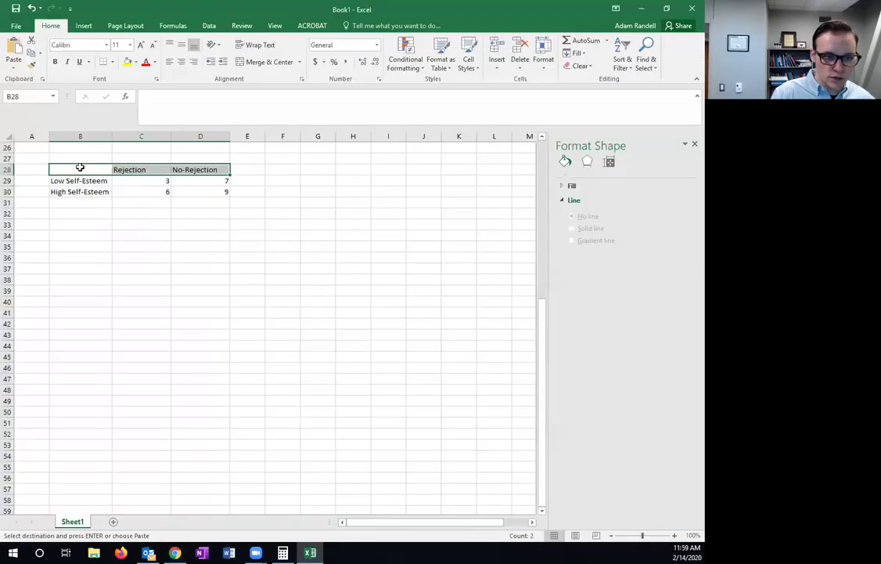
pyautogui.moveTo(78, 168); pyautogui.dragTo(202, 169)
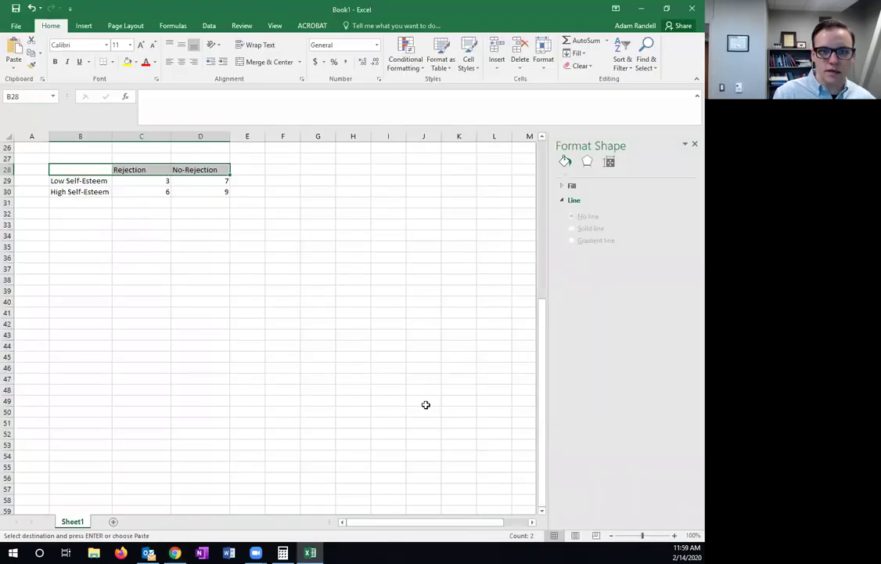
pyautogui.hotkey('ctrl', 'v')
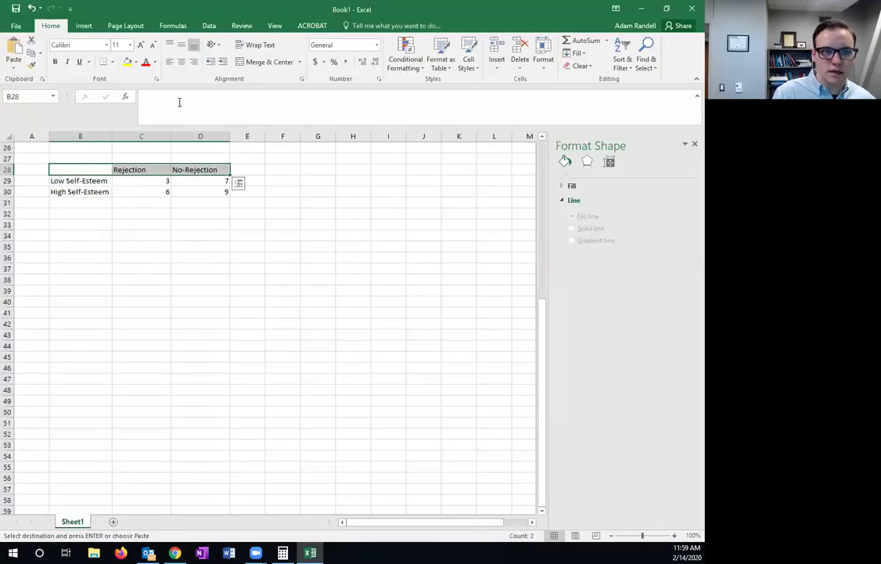
pyautogui.click(112, 62)
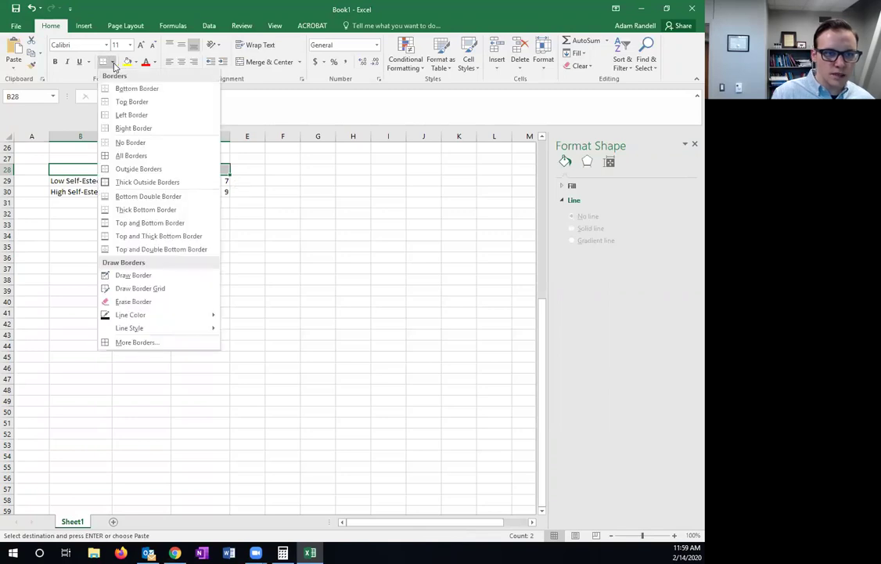
pyautogui.click(126, 103)
pyautogui.click(142, 213)
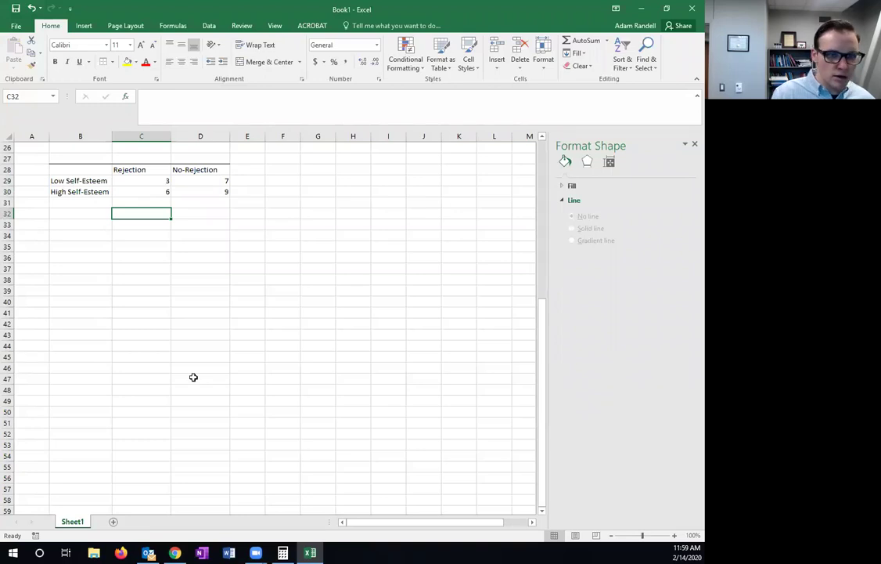
# - Check the sample table's first column heading in Chrome and enter "Levels of Self-Esteem" in cell B28 of the Excel table
pyautogui.hotkey('alt', 'Tab')
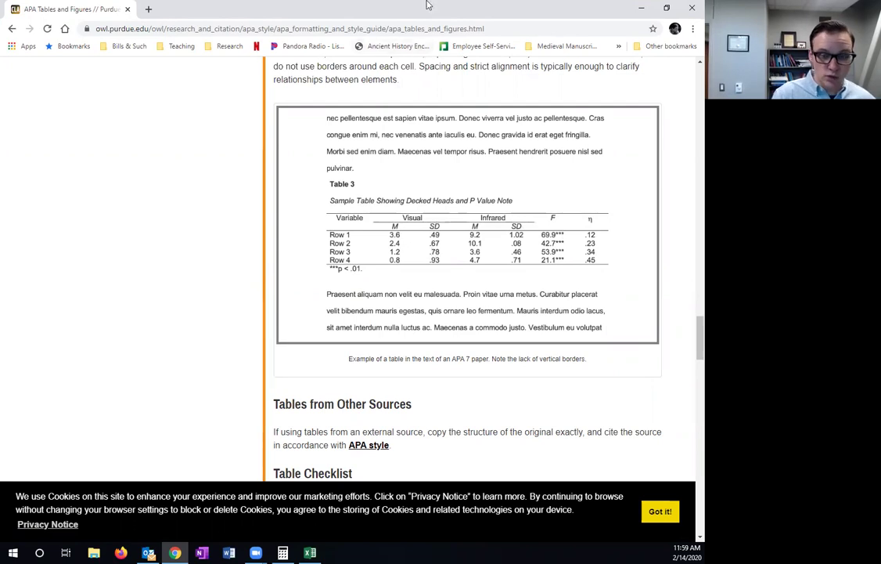
pyautogui.hotkey('alt', 'Tab')
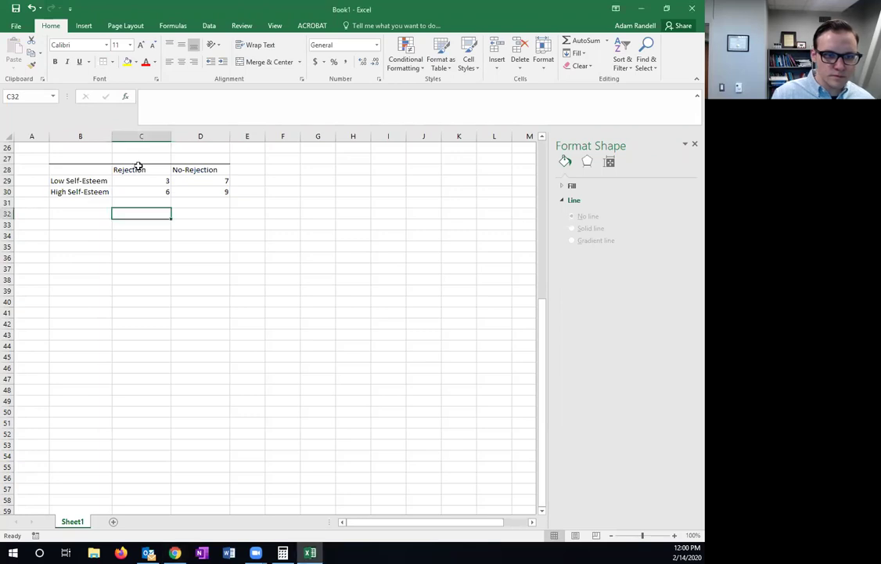
pyautogui.click(150, 168)
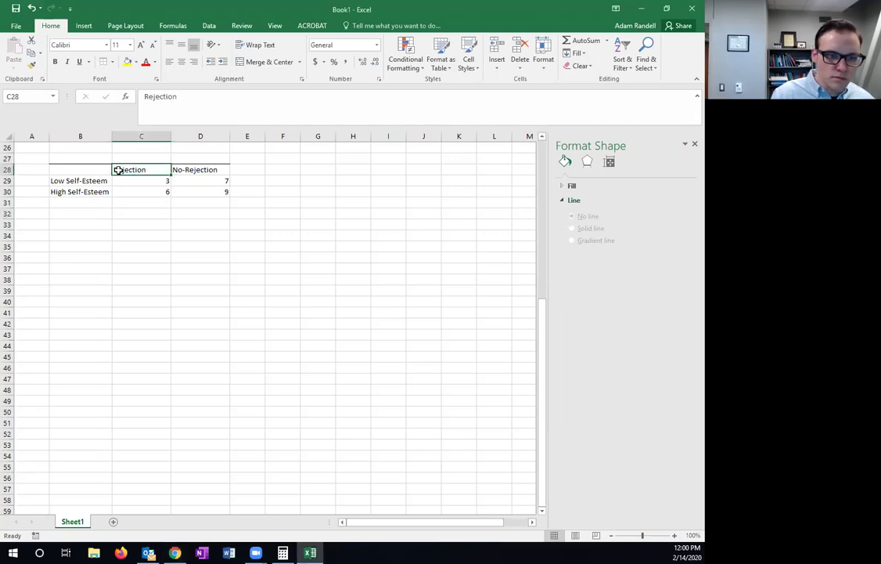
pyautogui.click(76, 170)
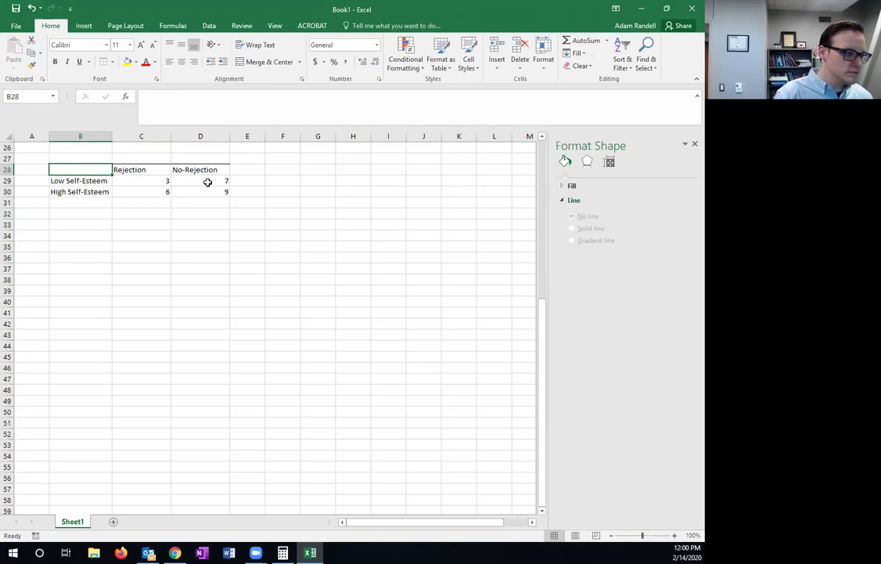
pyautogui.write('Level')
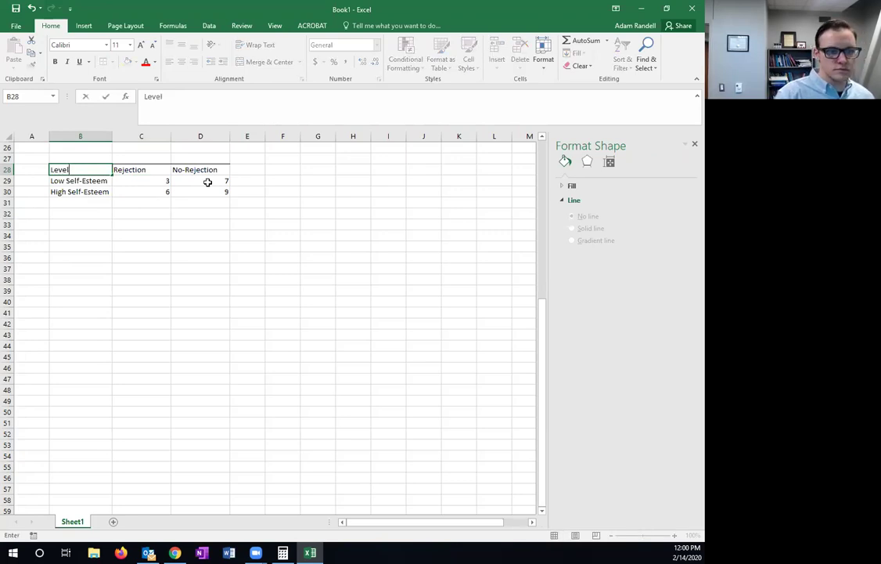
pyautogui.write('s of Self')
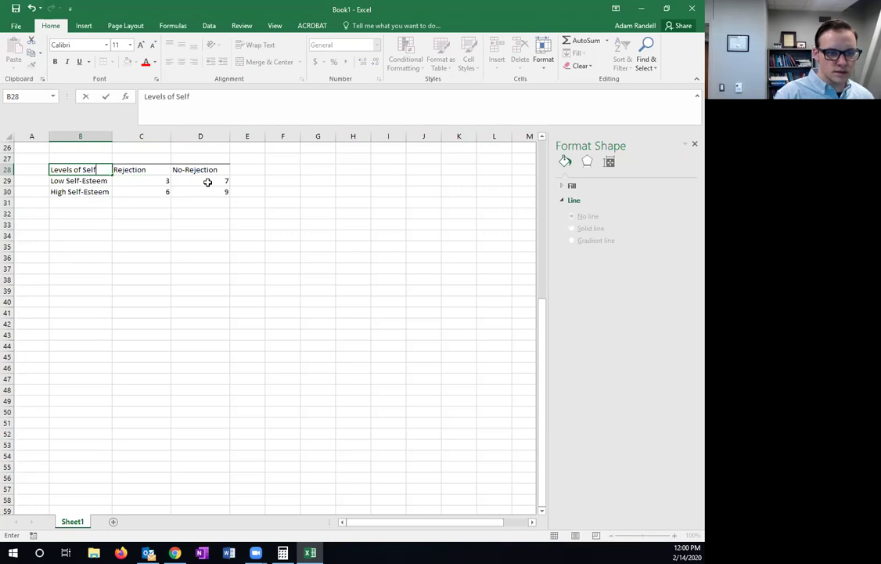
pyautogui.write('-Esteem')
pyautogui.click(142, 221)
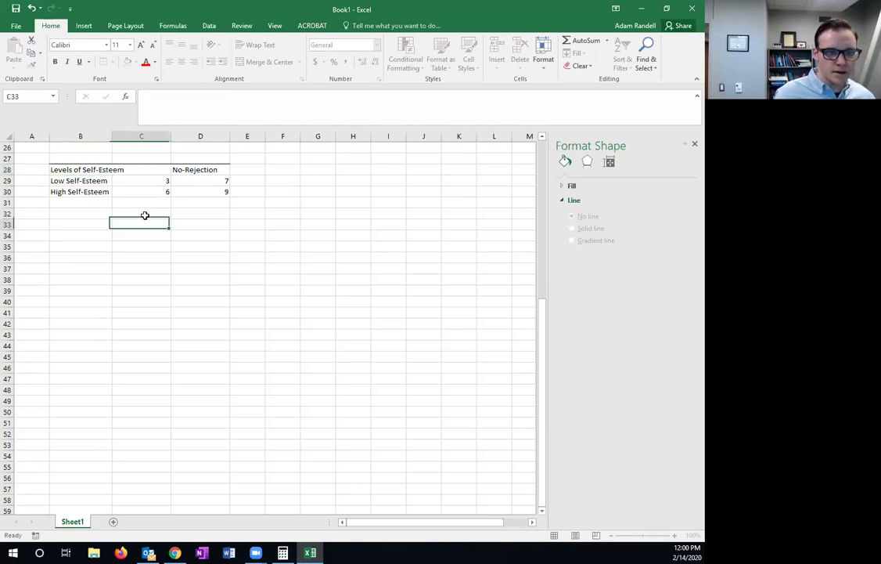
# - Widen columns B, C and D together to one equal width that fits the Levels of Self-Esteem heading
pyautogui.doubleClick(113, 136)
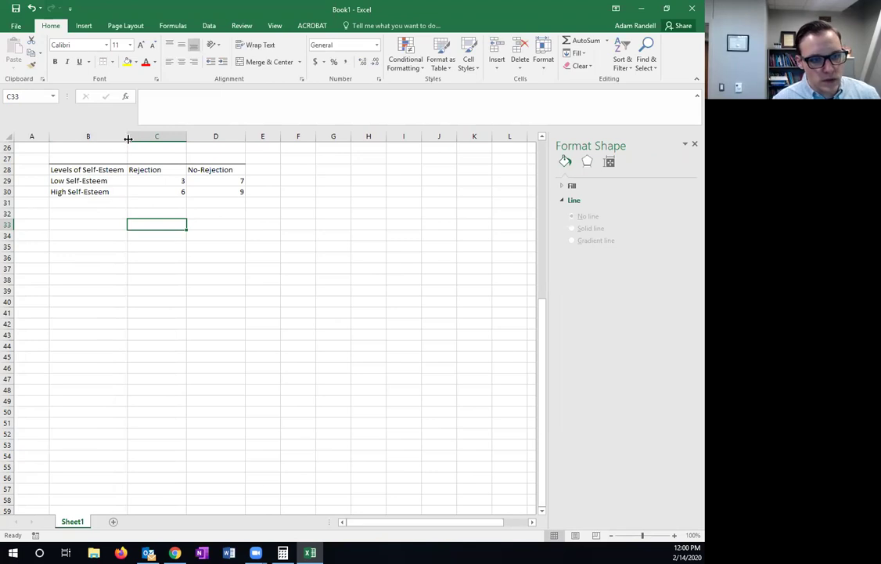
pyautogui.hotkey('ctrl', 'z')
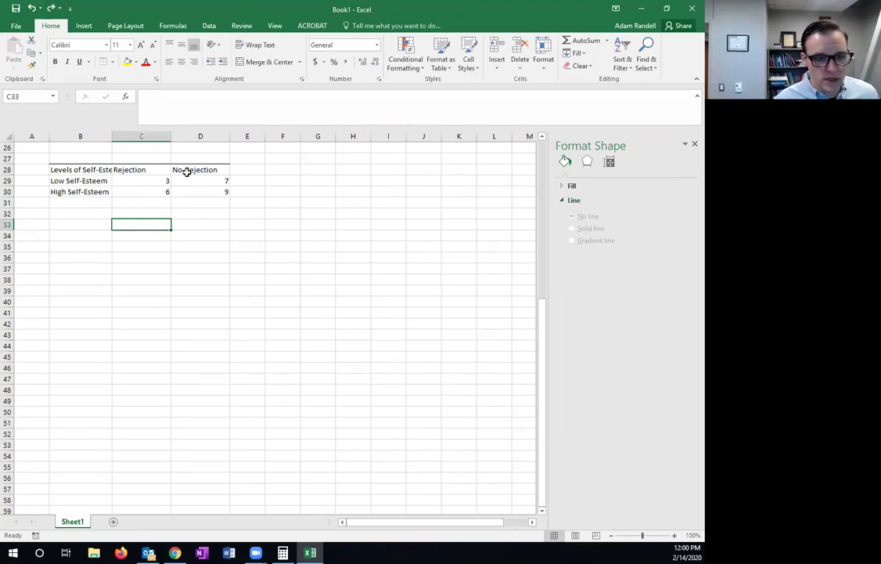
pyautogui.moveTo(89, 137); pyautogui.dragTo(216, 135)
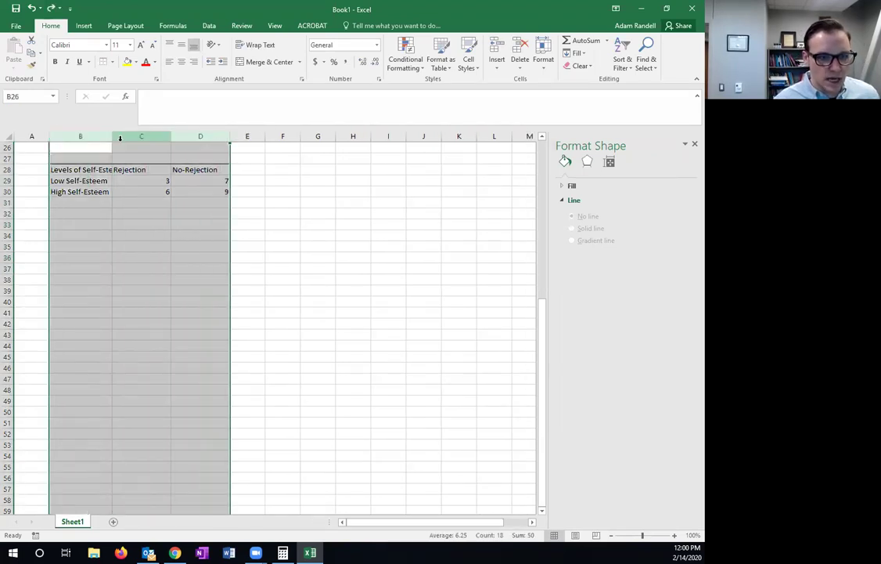
pyautogui.moveTo(112, 136); pyautogui.dragTo(129, 136)
pyautogui.click(176, 222)
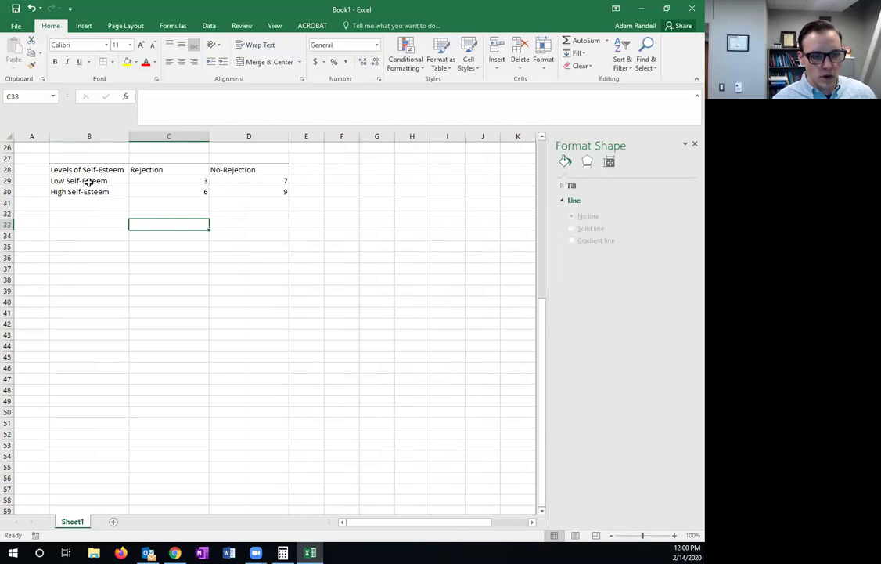
# - Move the Low and High Self-Esteem rows from B29:D30 down one row to B30:D31, leaving row 29 free for subheadings
pyautogui.moveTo(98, 181); pyautogui.dragTo(232, 191)
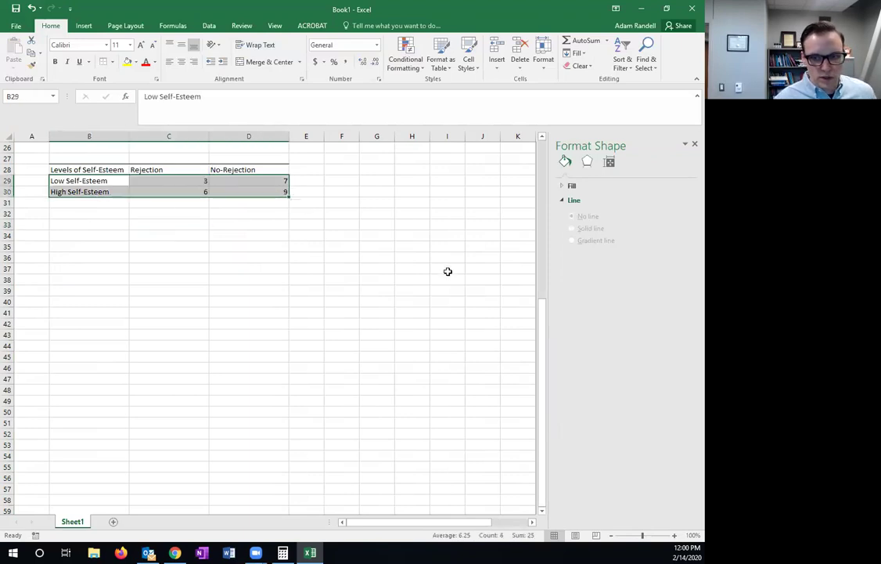
pyautogui.scroll(8, 447, 275)
pyautogui.scroll(-10, 447, 273)
pyautogui.scroll(3, 430, 276)
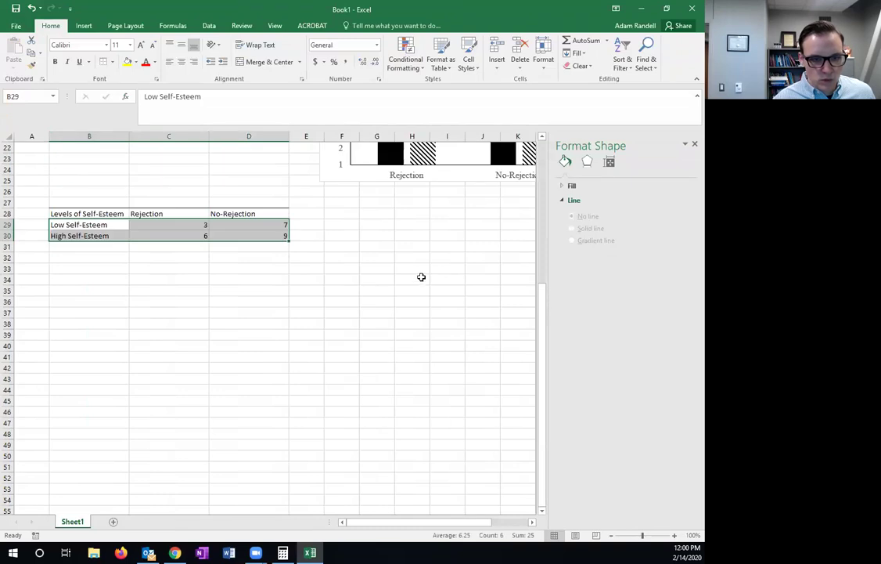
pyautogui.hotkey('ctrl', 'c')
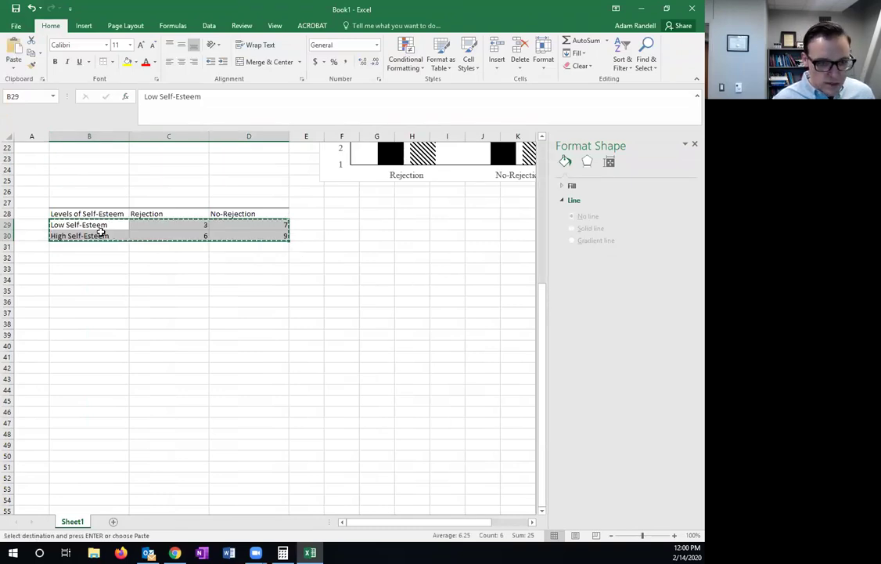
pyautogui.click(103, 235)
pyautogui.press('Return')
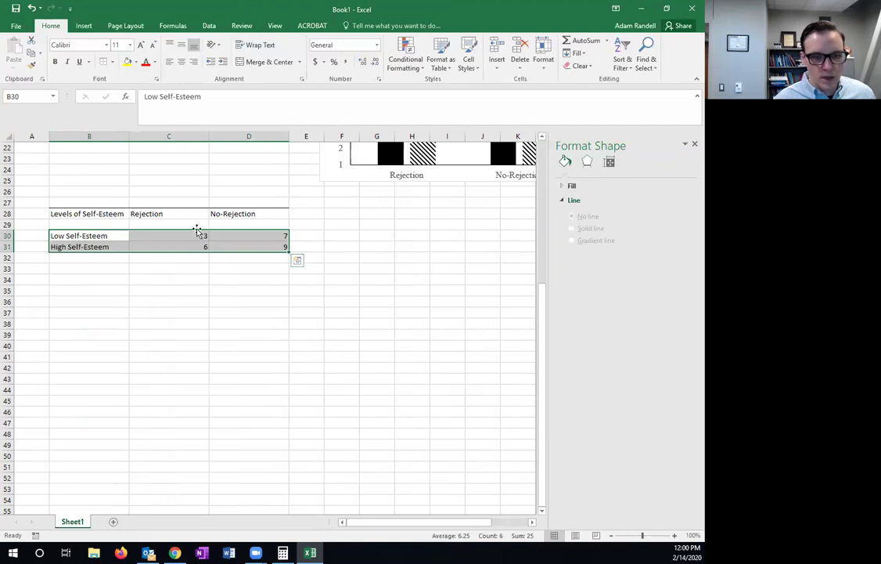
# - Move the No-Rejection heading from D28 to E28 to make room for a second Rejection column
pyautogui.click(230, 215)
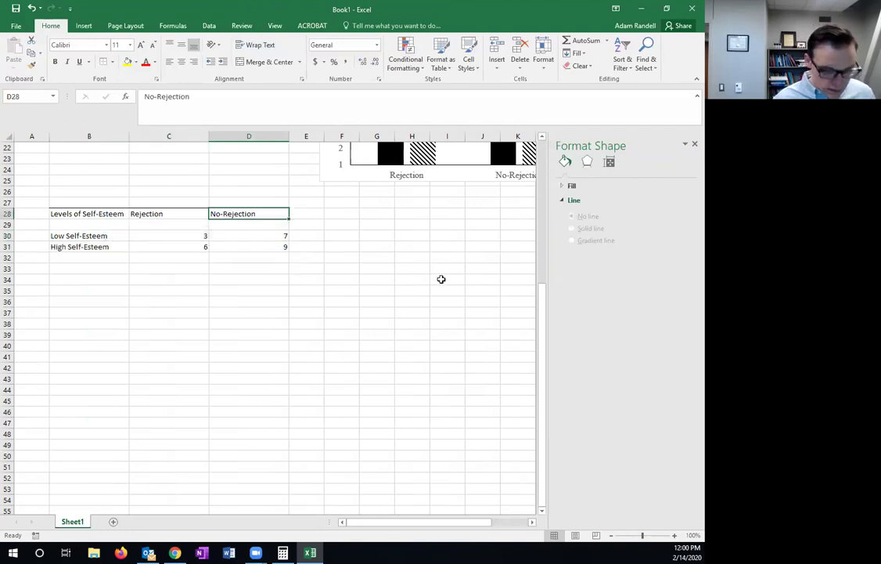
pyautogui.hotkey('ctrl', 'x')
pyautogui.click(315, 214)
pyautogui.press('Return')
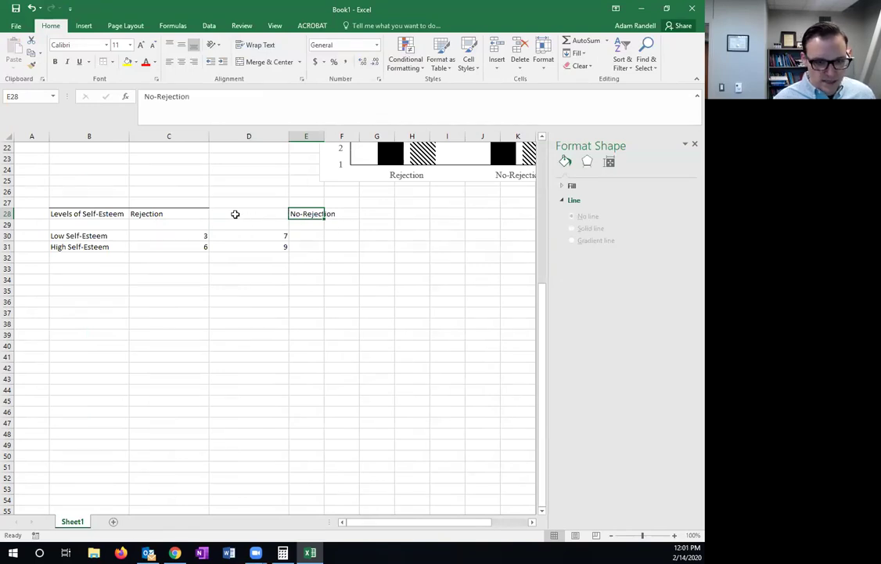
# - Enter the subheadings "Mean" in C29 and "SD" in D29 under Rejection
pyautogui.click(175, 225)
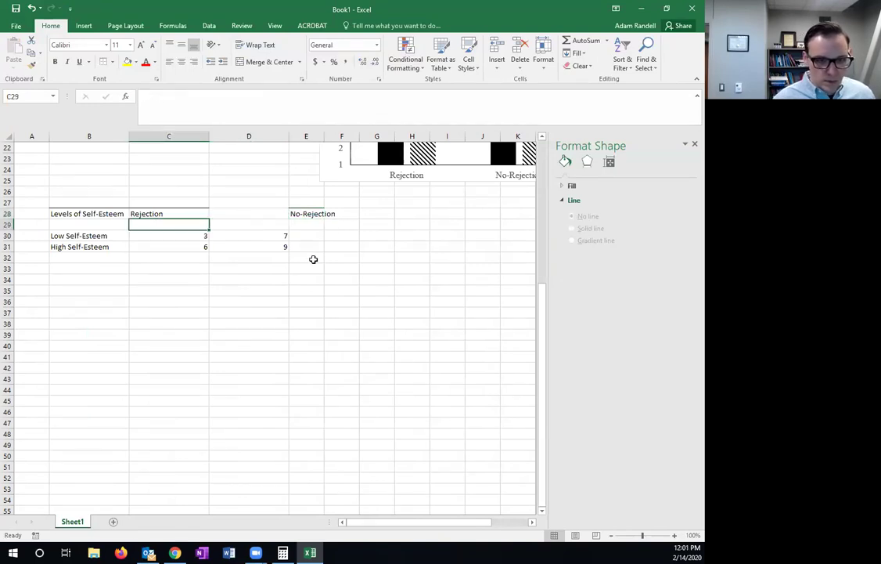
pyautogui.write('Mean')
pyautogui.press('Tab')
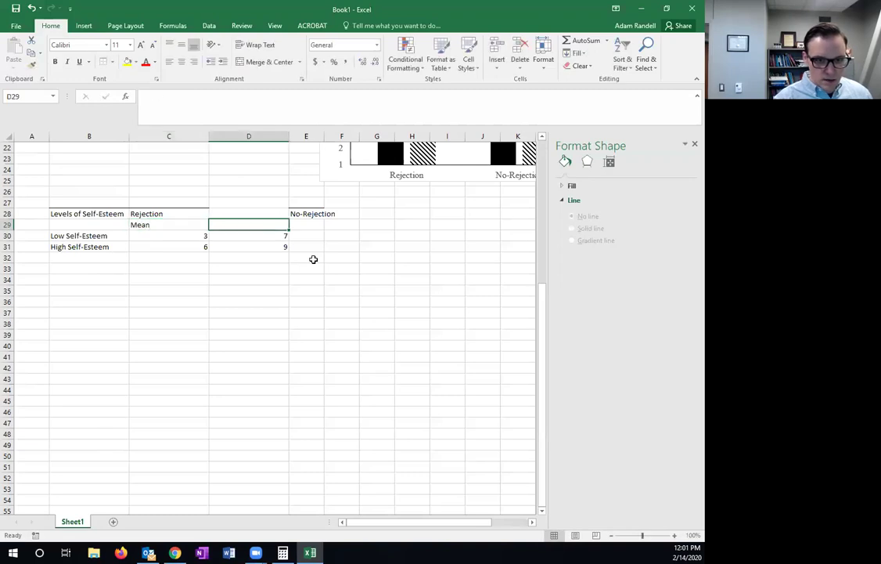
pyautogui.write('S')
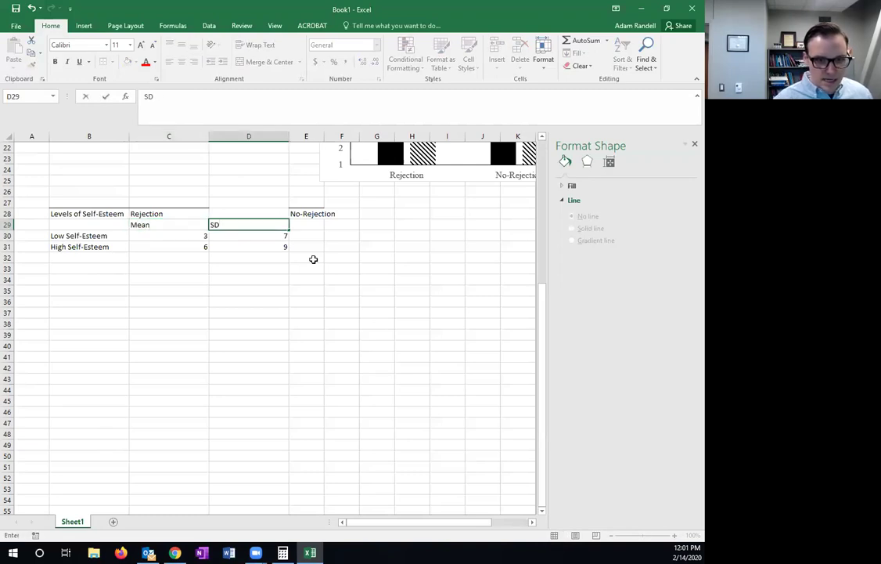
pyautogui.write('D')
# - Copy the Mean and SD subheadings from C29:D29 to E29:F29 under No-Rejection
pyautogui.moveTo(254, 236); pyautogui.dragTo(256, 246)
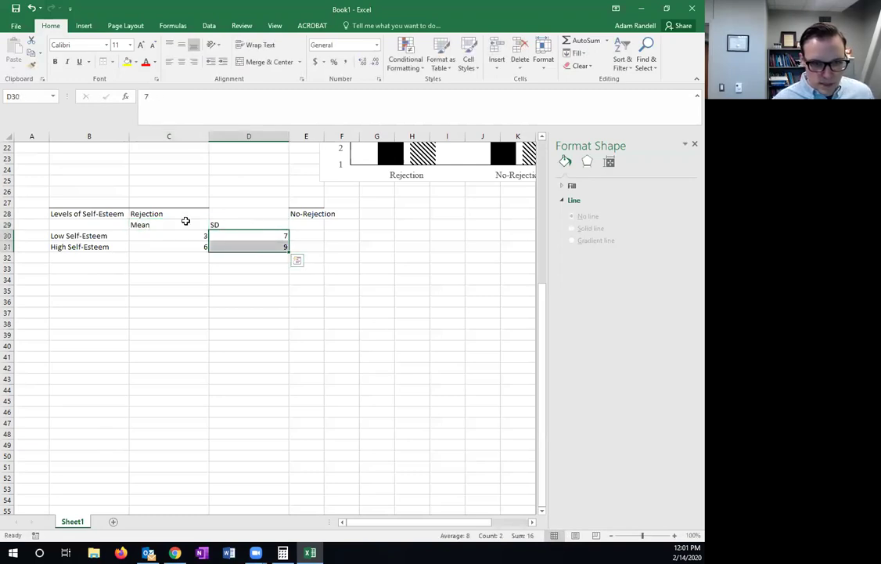
pyautogui.moveTo(186, 221); pyautogui.dragTo(216, 223)
pyautogui.hotkey('ctrl', 'c')
pyautogui.click(307, 226)
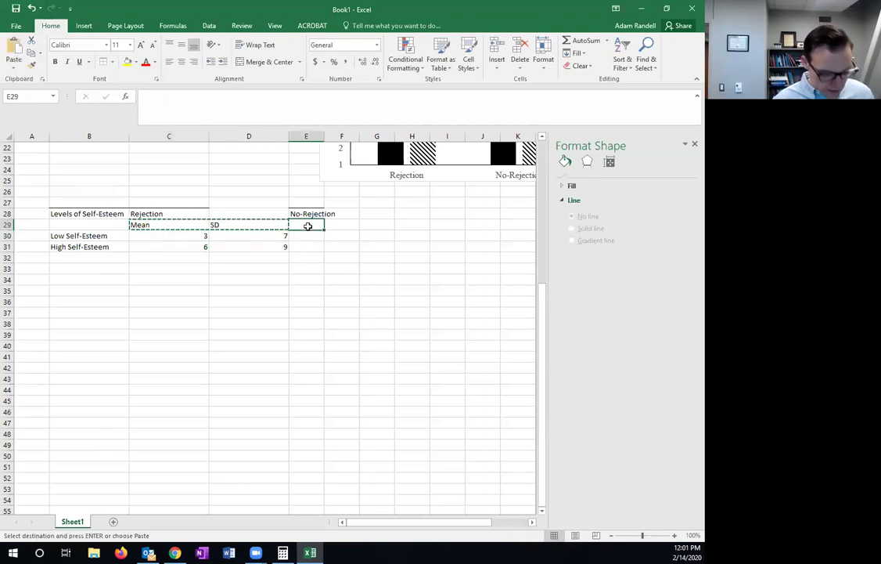
pyautogui.hotkey('ctrl', 'v')
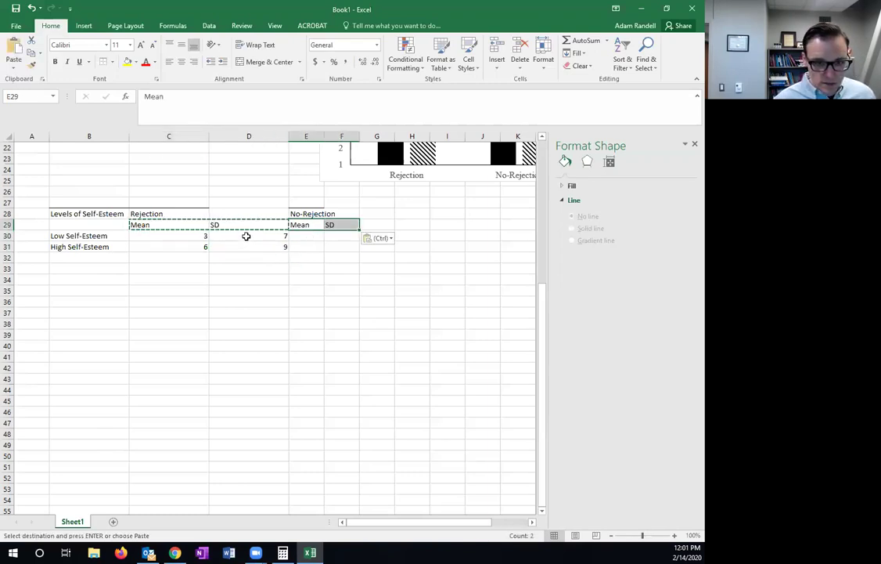
# - Move the No-Rejection means from D30:D31 to E30:E31 under their Mean subheading
pyautogui.click(246, 236)
pyautogui.moveTo(246, 235); pyautogui.dragTo(247, 246)
pyautogui.hotkey('ctrl', 'c')
pyautogui.click(304, 235)
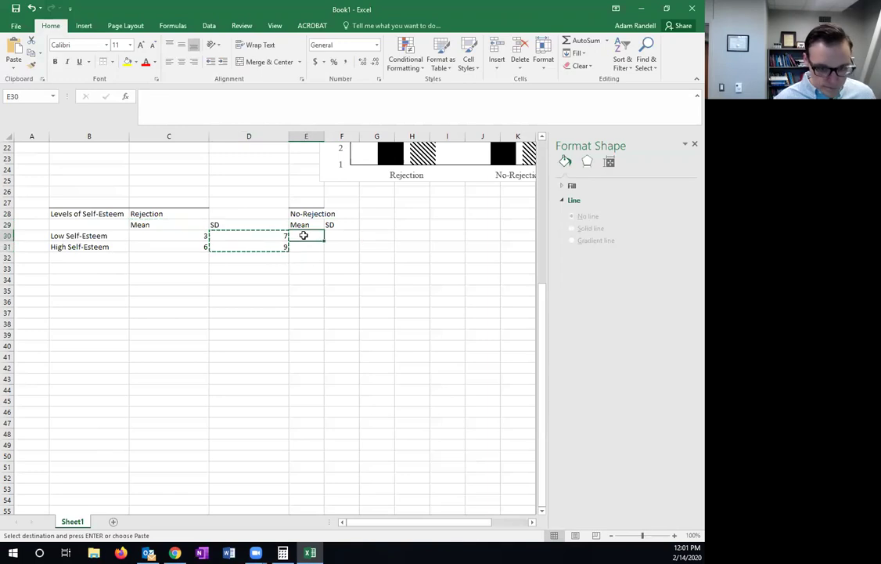
pyautogui.hotkey('ctrl', 'v')
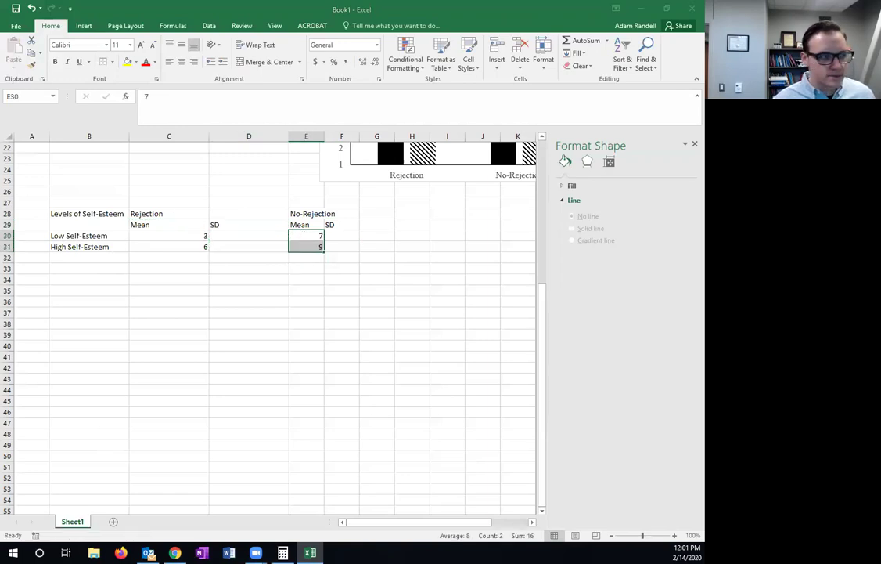
# - Check the decked heads of Chrome's sample Table 3 and add a bottom border to C28:F28 in Excel
pyautogui.hotkey('alt', 'Tab')
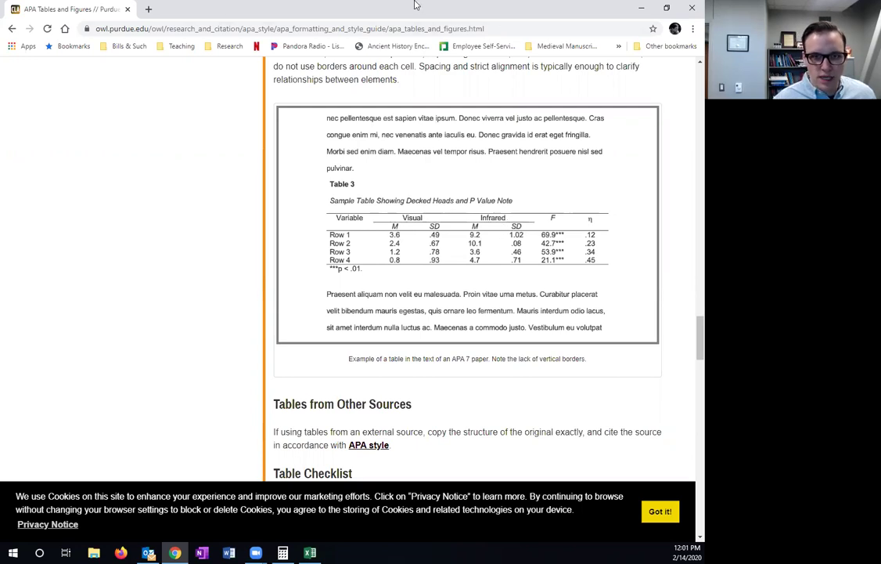
pyautogui.hotkey('alt', 'Tab')
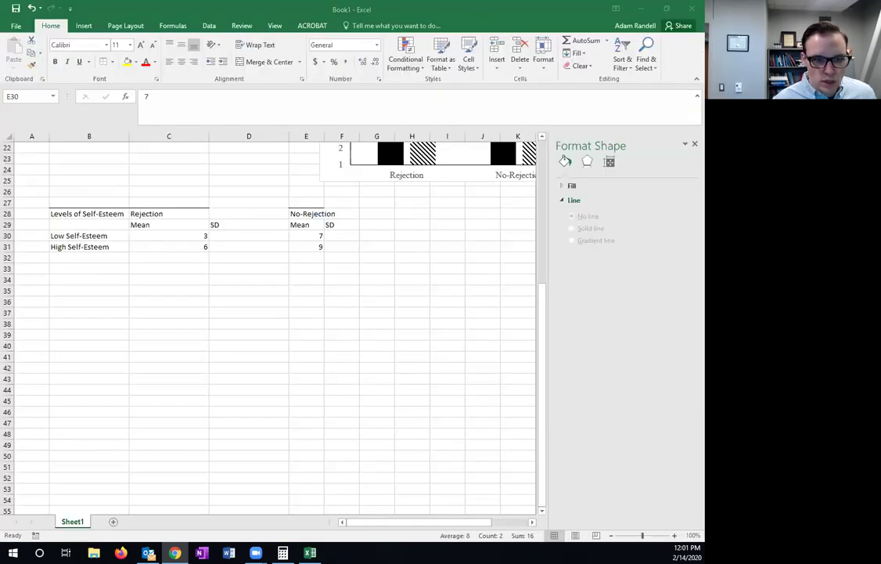
pyautogui.moveTo(177, 213); pyautogui.dragTo(337, 215)
pyautogui.click(112, 62)
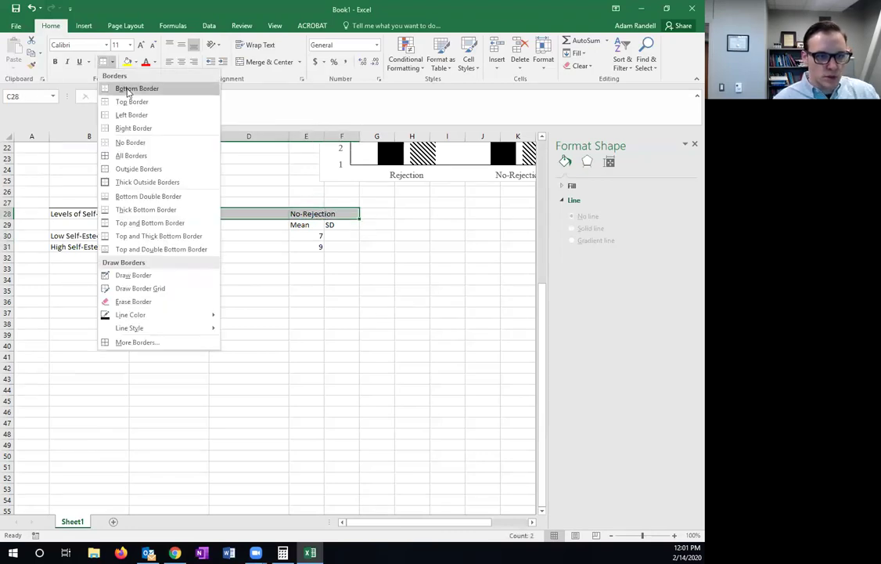
pyautogui.click(129, 92)
pyautogui.click(197, 279)
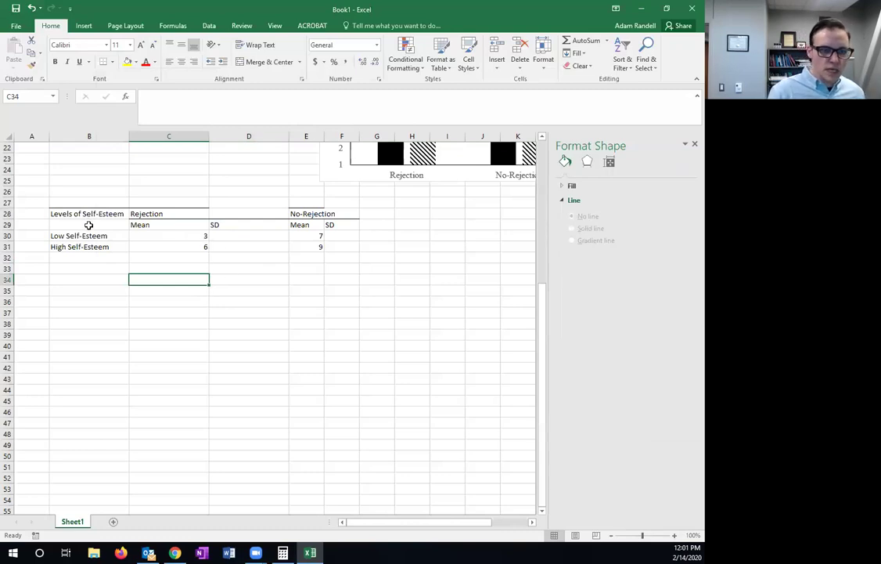
# - Add a bottom border to the Mean and SD subheading row across B29:F29
pyautogui.moveTo(89, 225); pyautogui.dragTo(343, 226)
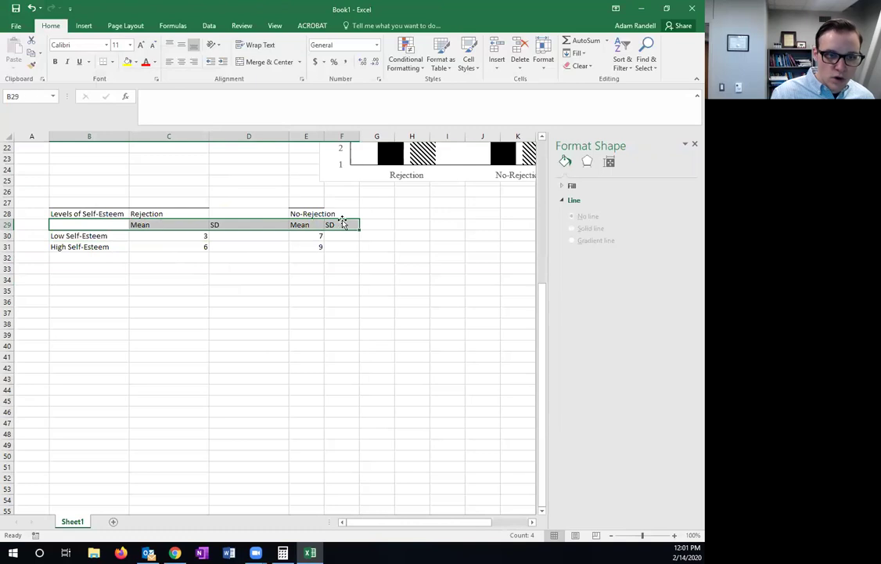
pyautogui.click(101, 62)
pyautogui.click(188, 259)
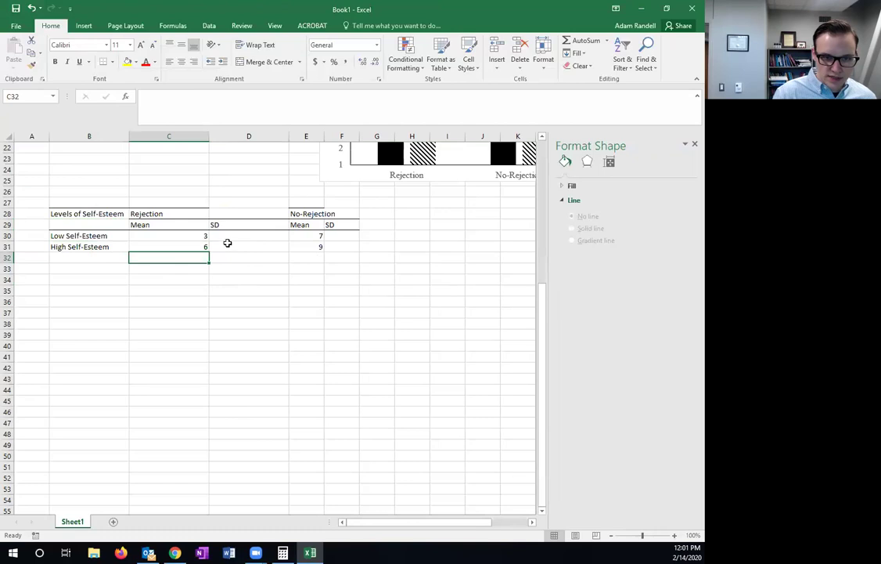
# - Copy the Rejection standard deviations from G3:G4 into D30:D31 of the APA table
pyautogui.moveTo(544, 334); pyautogui.dragTo(540, 157)
pyautogui.moveTo(377, 170); pyautogui.dragTo(382, 181)
pyautogui.hotkey('ctrl', 'c')
pyautogui.click(244, 468)
pyautogui.hotkey('ctrl', 'v')
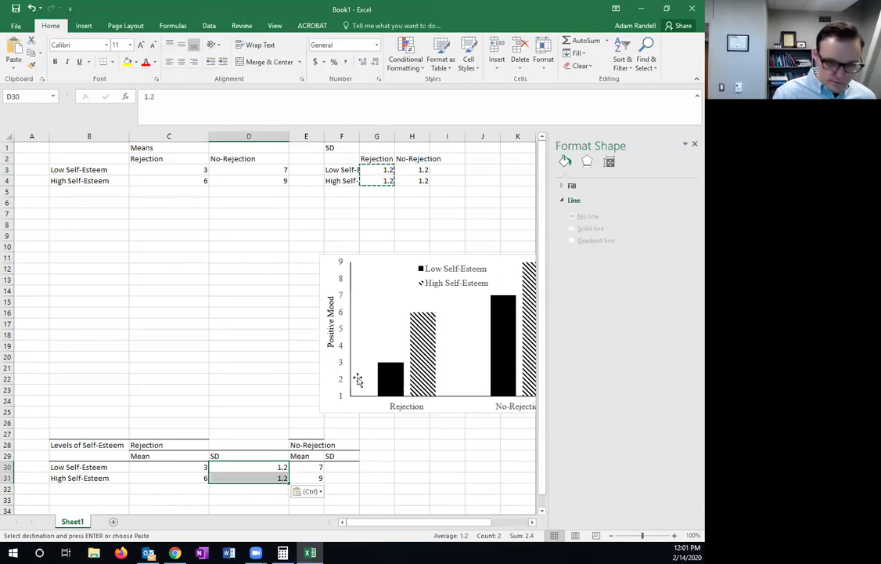
# - Copy the No-Rejection standard deviations from H3:H4 into F30:F31 of the APA table
pyautogui.moveTo(415, 171); pyautogui.dragTo(419, 183)
pyautogui.hotkey('ctrl', 'c')
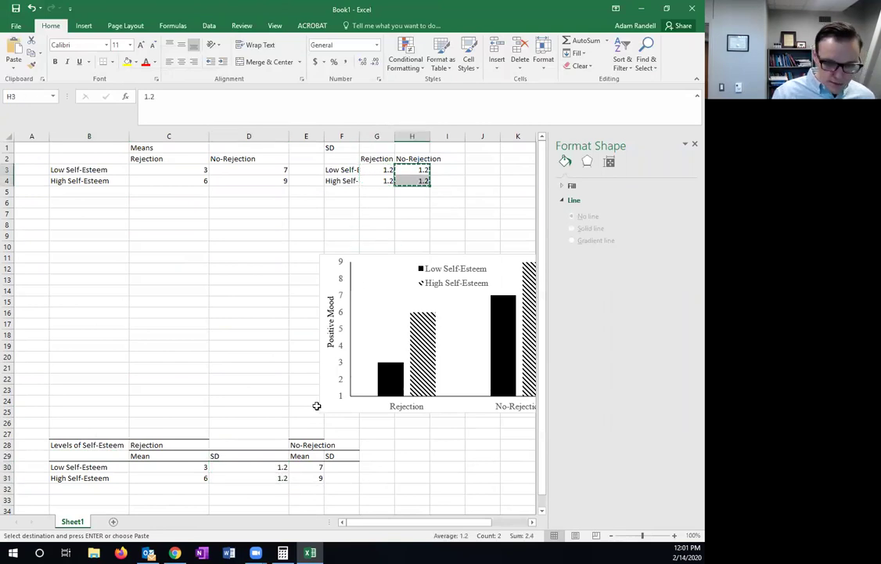
pyautogui.click(303, 468)
pyautogui.click(344, 468)
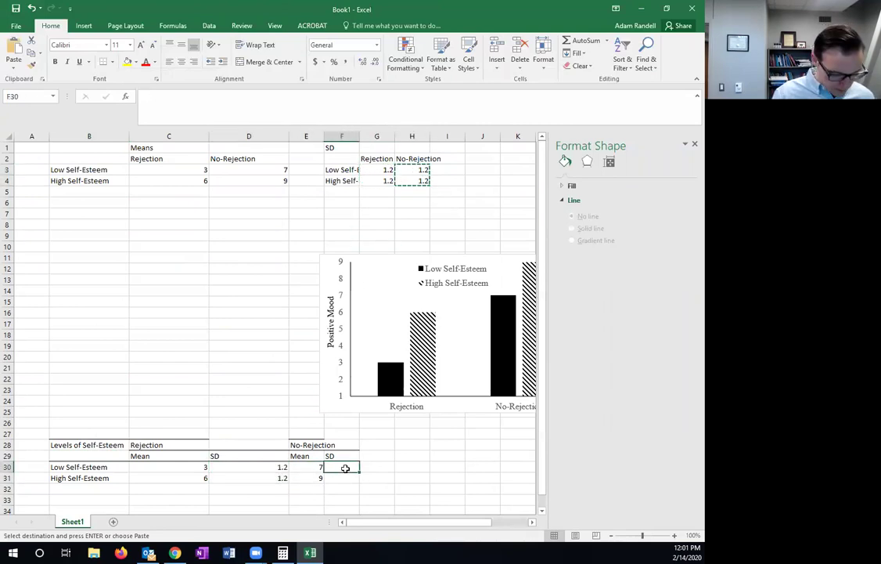
pyautogui.hotkey('ctrl', 'v')
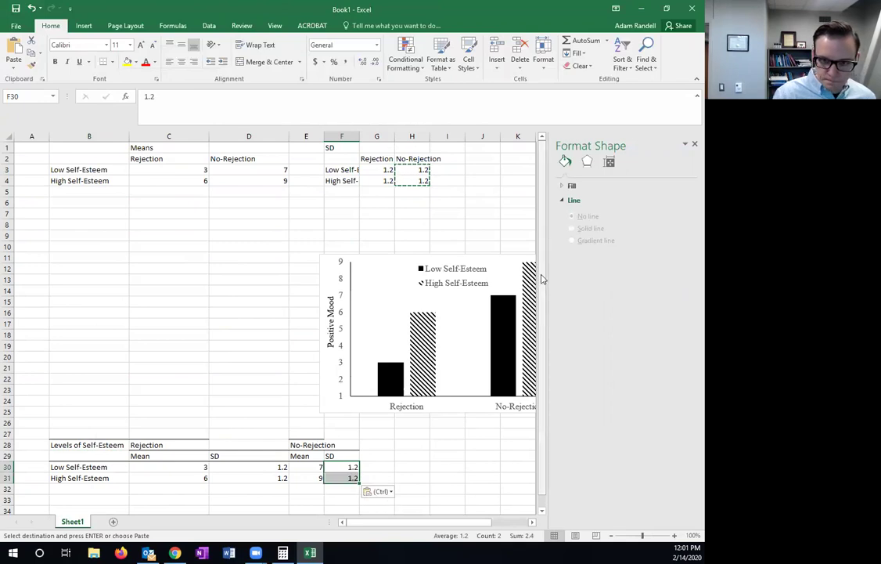
# - Add a top border to D28:F28 so the table's upper line spans its full width
pyautogui.scroll(-1, 542, 403)
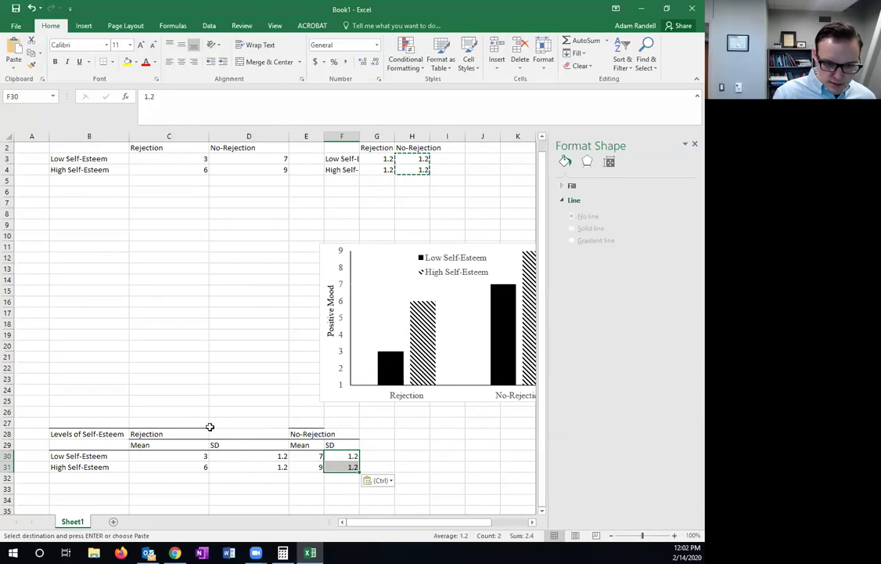
pyautogui.moveTo(232, 433); pyautogui.dragTo(337, 432)
pyautogui.click(112, 62)
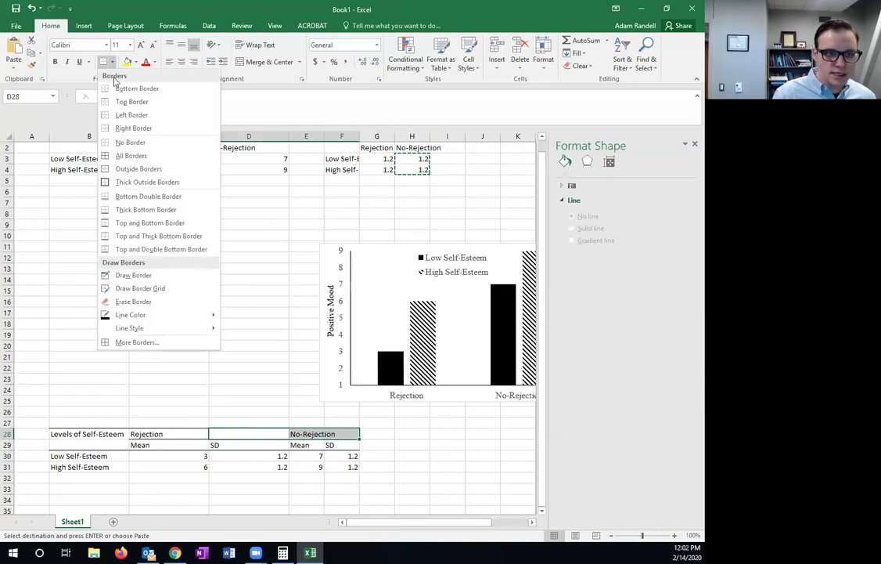
pyautogui.click(129, 101)
pyautogui.click(251, 455)
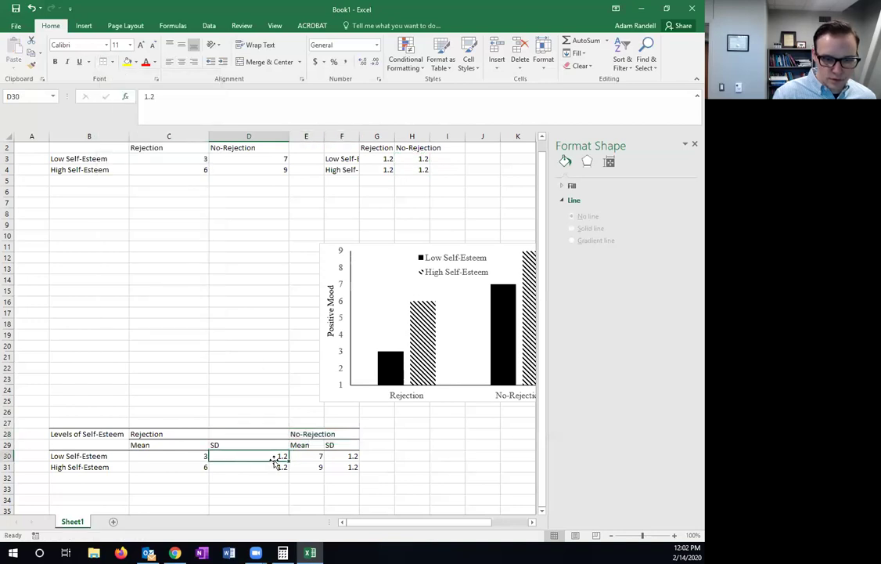
# - Add a bottom border to the High Self-Esteem row B31:F31 to close the table
pyautogui.scroll(-2, 275, 461)
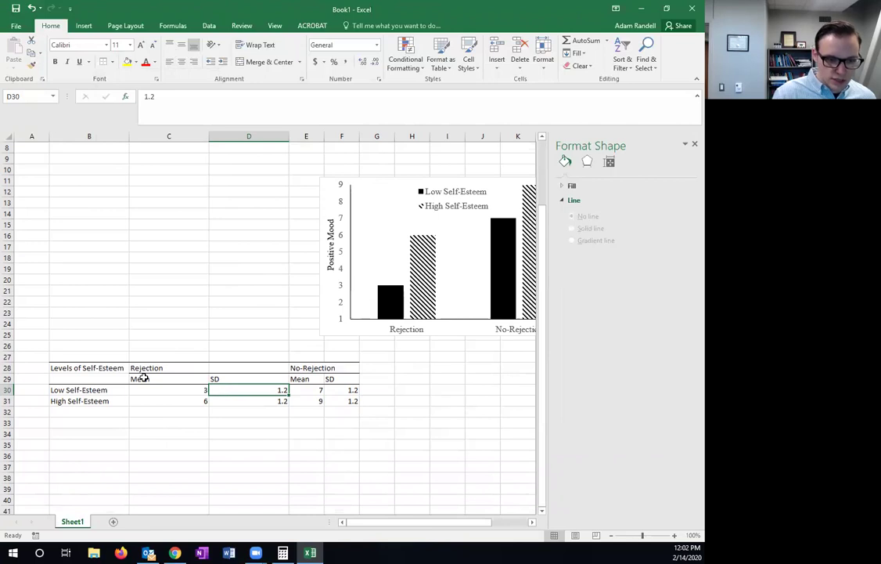
pyautogui.moveTo(116, 400); pyautogui.dragTo(339, 400)
pyautogui.click(112, 61)
pyautogui.click(129, 90)
pyautogui.click(249, 443)
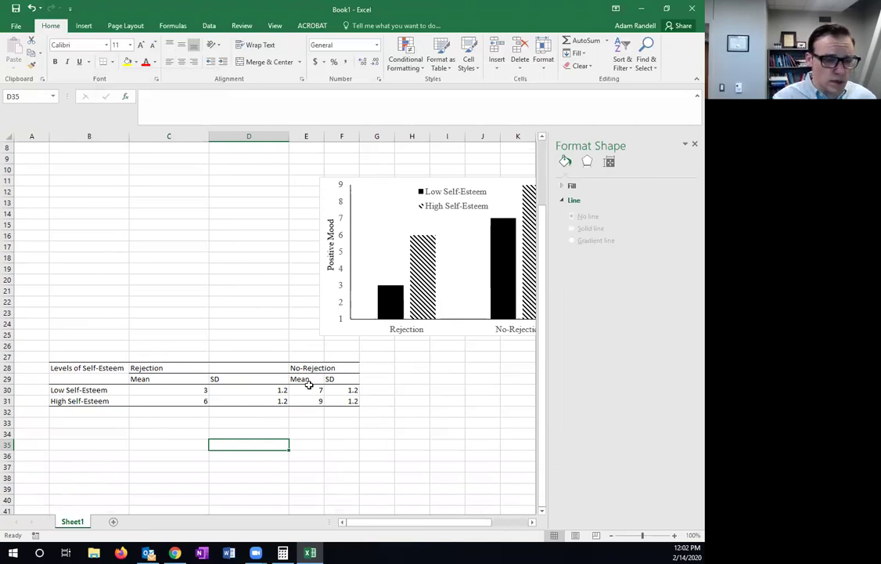
# - Set the font of the whole table B28:F31 to Times New Roman, size 12
pyautogui.moveTo(338, 399); pyautogui.dragTo(97, 367)
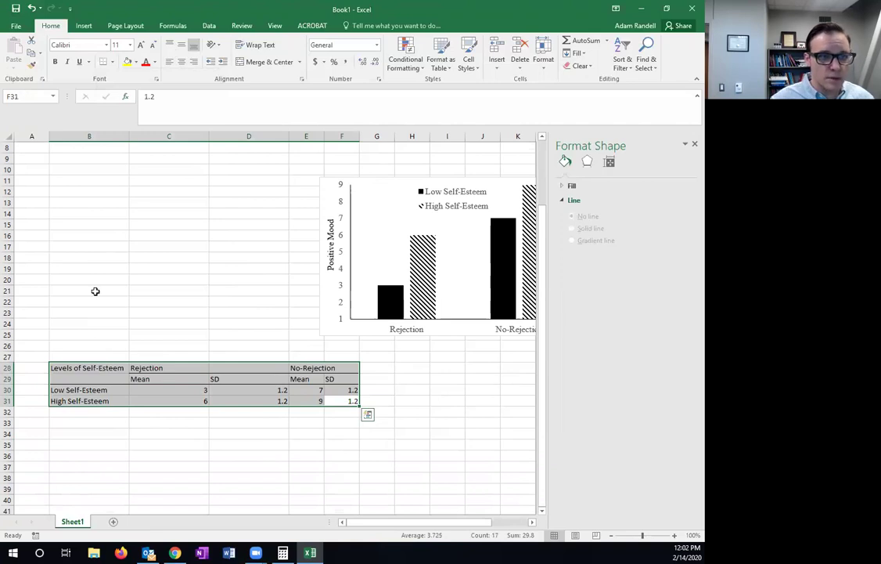
pyautogui.click(94, 45)
pyautogui.write('Times New Roman')
pyautogui.press('Tab')
pyautogui.write('12')
pyautogui.press('Return')
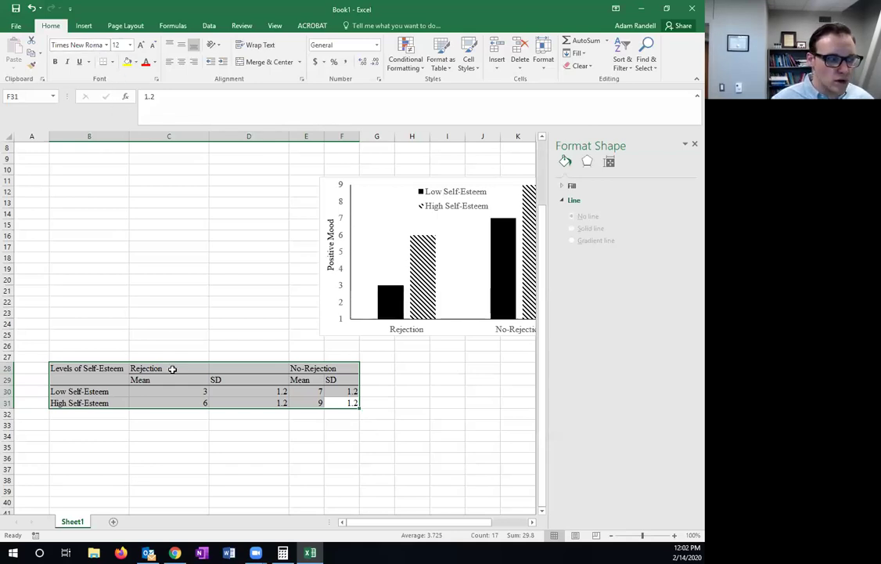
# - Center the contents of C28:F31 and the Levels of Self-Esteem header in B28 horizontally
pyautogui.moveTo(173, 368); pyautogui.dragTo(353, 400)
pyautogui.click(182, 63)
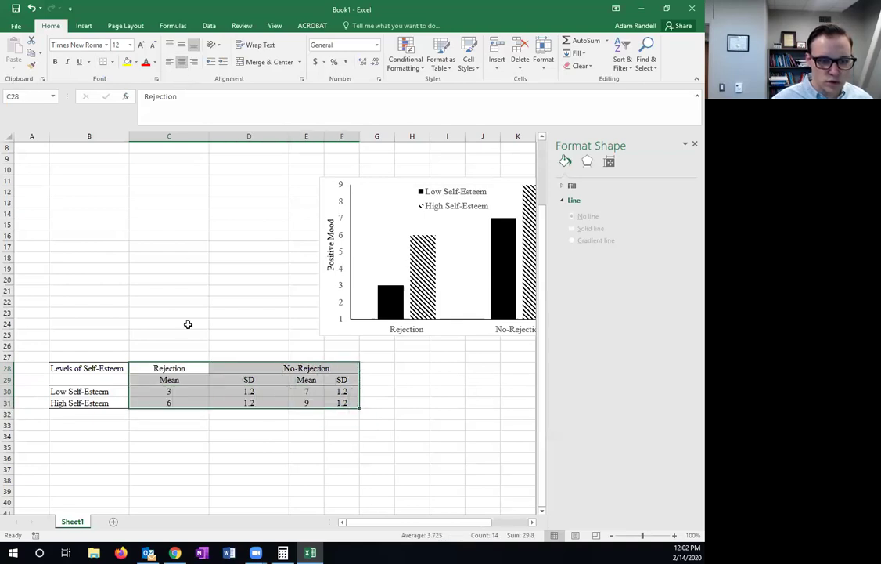
pyautogui.click(98, 369)
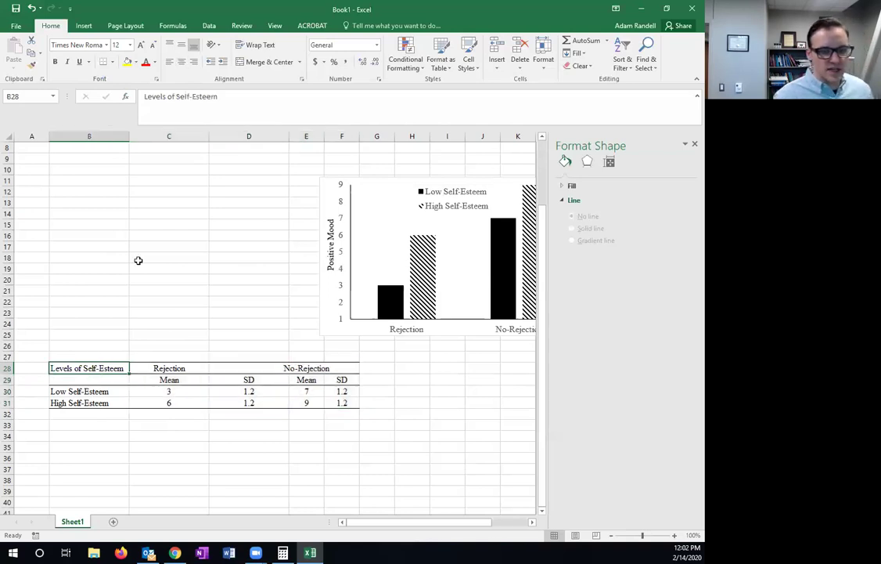
pyautogui.click(181, 62)
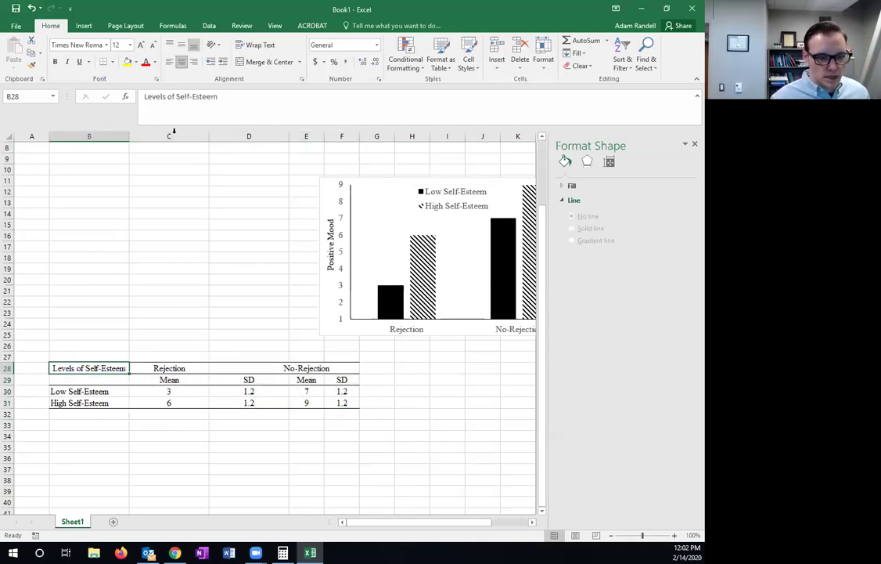
pyautogui.moveTo(83, 391); pyautogui.dragTo(82, 403)
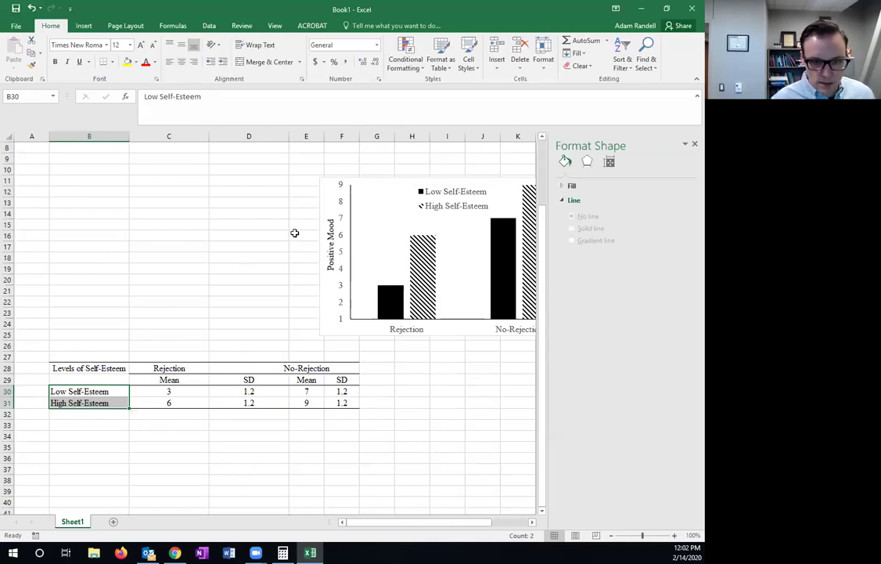
# - Give columns B through F one equal, narrower width
pyautogui.moveTo(290, 134); pyautogui.dragTo(183, 138)
pyautogui.moveTo(102, 136); pyautogui.dragTo(279, 135)
# - Move the column chart away from the table so that it starts in column K
pyautogui.click(488, 188)
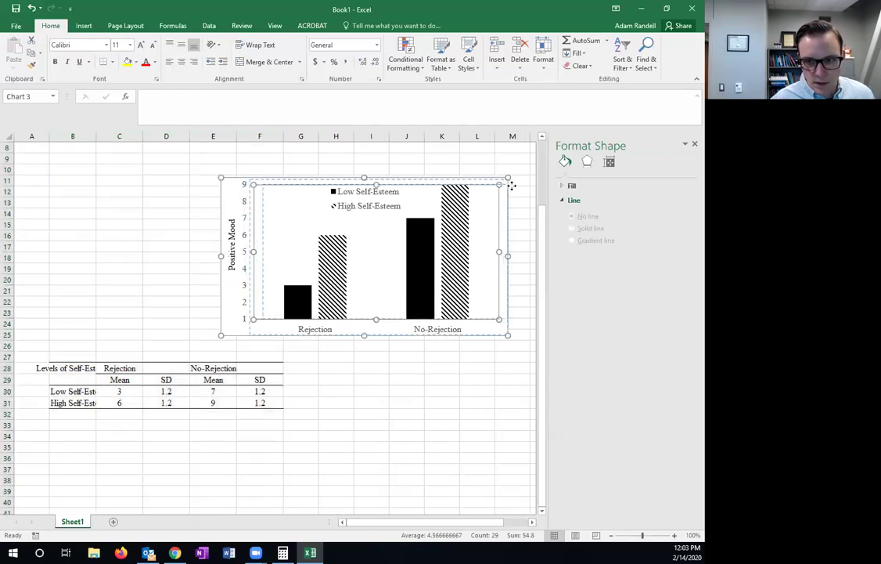
pyautogui.click(452, 179)
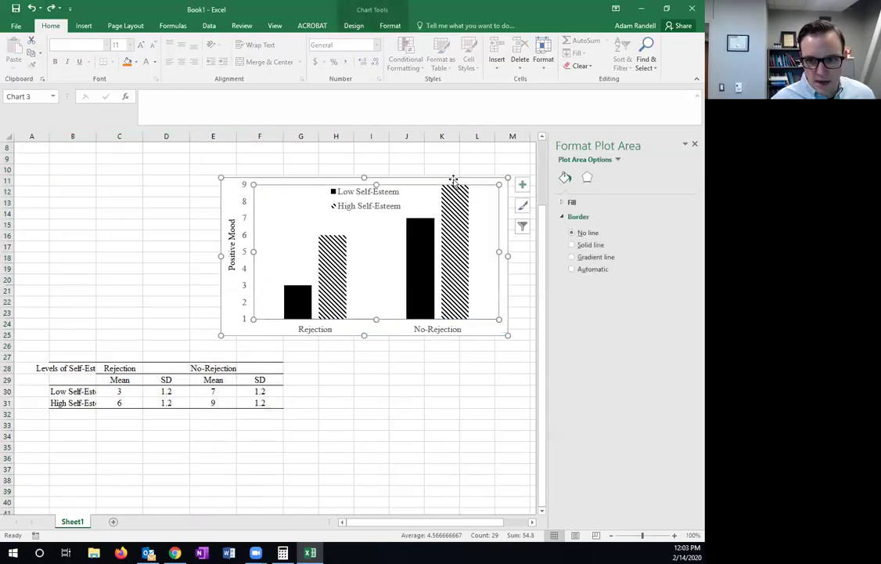
pyautogui.moveTo(479, 182); pyautogui.dragTo(537, 166)
pyautogui.hscroll(4, 529, 511)
pyautogui.hscroll(1, 529, 511)
pyautogui.moveTo(337, 165); pyautogui.dragTo(490, 181)
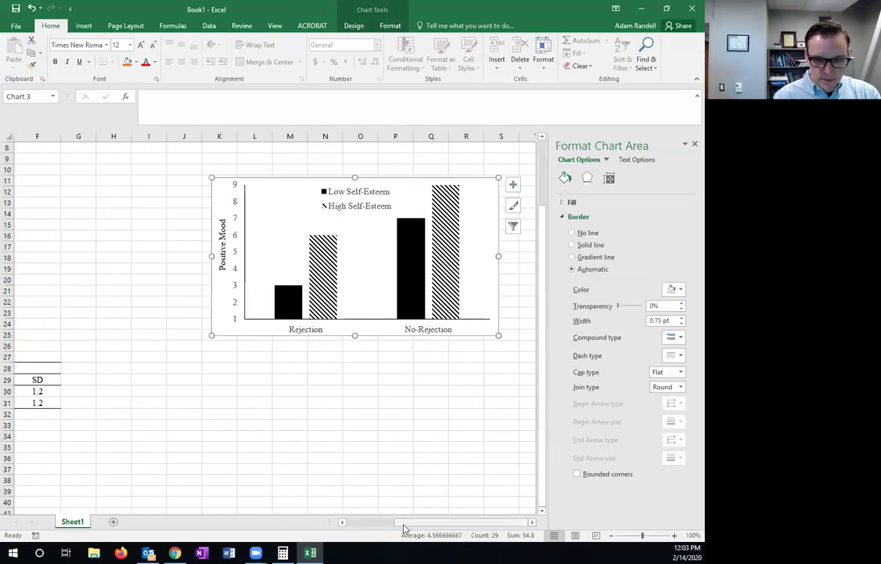
pyautogui.moveTo(403, 523); pyautogui.dragTo(343, 526)
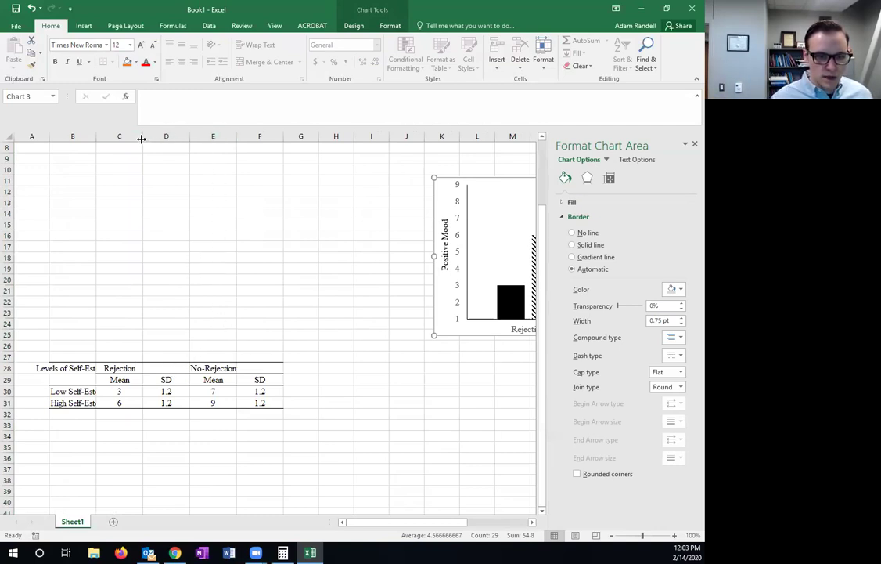
pyautogui.moveTo(255, 368); pyautogui.dragTo(223, 370)
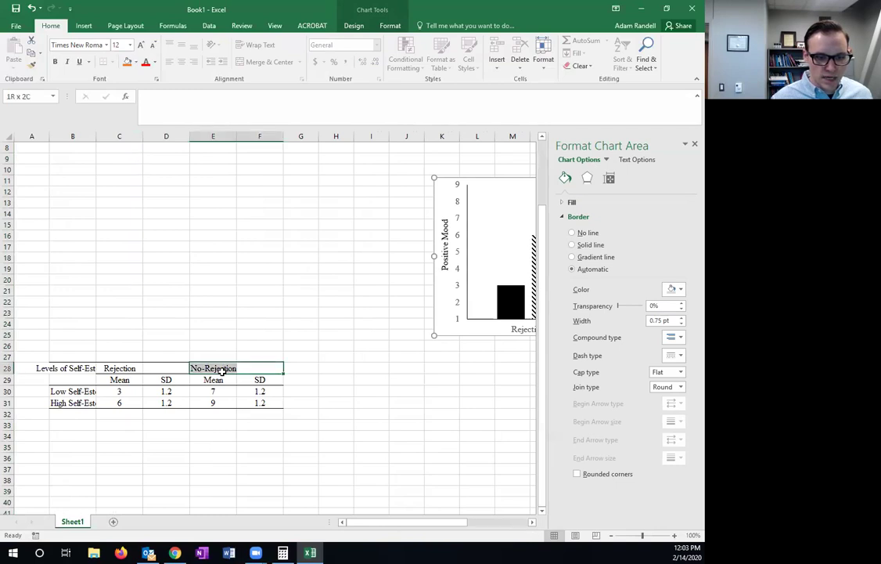
pyautogui.rightClick(263, 366)
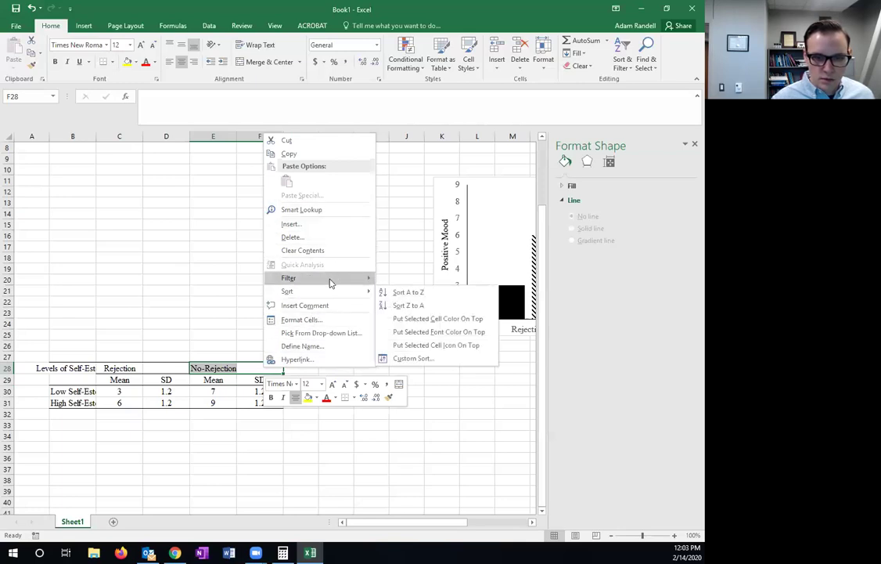
pyautogui.click(290, 360)
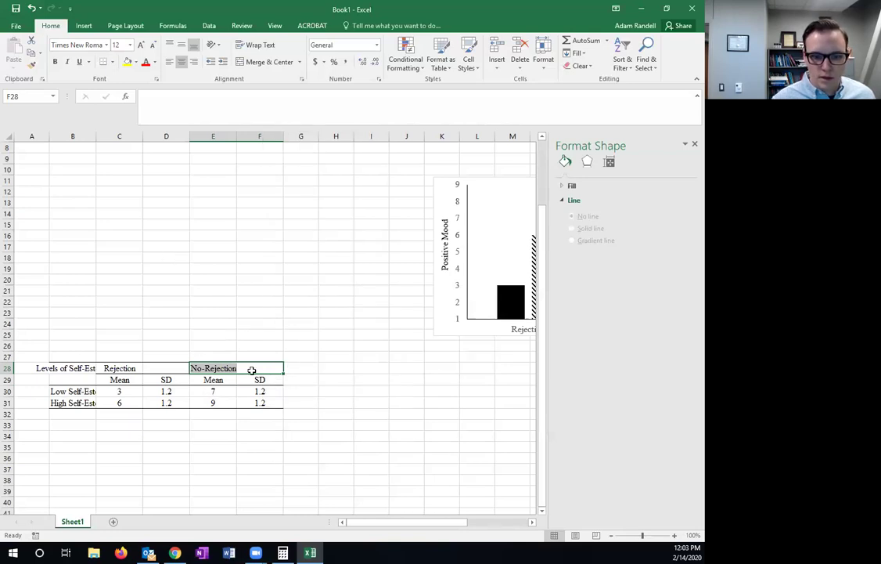
pyautogui.moveTo(238, 366); pyautogui.dragTo(215, 368)
pyautogui.click(299, 63)
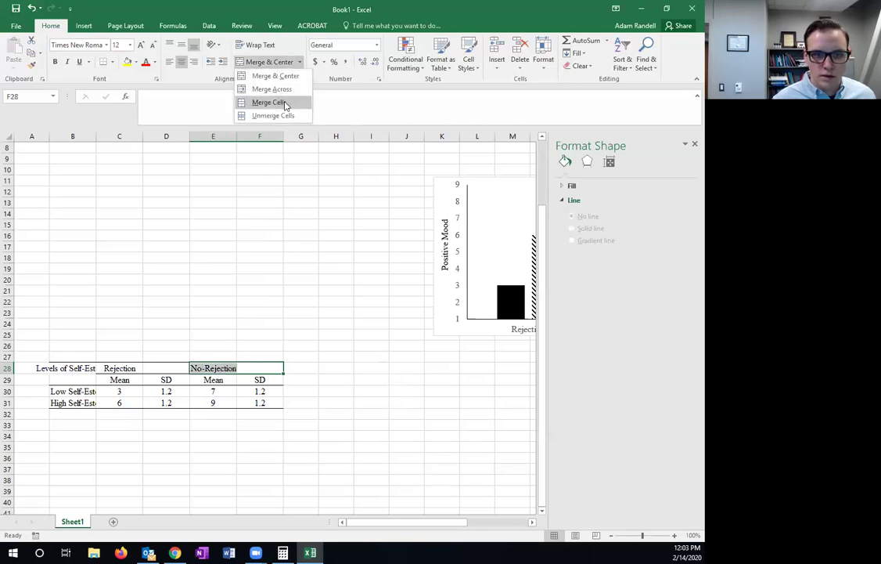
pyautogui.click(283, 366)
# - Merge E28:F28 for No-Rejection and C28:D28 for Rejection so each header spans its Mean and SD columns
pyautogui.moveTo(224, 368); pyautogui.dragTo(248, 368)
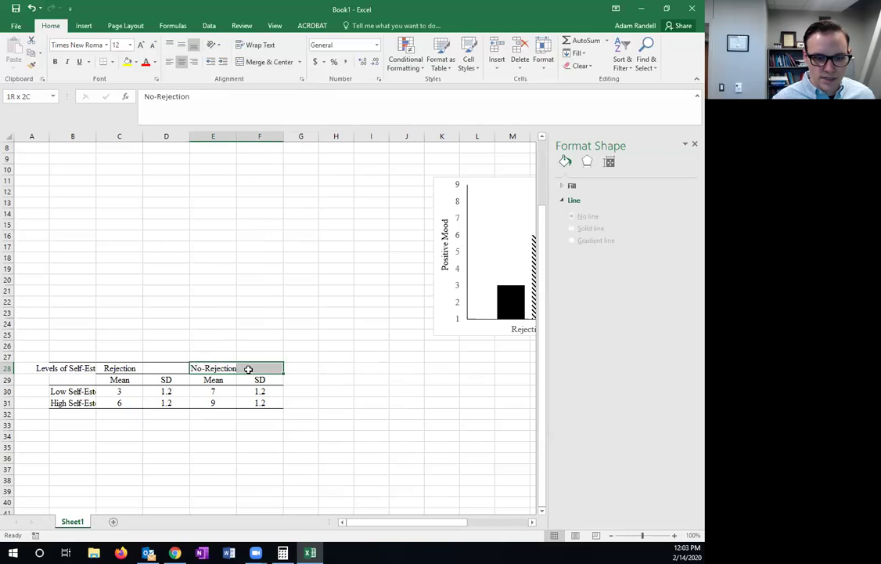
pyautogui.click(300, 66)
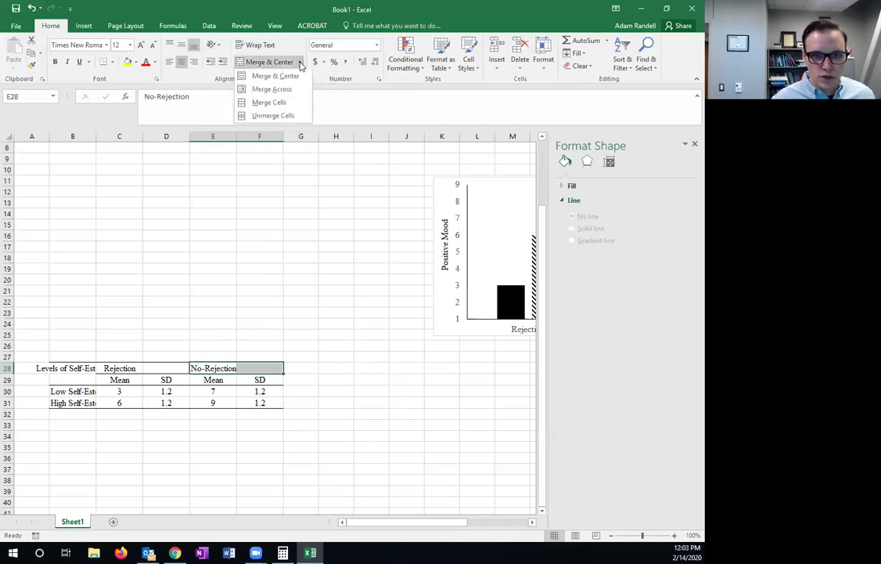
pyautogui.click(280, 102)
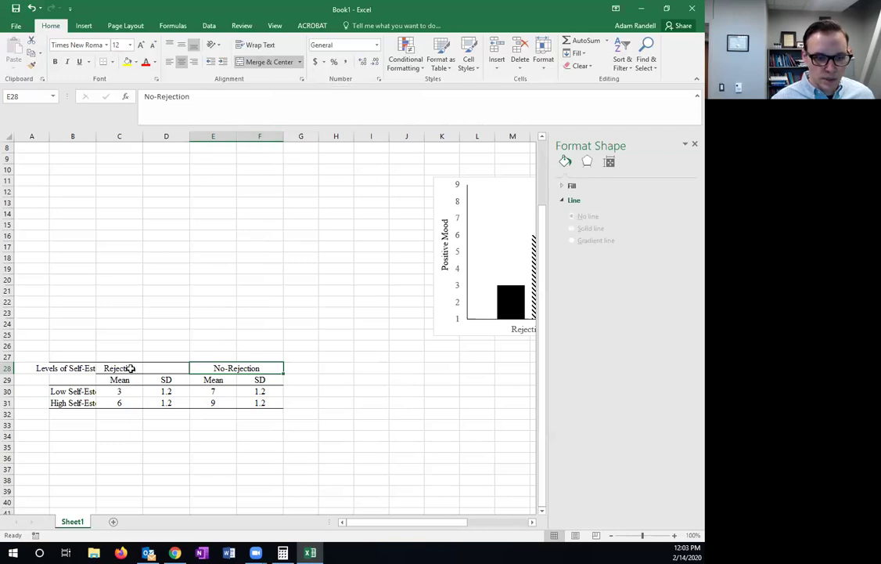
pyautogui.moveTo(128, 368); pyautogui.dragTo(155, 370)
pyautogui.click(299, 62)
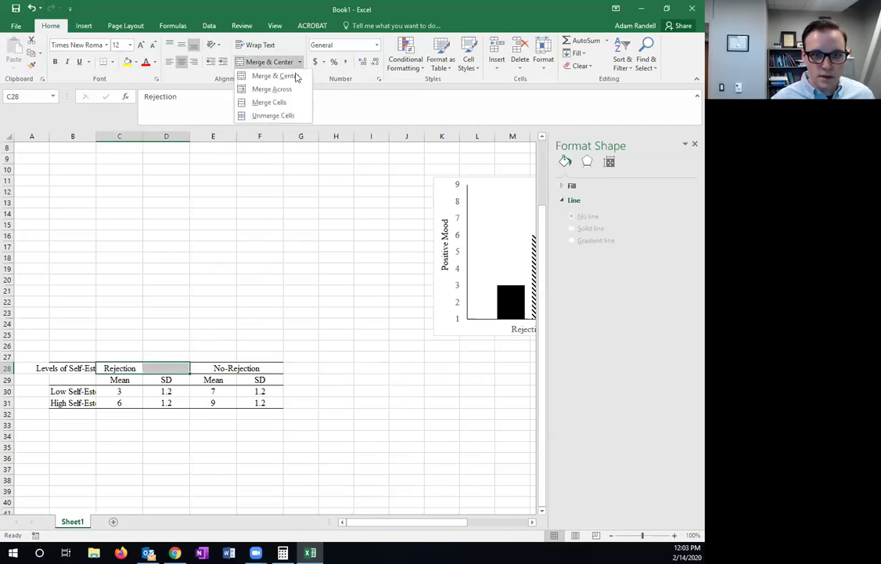
pyautogui.click(279, 102)
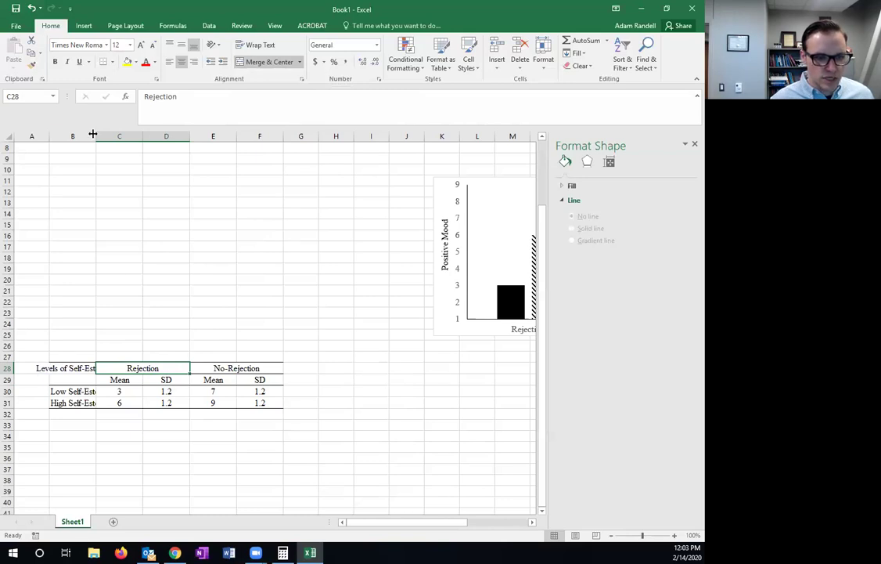
# - Widen columns B through F equally so the Levels of Self-Esteem header fits inside column B
pyautogui.moveTo(86, 136); pyautogui.dragTo(241, 134)
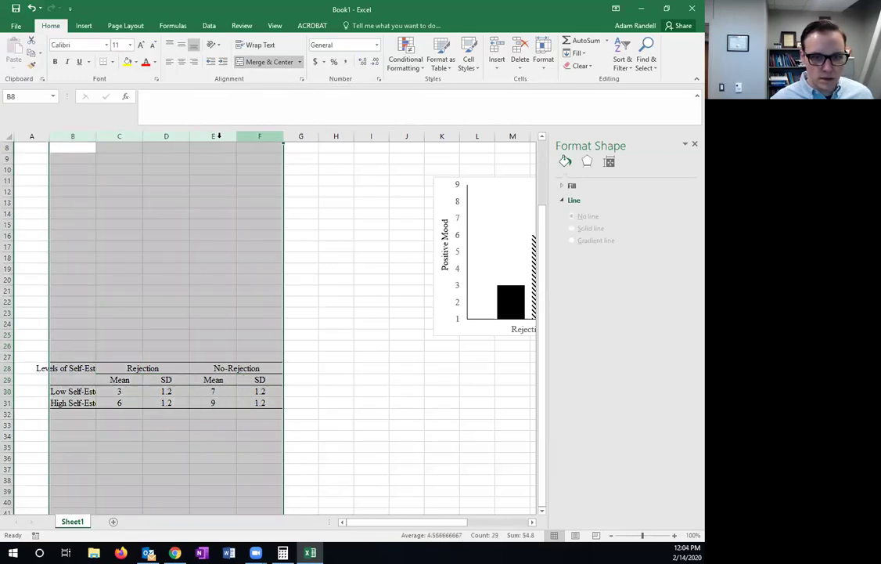
pyautogui.moveTo(96, 136); pyautogui.dragTo(127, 136)
pyautogui.click(246, 413)
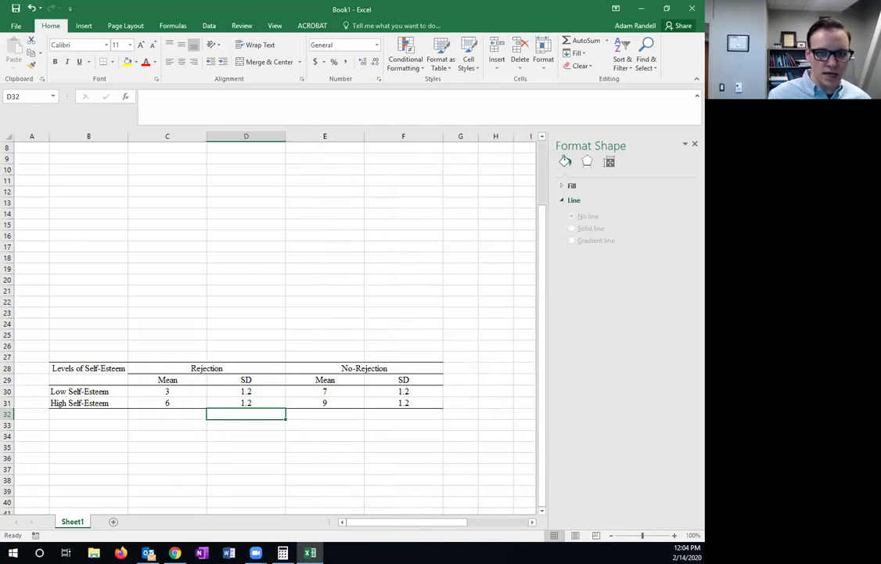
# - Switch to the Purdue OWL APA tables page in Chrome and examine the sample table with decked heads
pyautogui.hotkey('alt', 'Tab')
pyautogui.scroll(-5, 382, 298)
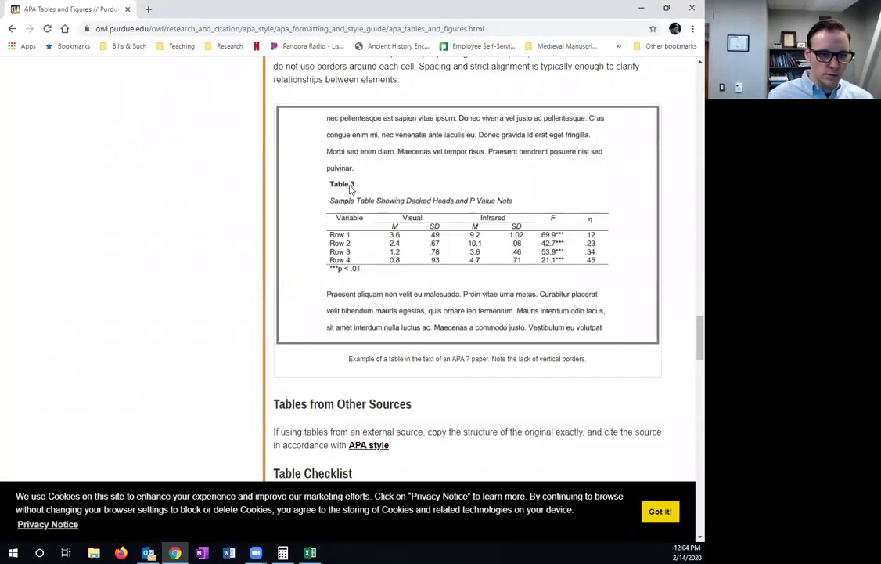